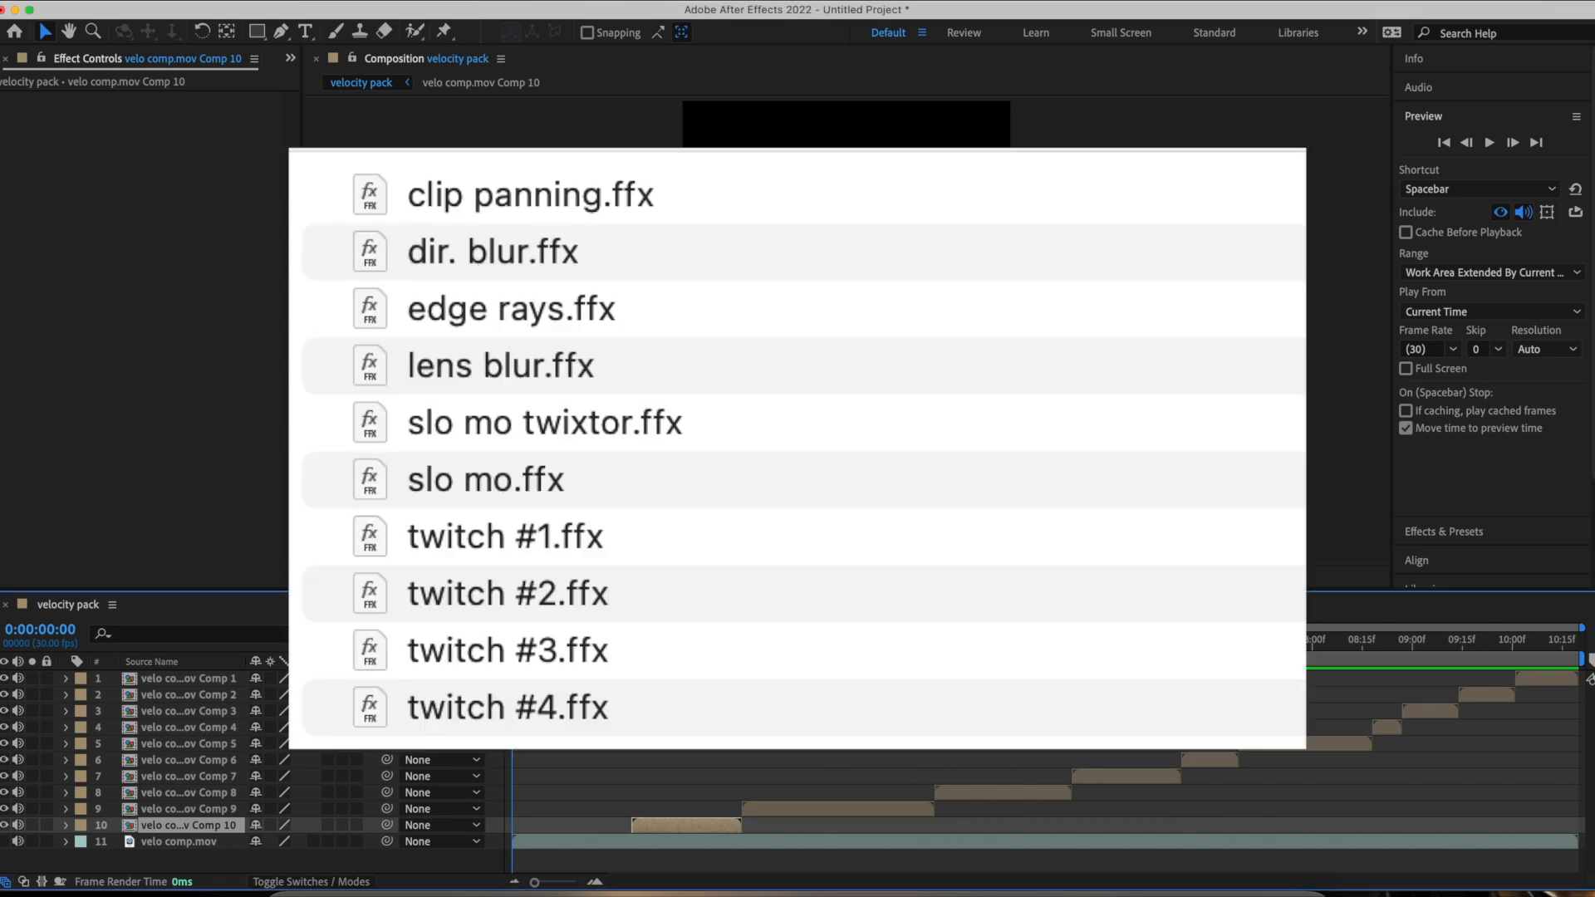
Search the effect presets for "slo" and apply the "slo mo" user preset to the velo comp.mov Comp 10 layer at 0:00:01:06
{"action": "key", "text": "space"}
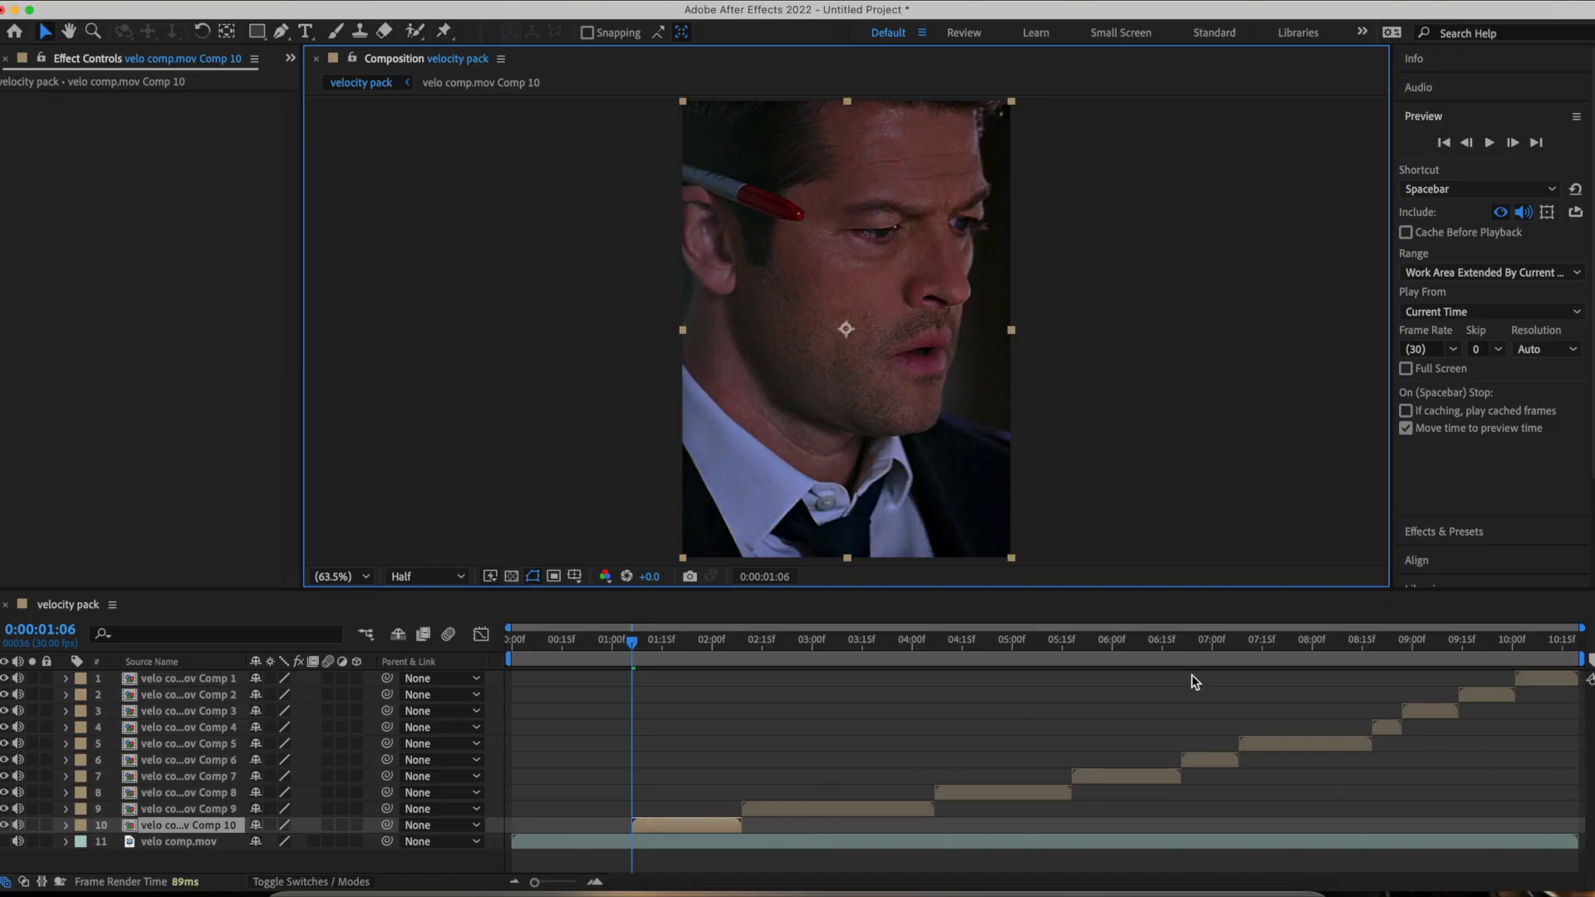
{"action": "left_click", "coordinate": [1454, 531]}
{"action": "left_click", "coordinate": [1573, 168]}
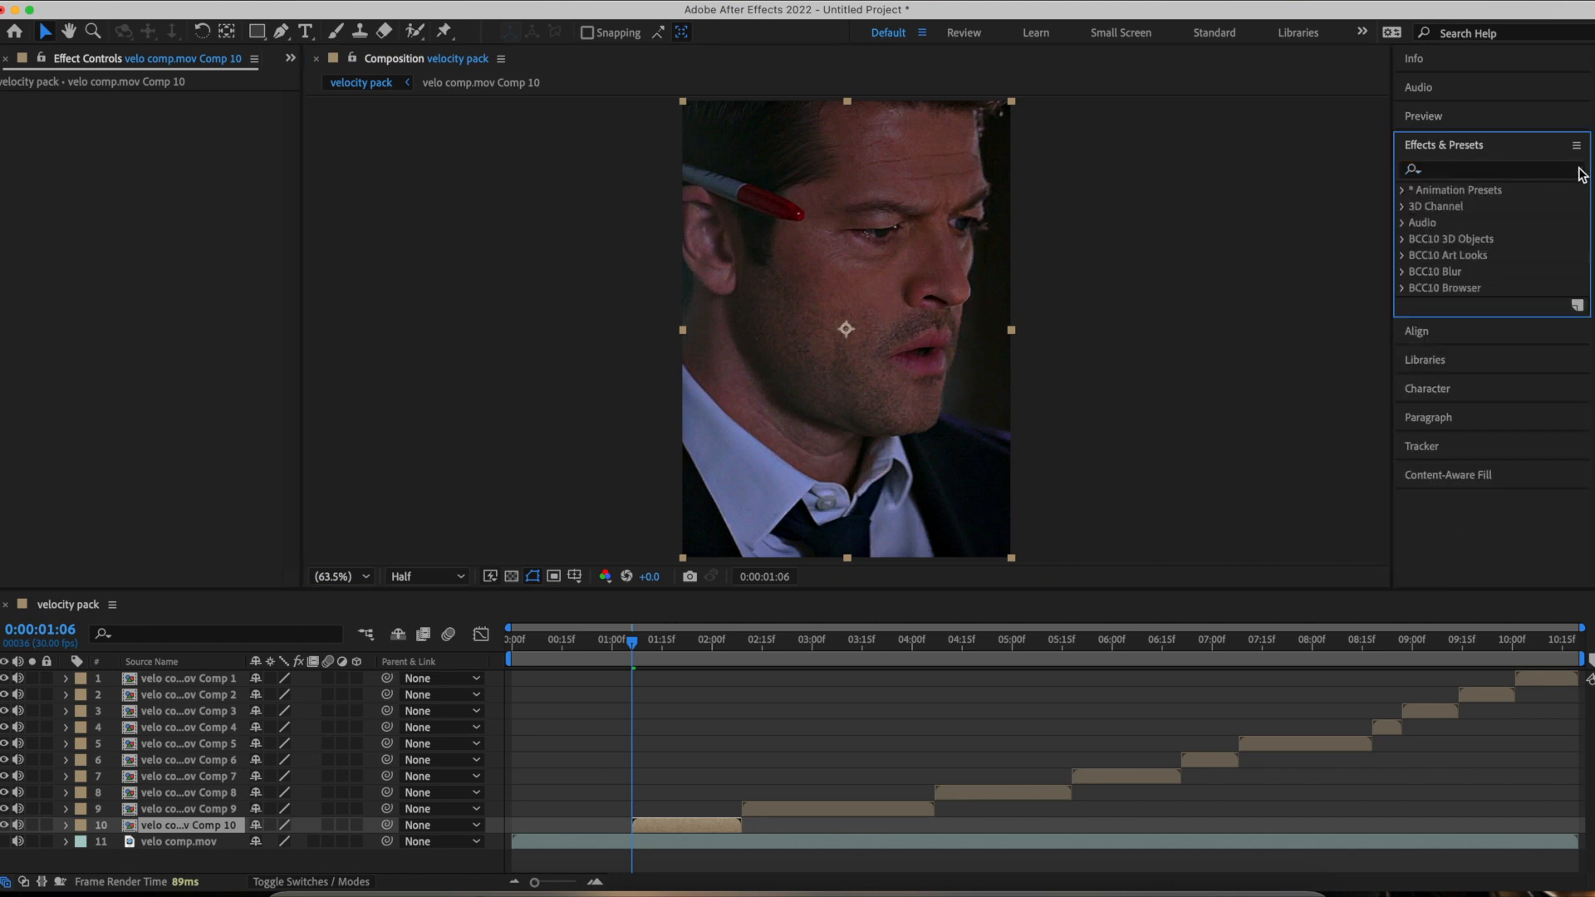
{"action": "type", "text": "slo"}
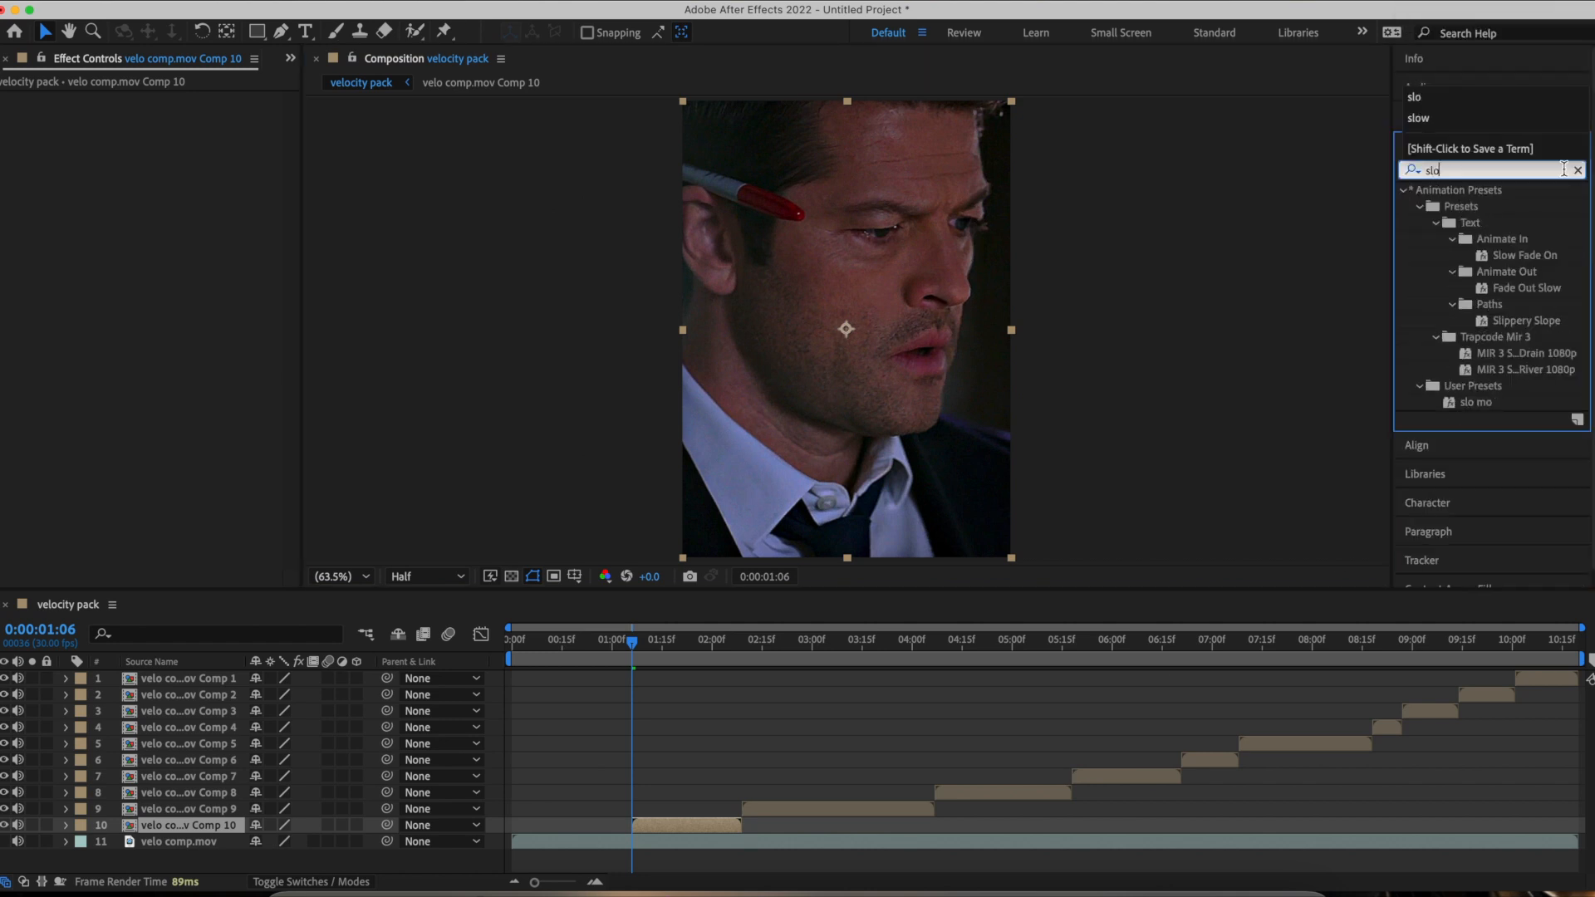
{"action": "left_click_drag", "start_coordinate": [1477, 403], "coordinate": [642, 821]}
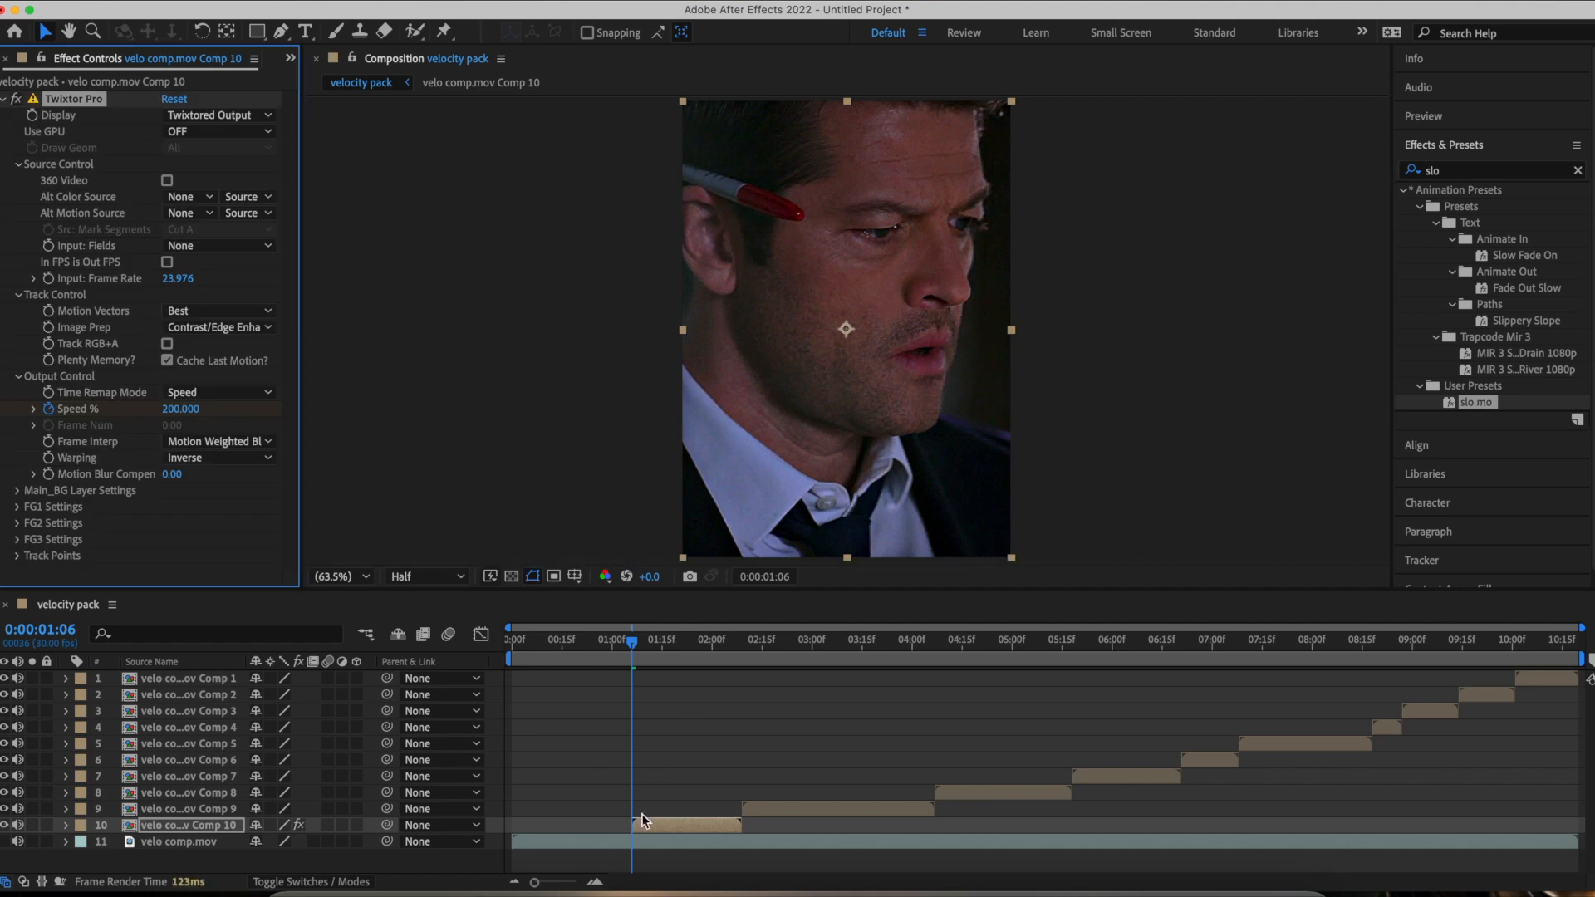
Enable motion blur on layers 1 through 10
{"action": "left_click", "coordinate": [330, 825]}
{"action": "left_click_drag", "start_coordinate": [330, 825], "coordinate": [329, 678]}
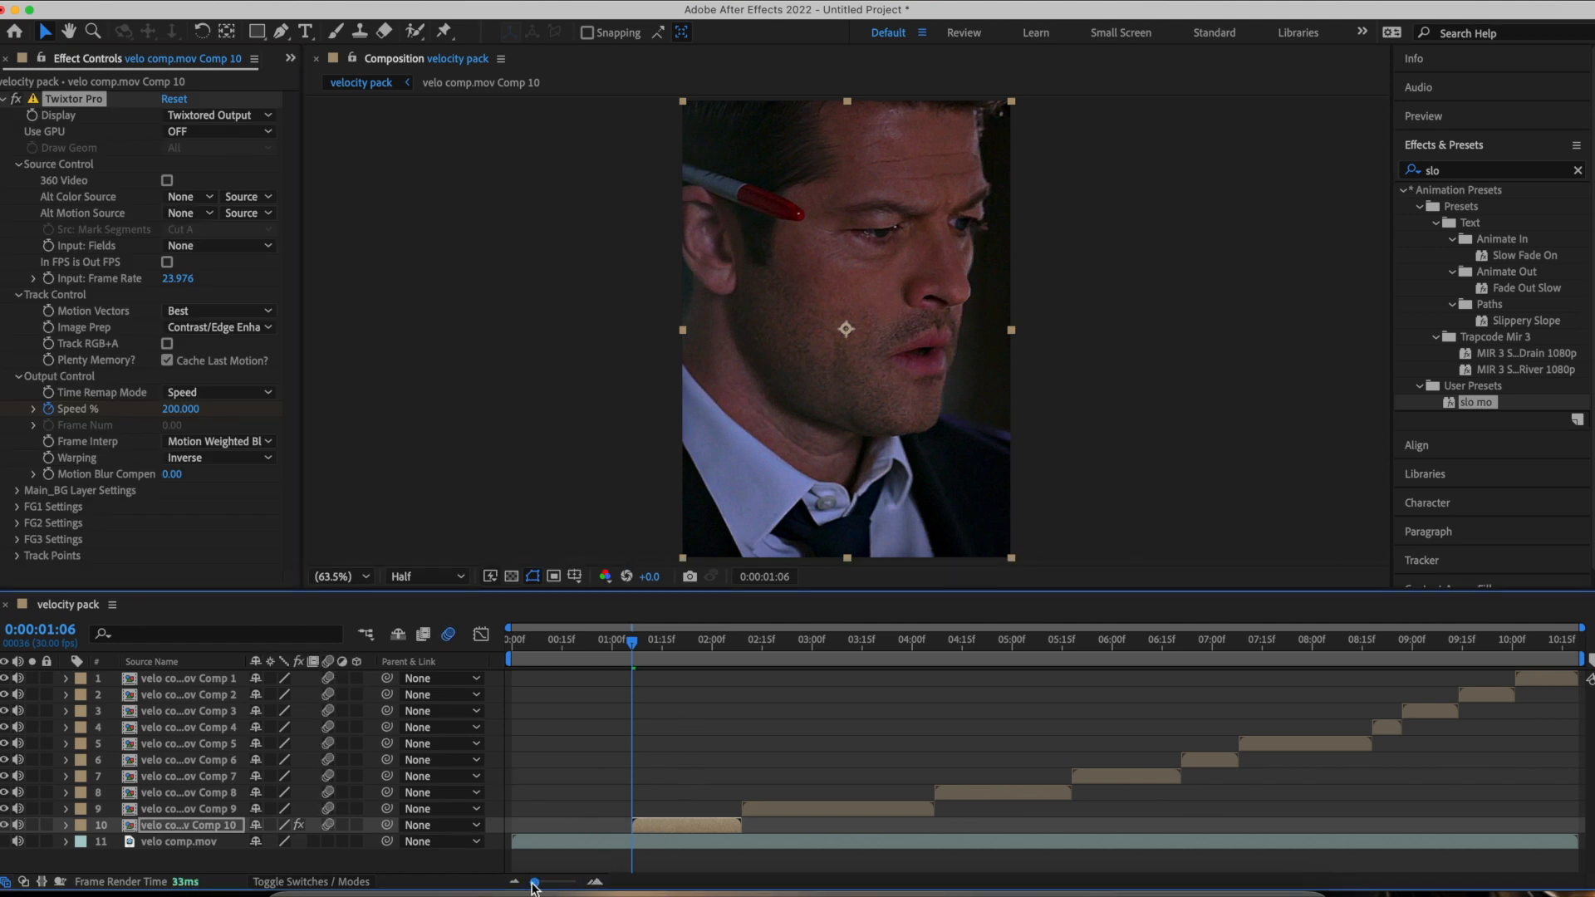
Reveal the Twixtor Pro Speed % keyframes on velo comp.mov Comp 10 and move the second keyframe to 0:00:01:12
{"action": "left_click_drag", "start_coordinate": [536, 885], "coordinate": [547, 883]}
{"action": "key", "text": "u"}
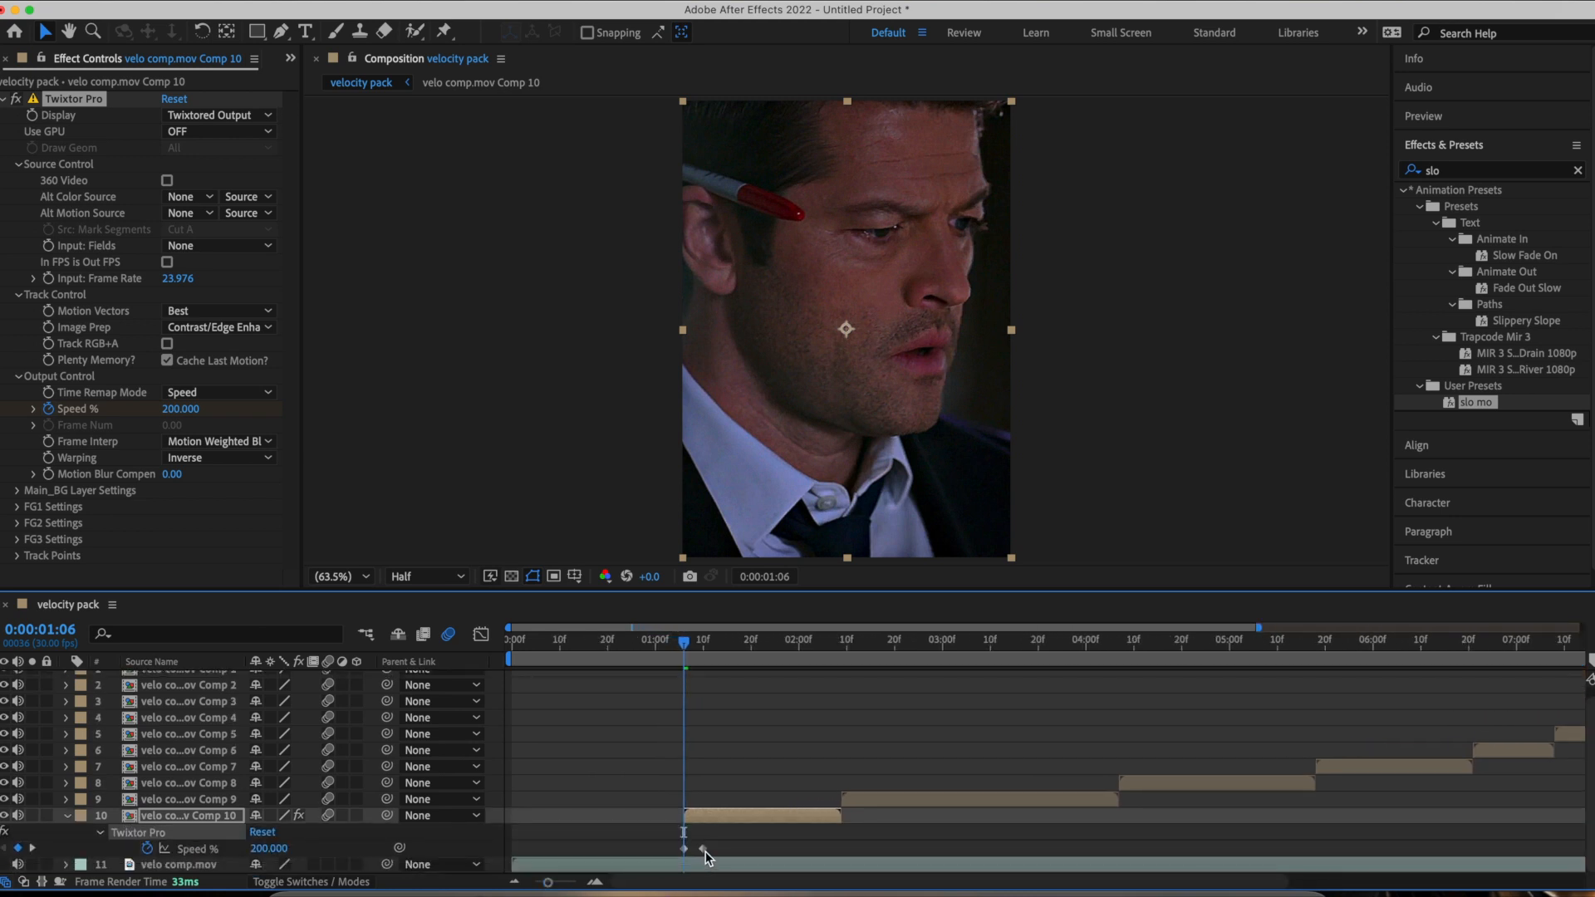
{"action": "left_click", "coordinate": [708, 849]}
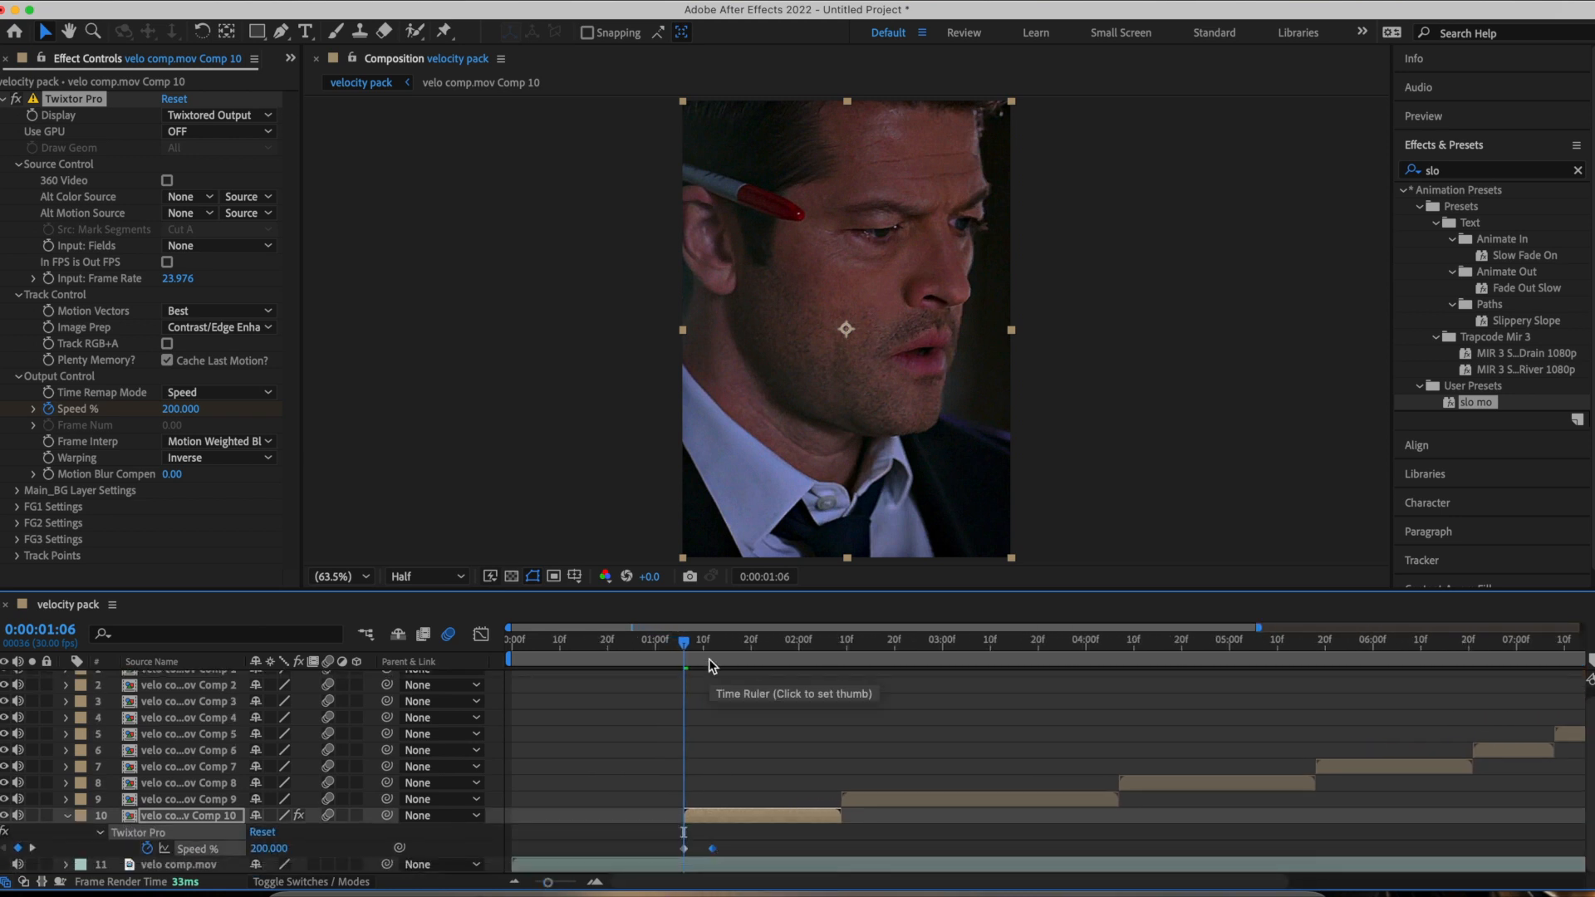
{"action": "left_click_drag", "start_coordinate": [709, 660], "coordinate": [712, 717]}
{"action": "key", "text": "u"}
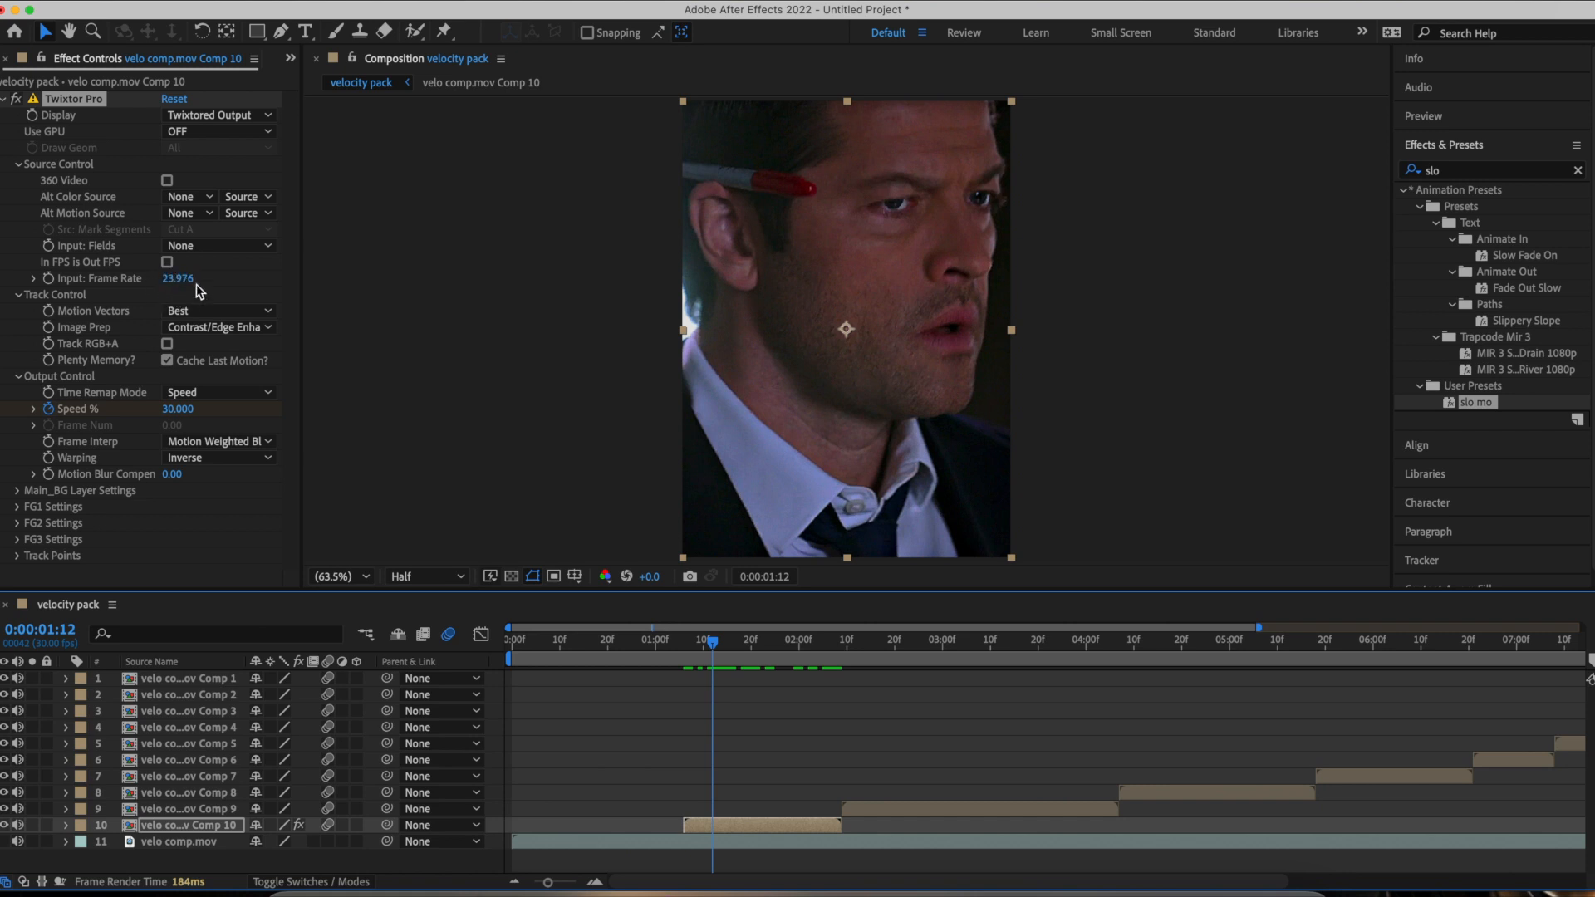
Preview the slow-motion effect on velo comp.mov Comp 10 by playing it from around the clip's start
{"action": "left_click", "coordinate": [683, 662]}
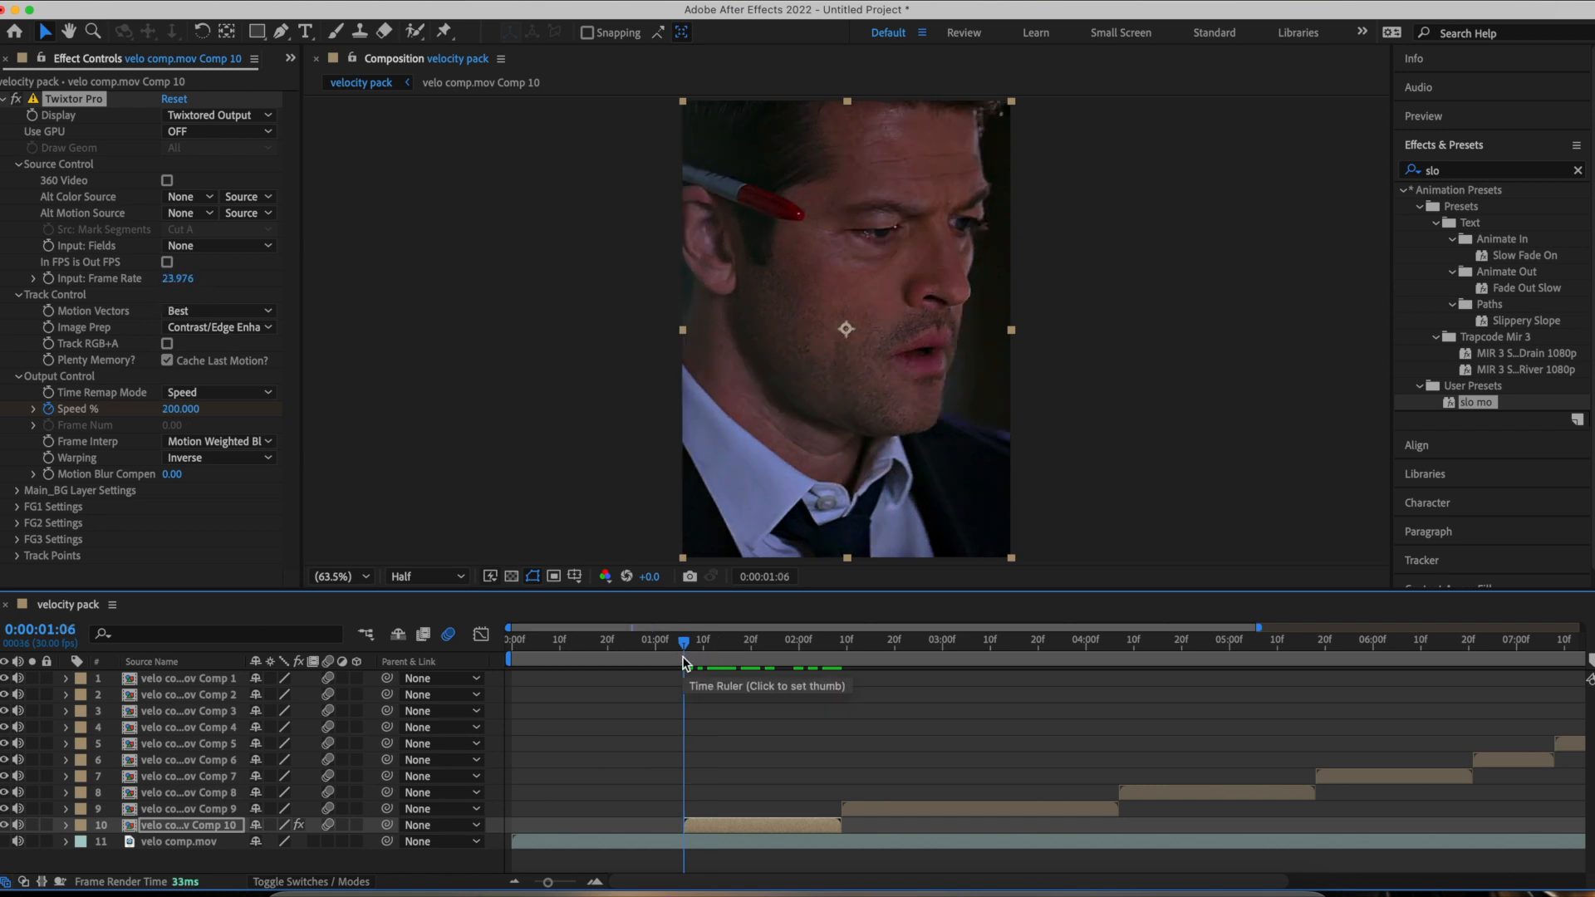
{"action": "key", "text": "space"}
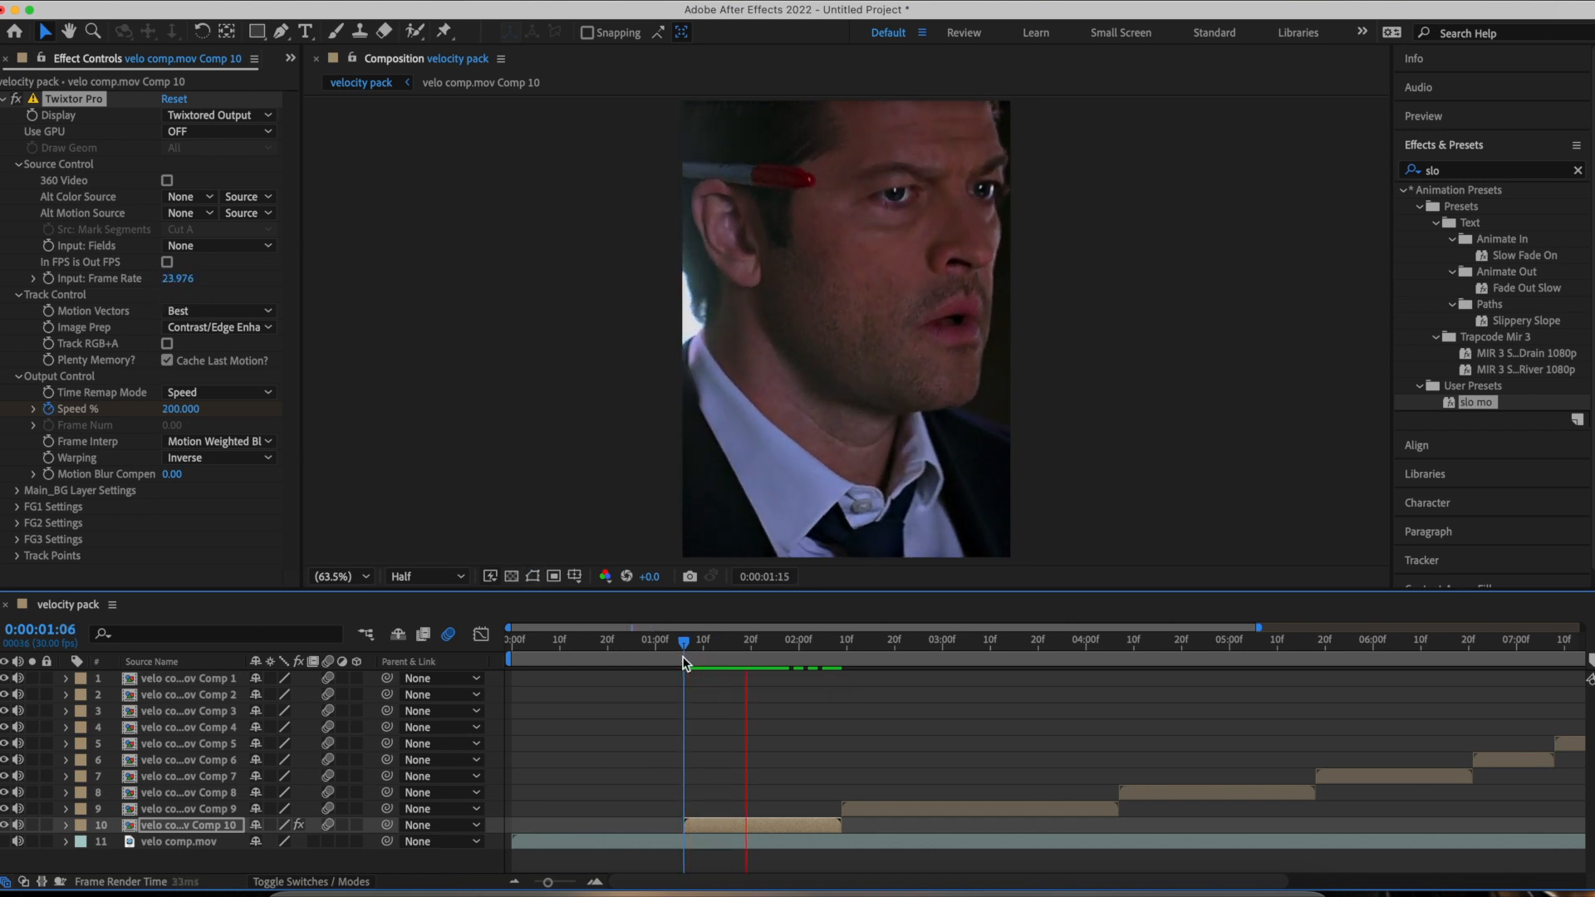
{"action": "left_click", "coordinate": [675, 662]}
{"action": "key", "text": "space"}
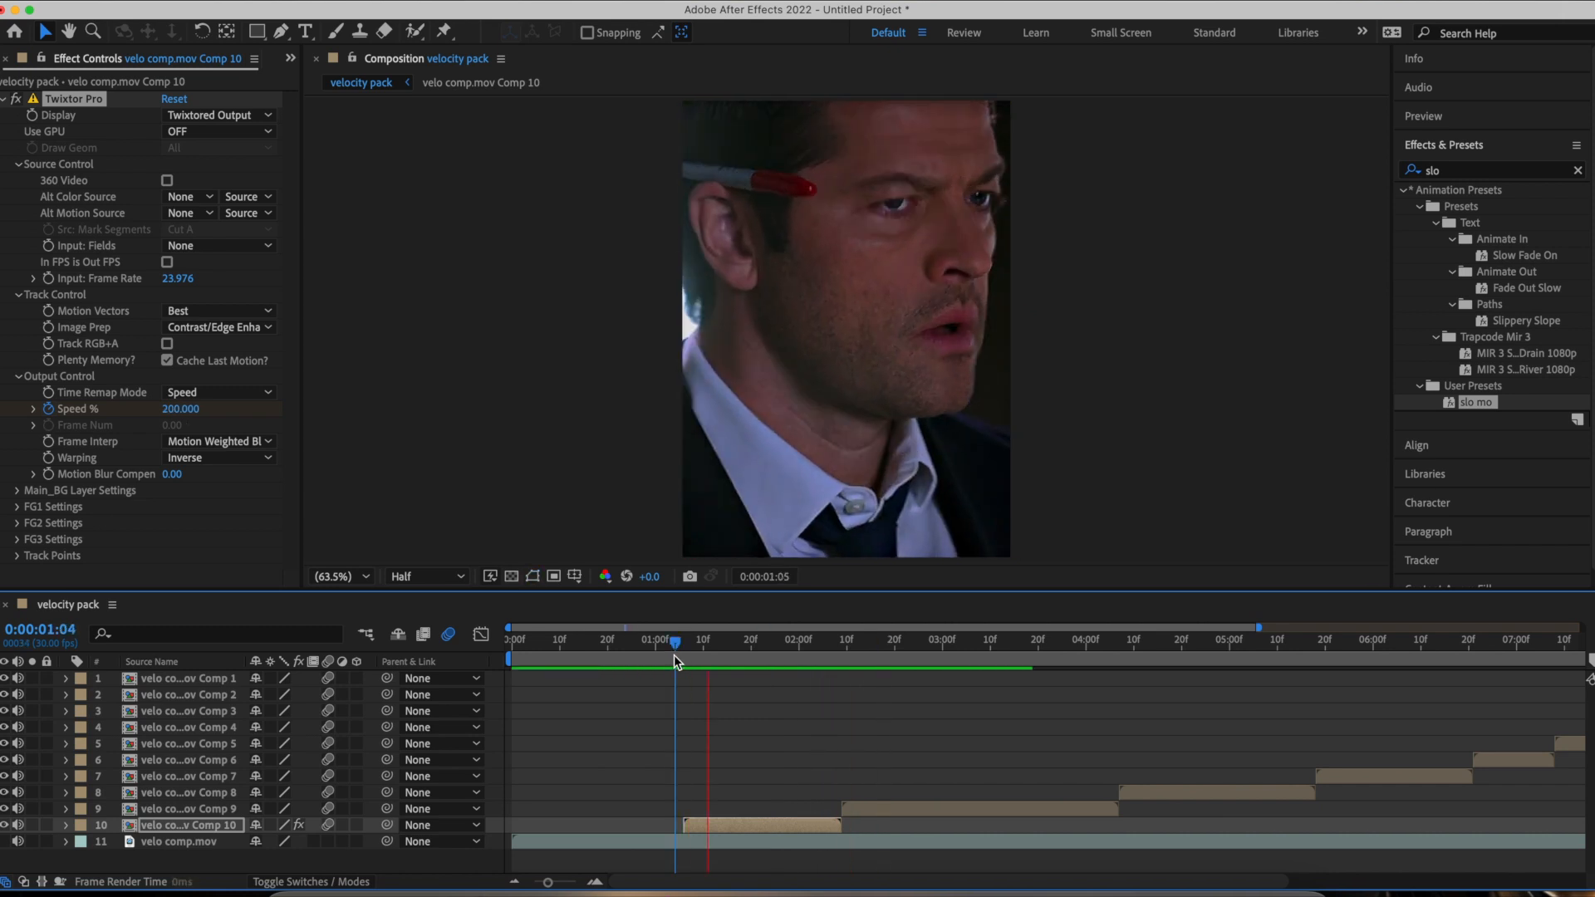
{"action": "left_click", "coordinate": [679, 651]}
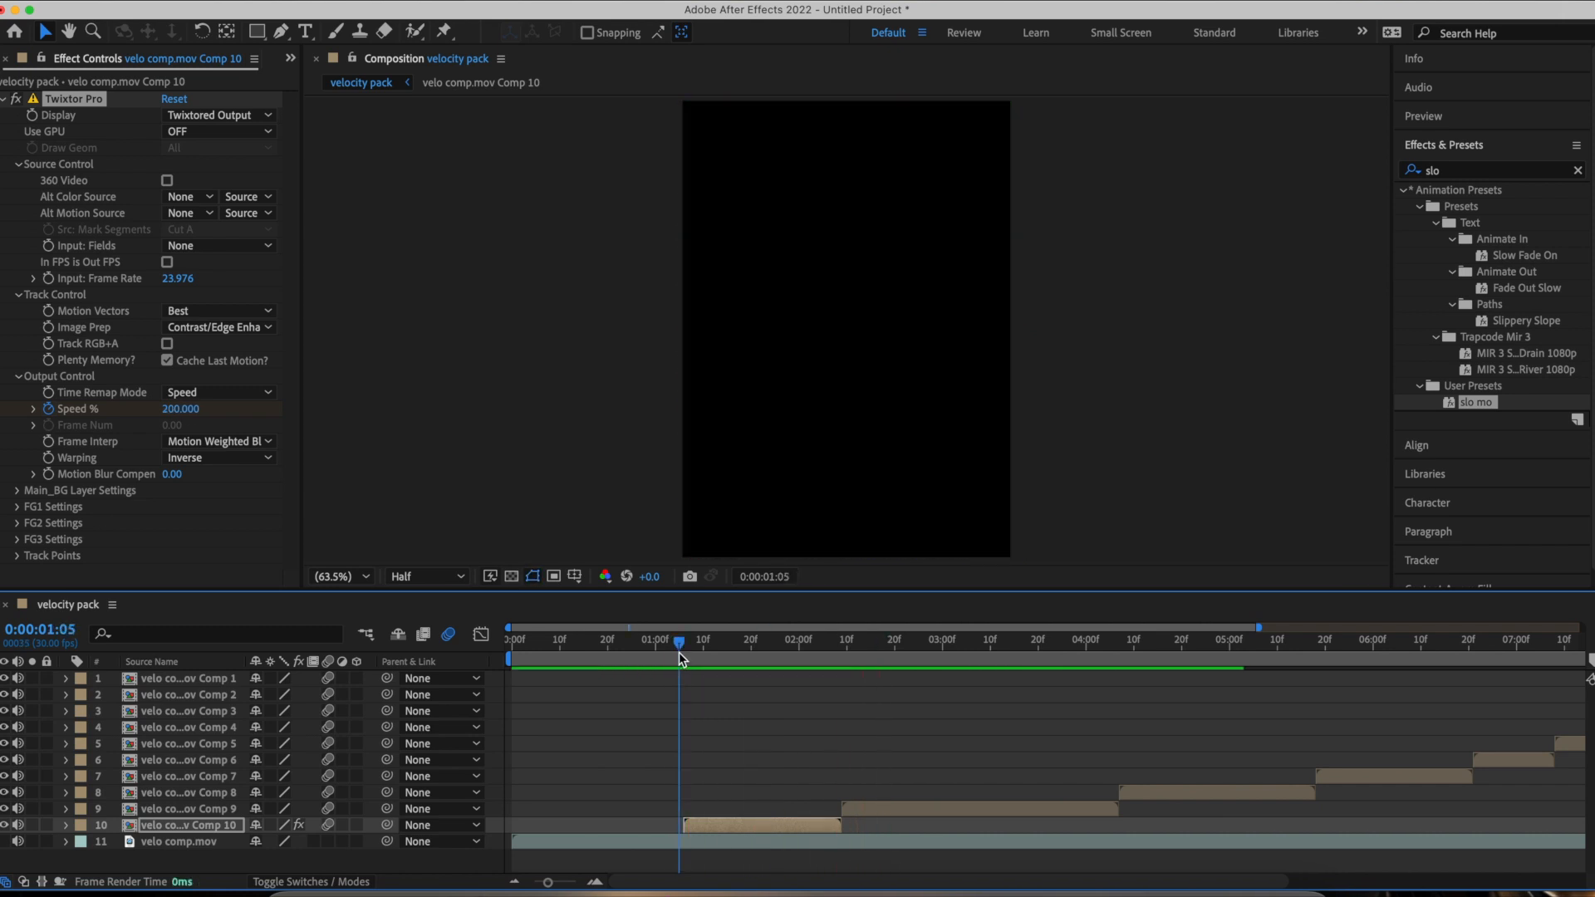
{"action": "key", "text": "space"}
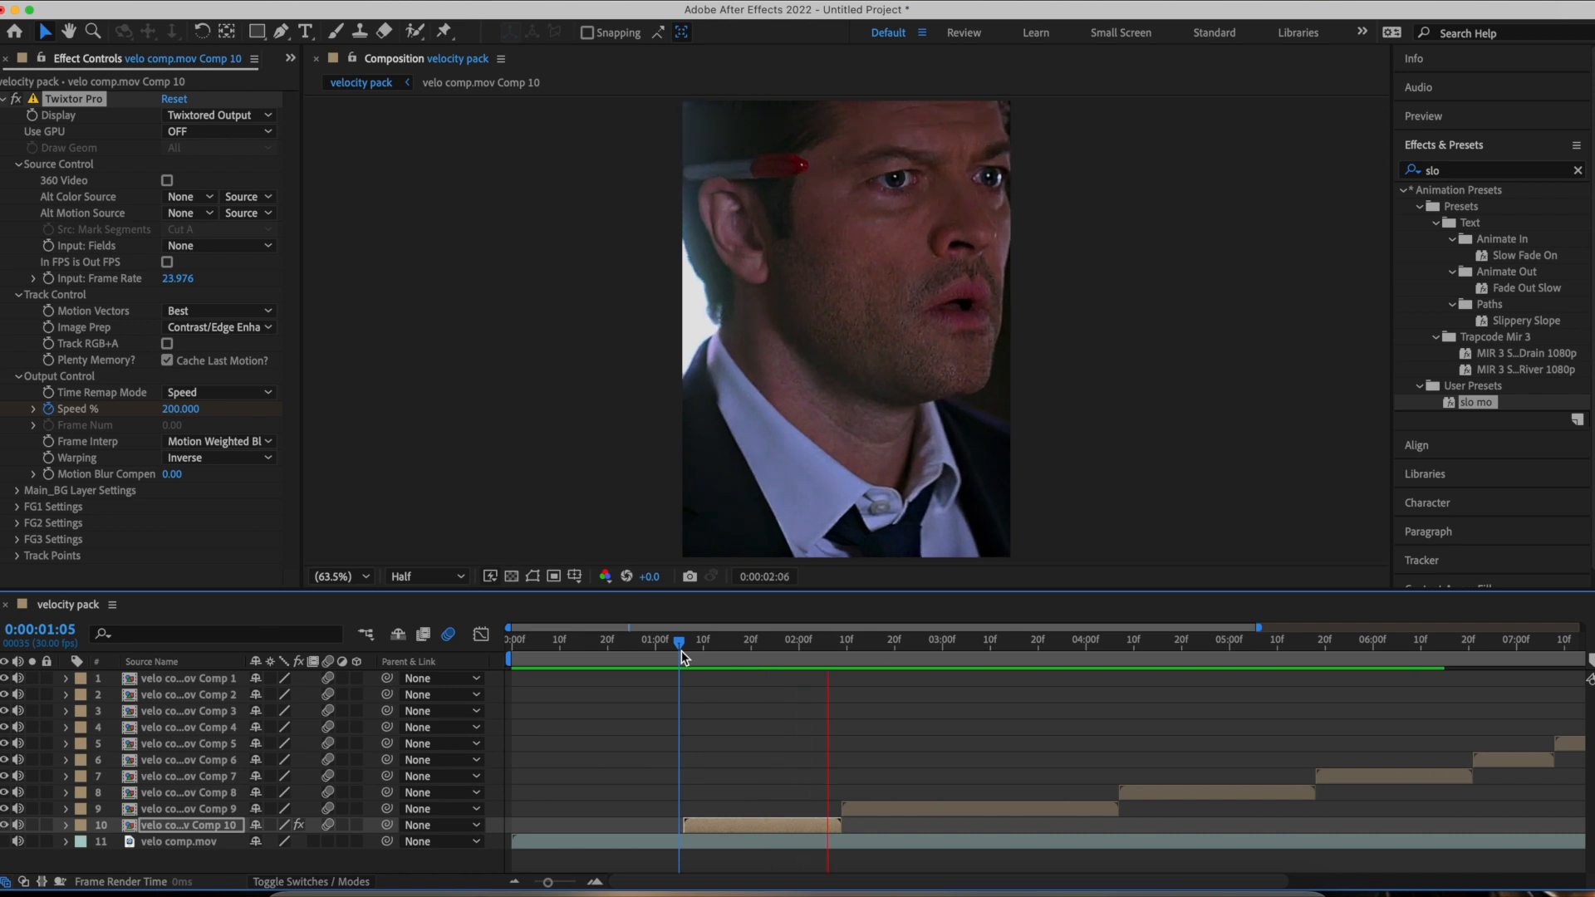
{"action": "key", "text": "space"}
Set the Twixtor Pro input frame rate to 30 on velo comp.mov Comp 10 and replay the clip from its start
{"action": "left_click", "coordinate": [693, 651]}
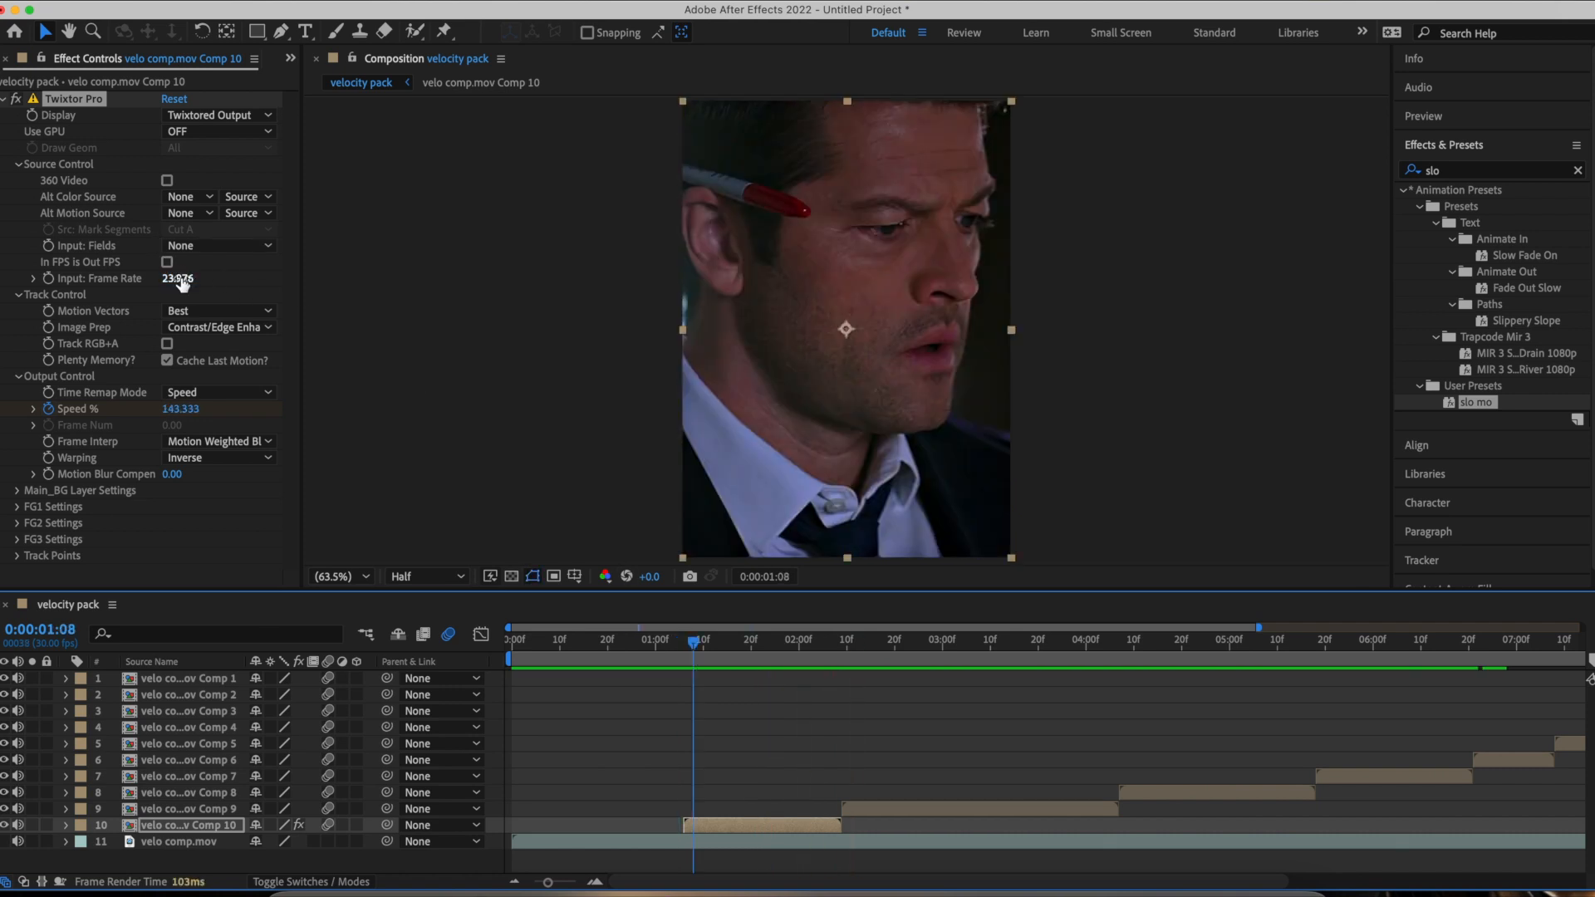
{"action": "left_click", "coordinate": [184, 281]}
{"action": "type", "text": "3"}
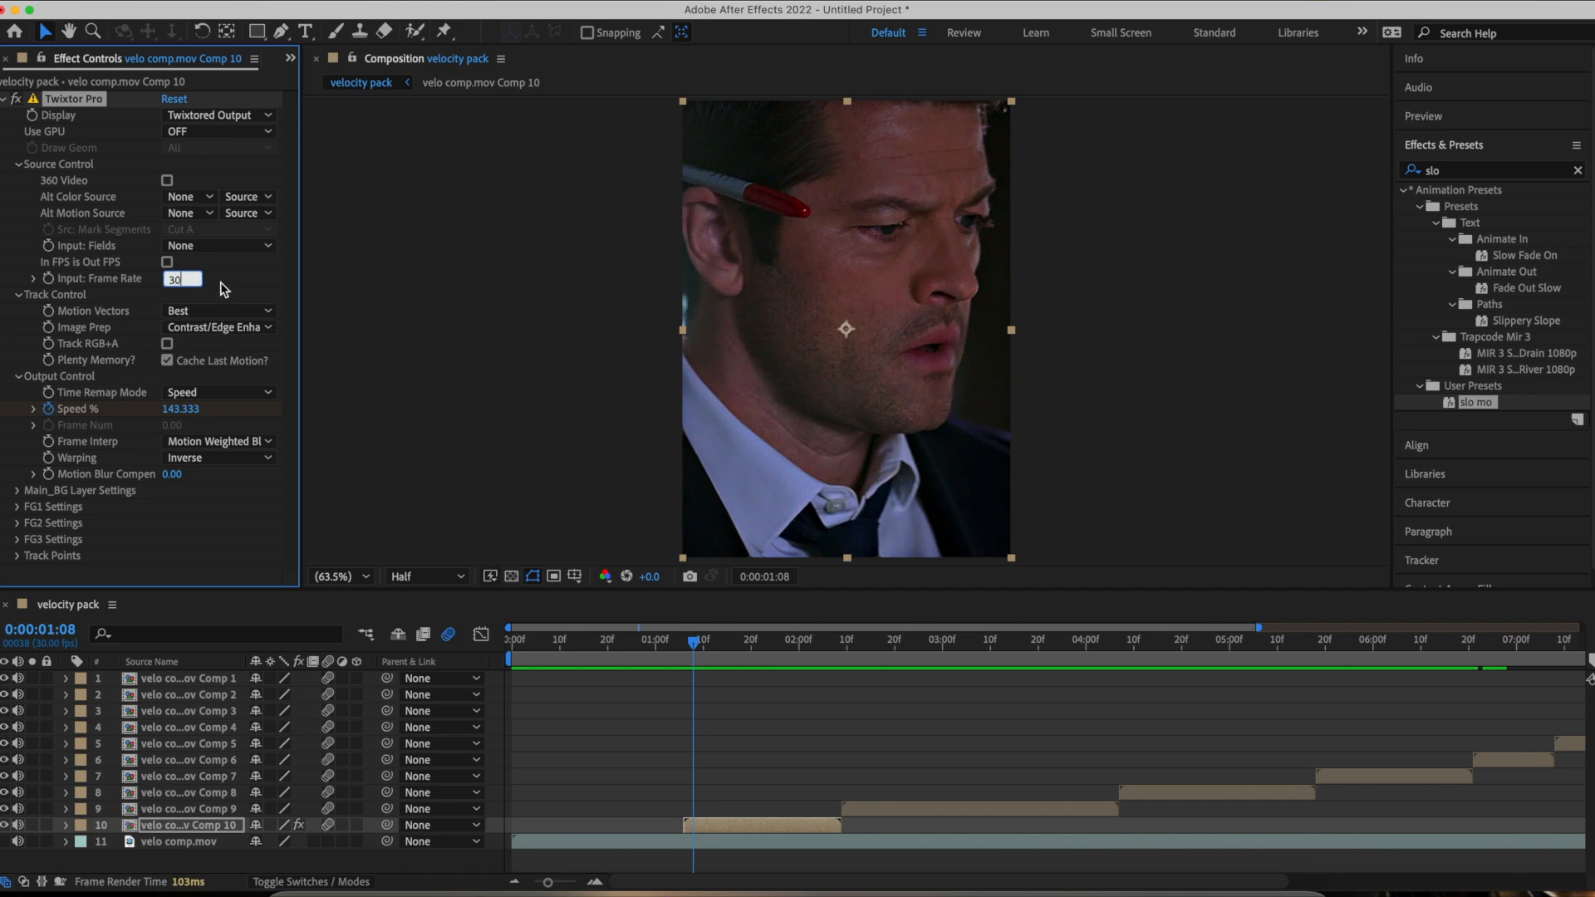
{"action": "type", "text": "0"}
{"action": "key", "text": "Return"}
{"action": "left_click", "coordinate": [666, 649]}
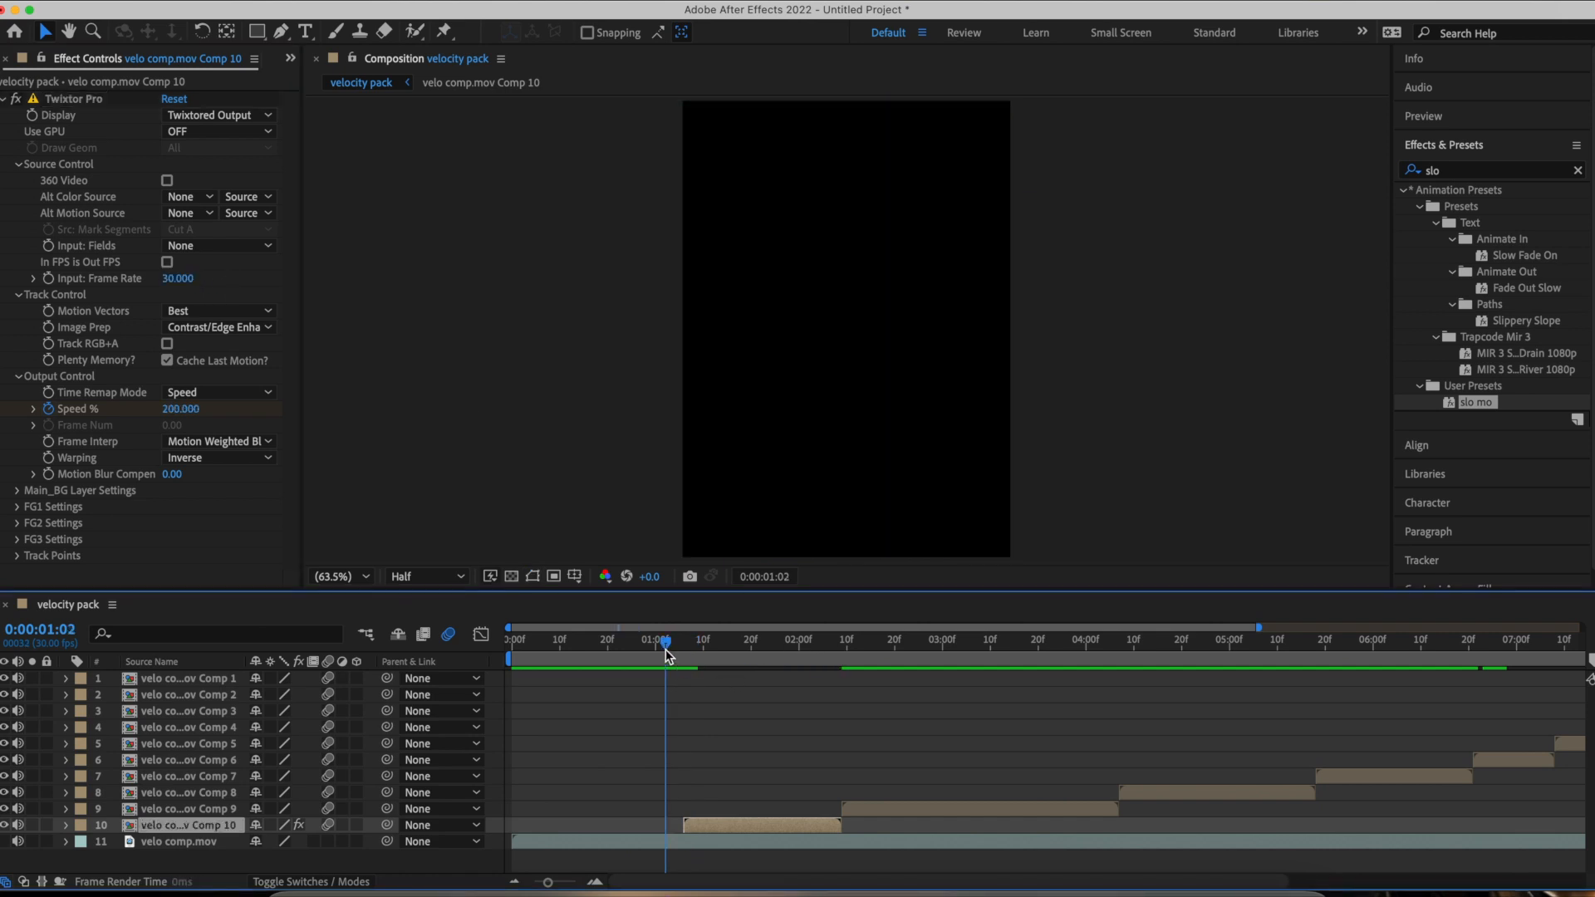
{"action": "left_click", "coordinate": [674, 653]}
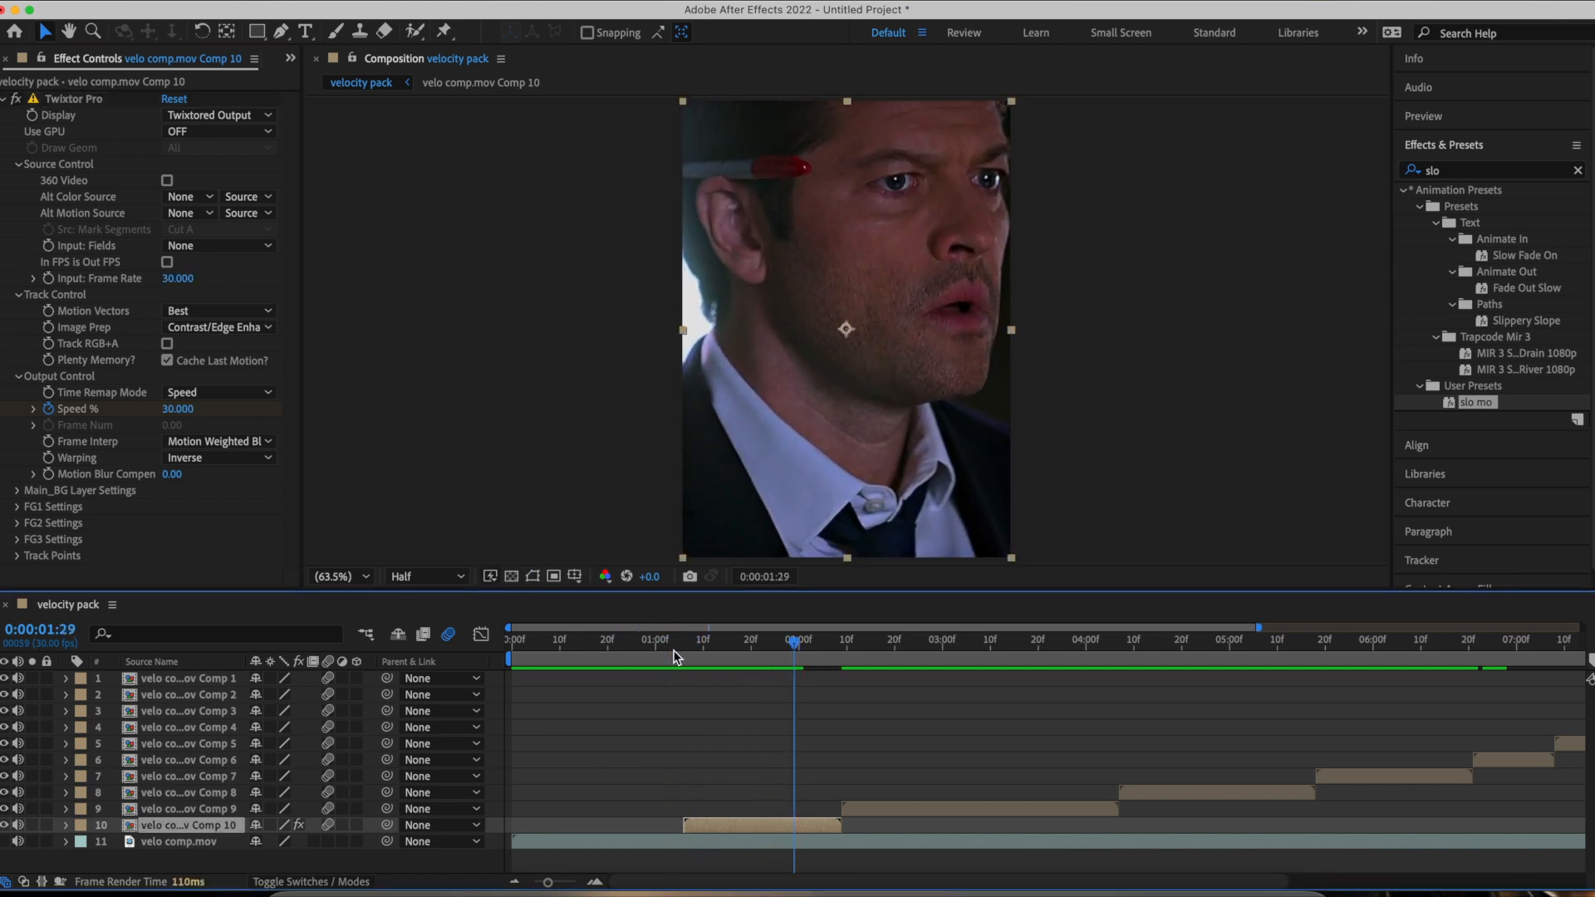
{"action": "left_click", "coordinate": [679, 651]}
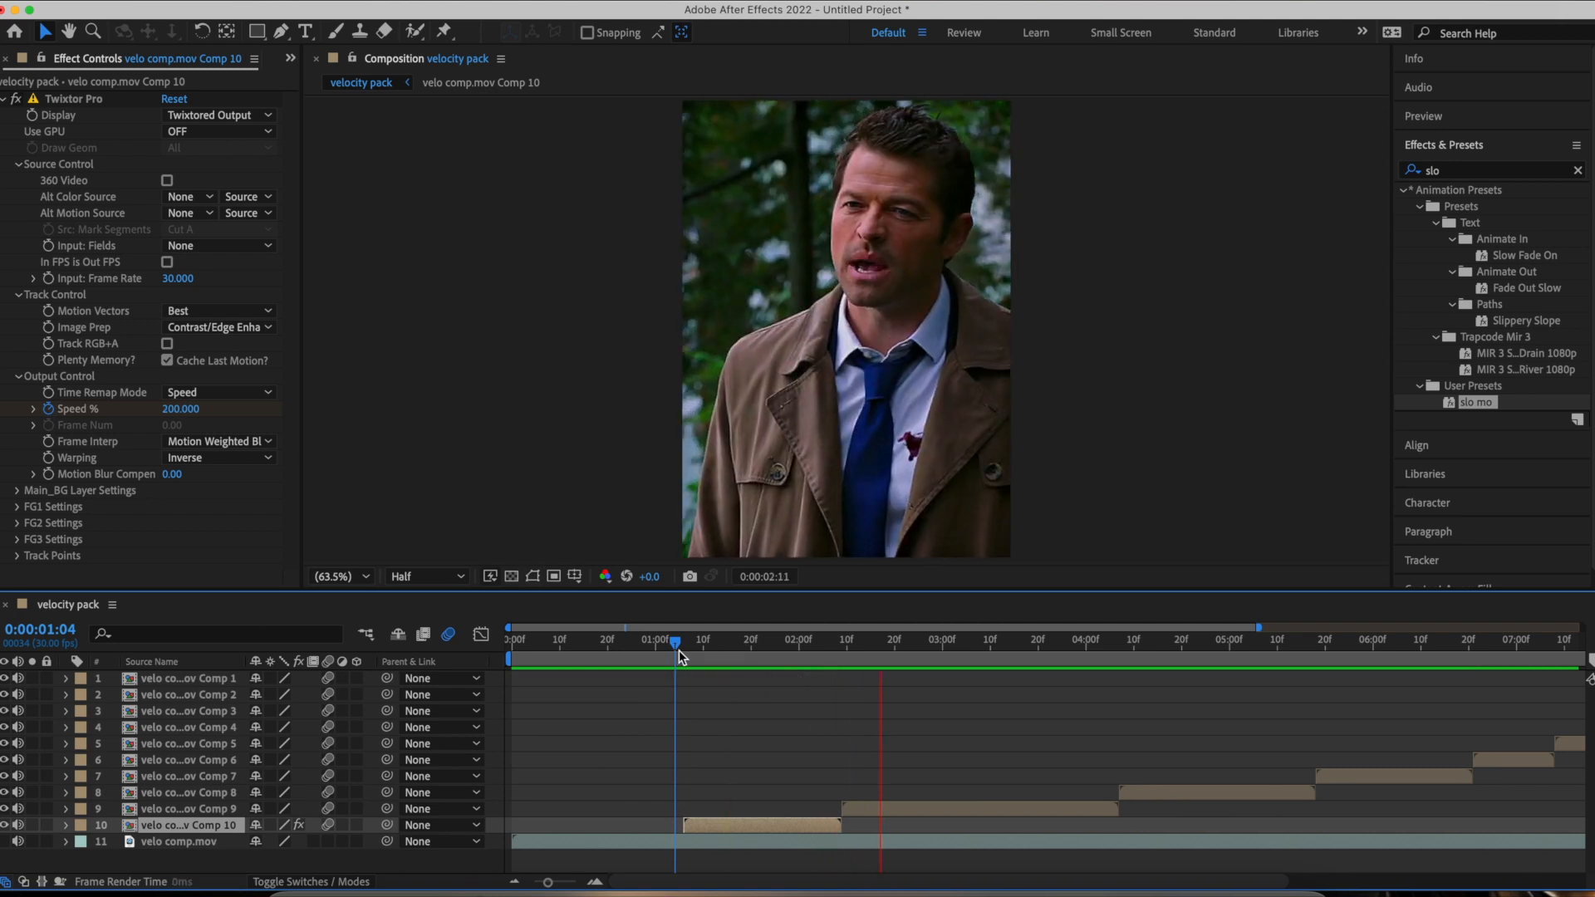
{"action": "left_click", "coordinate": [684, 651]}
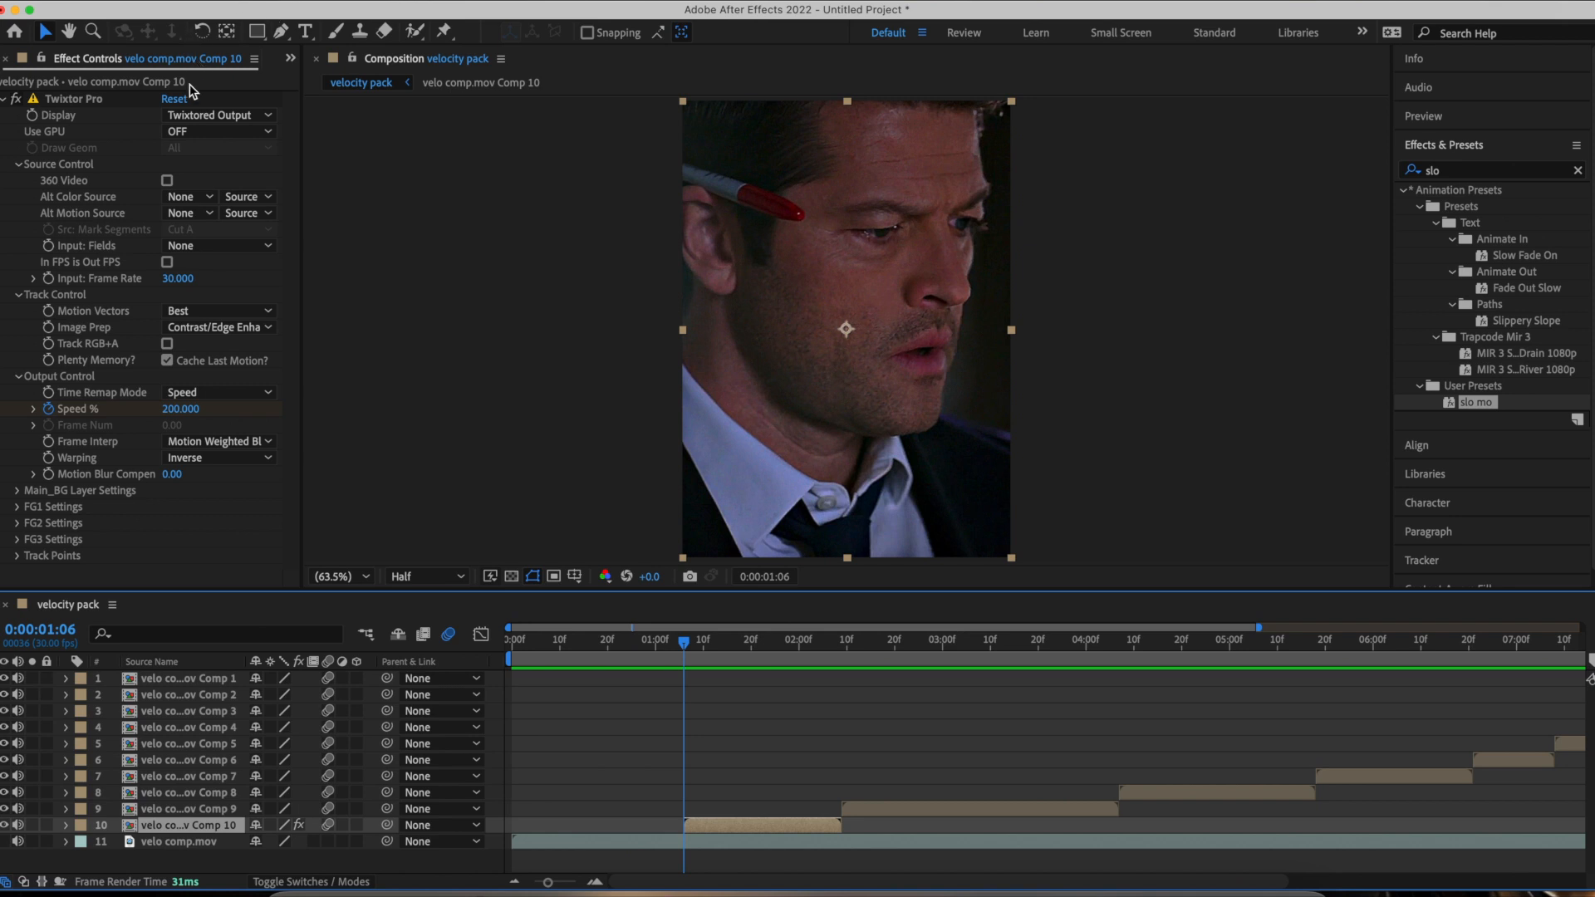
Open the velo comp.mov Comp 10 precomposition and enable time remapping on its velo comp.mov layer
{"action": "double_click", "coordinate": [707, 831]}
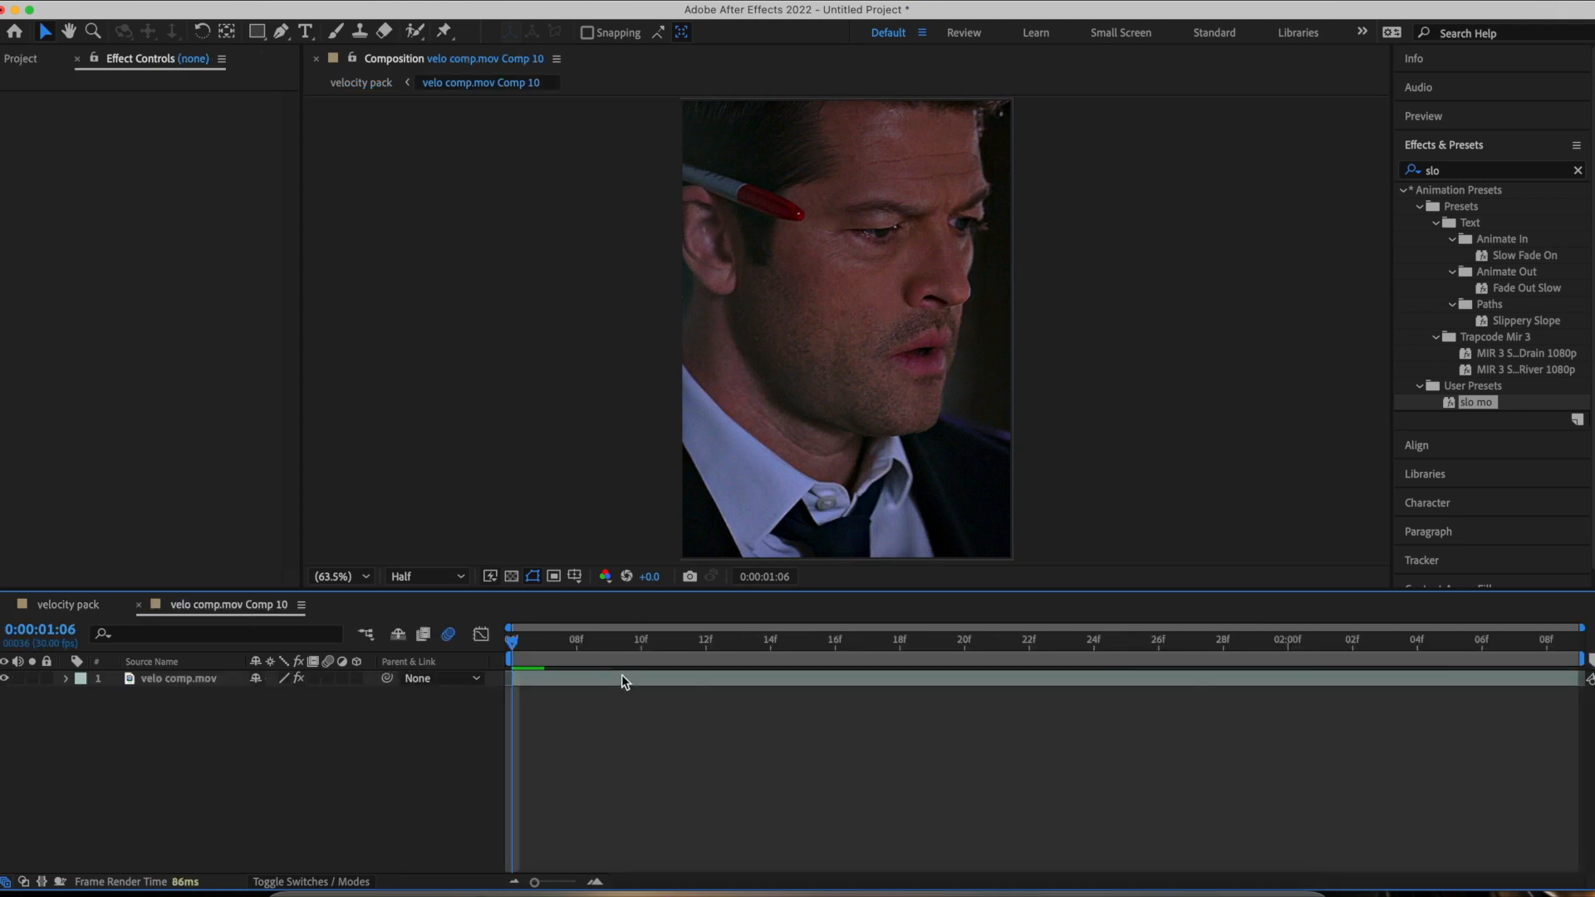
{"action": "right_click", "coordinate": [603, 680]}
{"action": "mouse_move", "coordinate": [641, 410]}
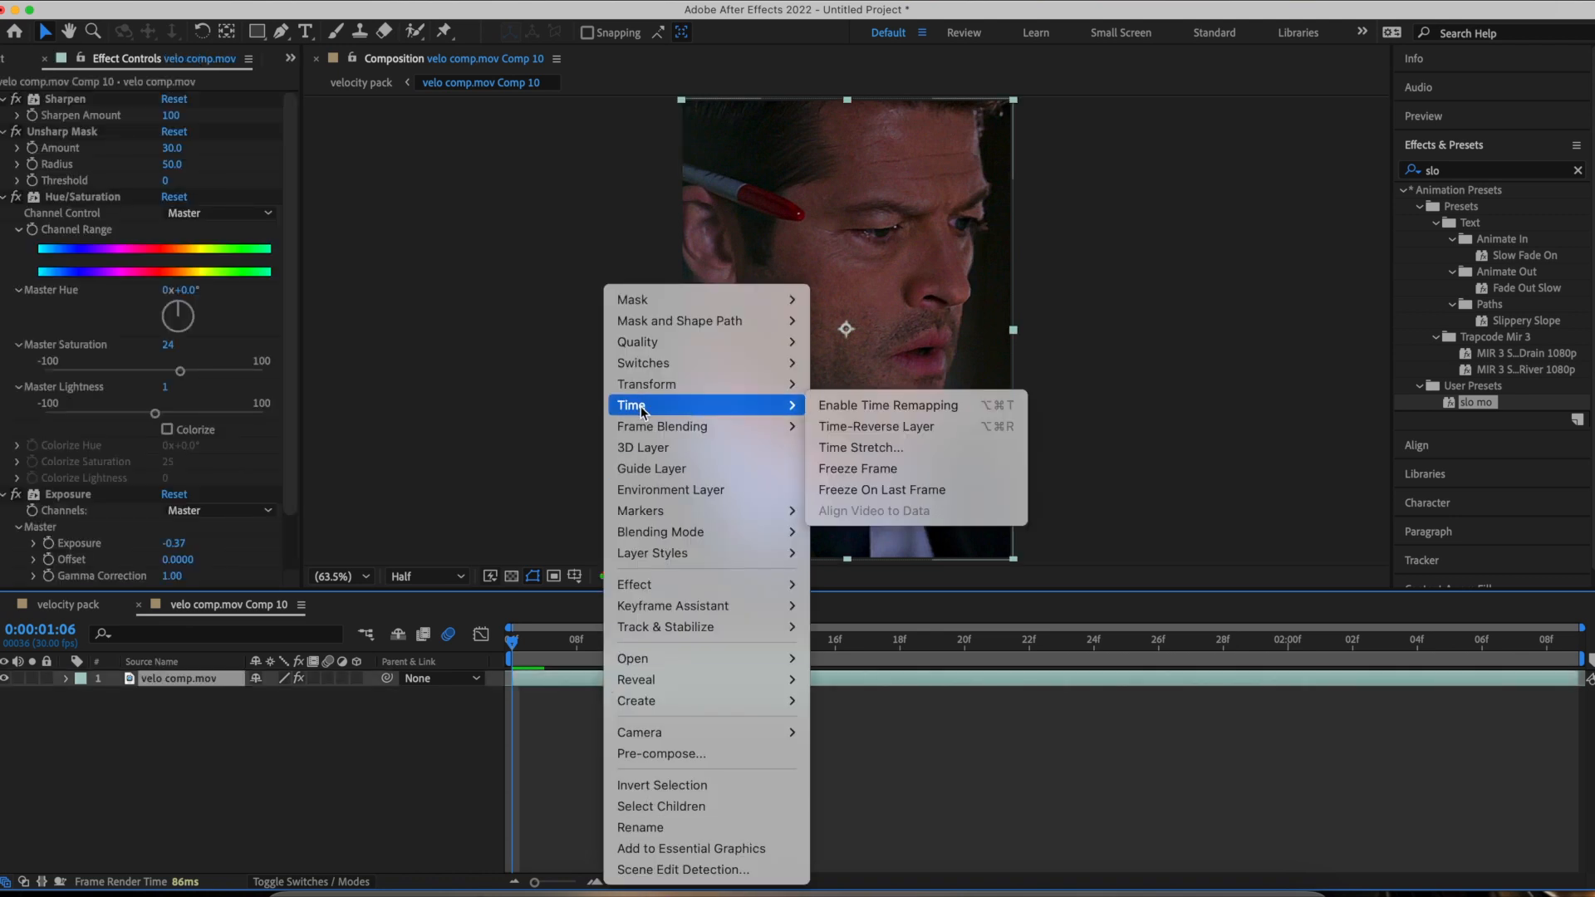
{"action": "left_click", "coordinate": [839, 411]}
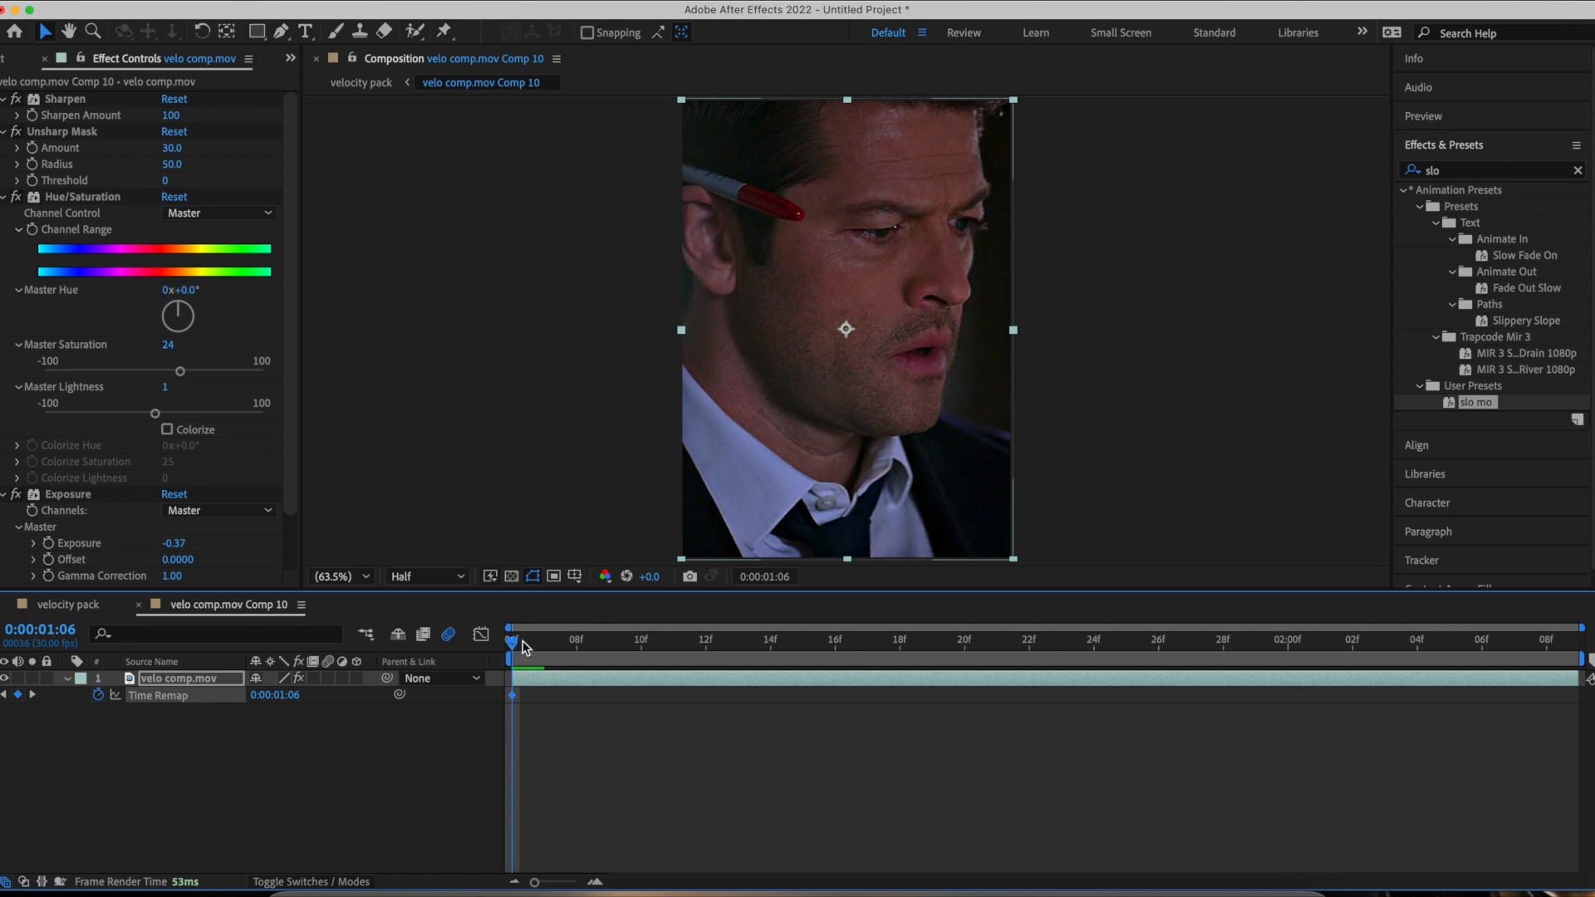
Add Time Remap keyframes on velo comp.mov at 0:00:01:07 and 0:00:01:09
{"action": "left_click", "coordinate": [533, 645]}
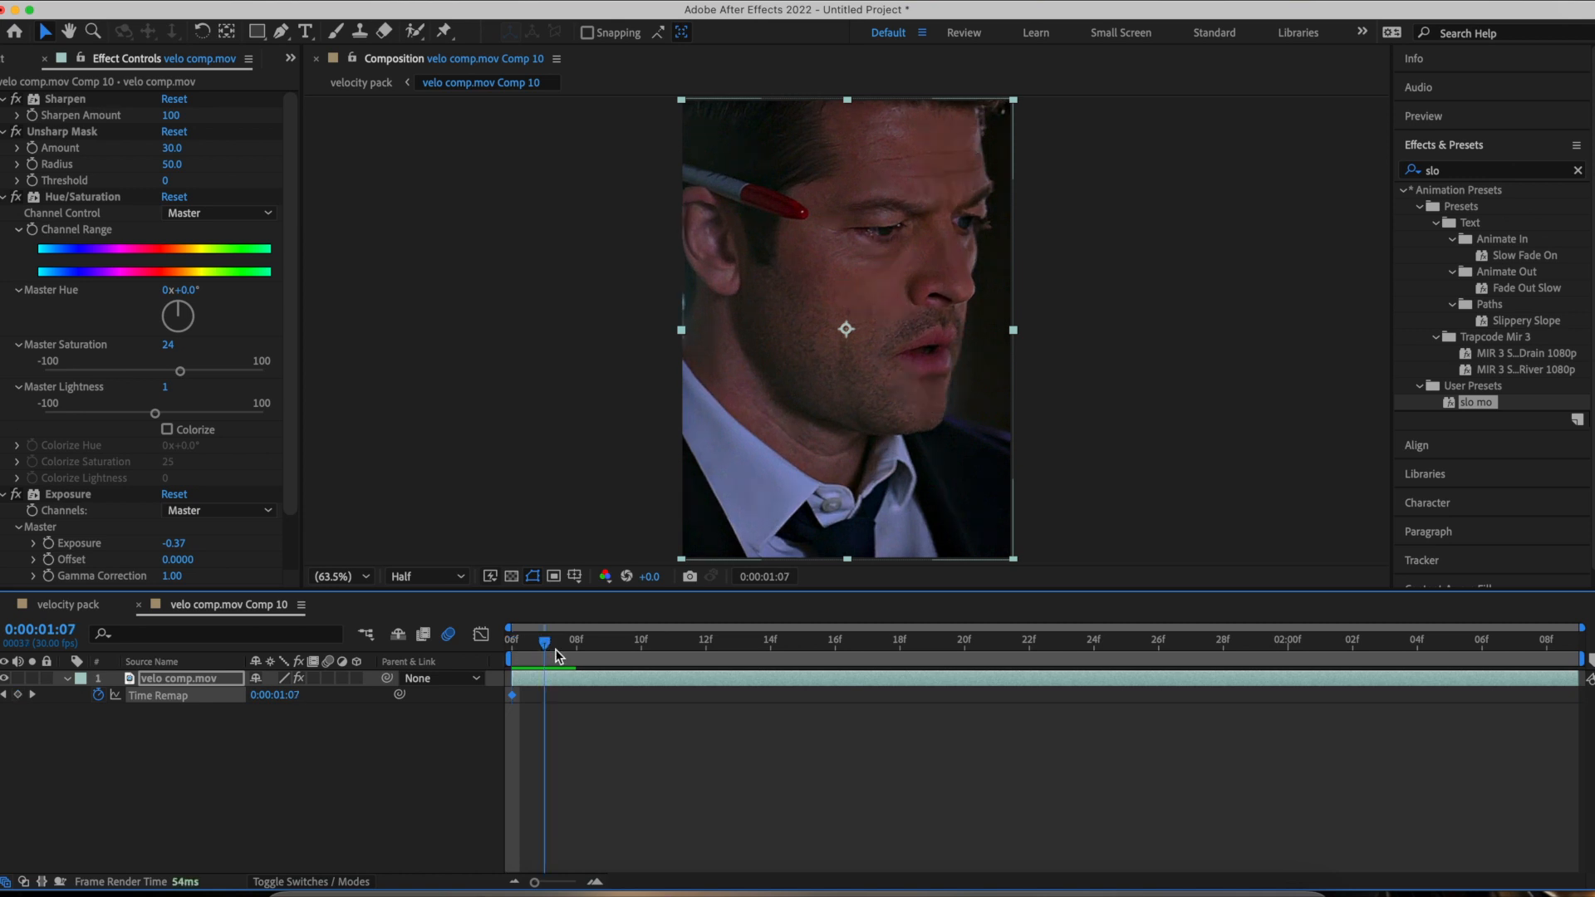
{"action": "left_click", "coordinate": [567, 654]}
{"action": "key", "text": "Page_Up"}
{"action": "left_click", "coordinate": [17, 695]}
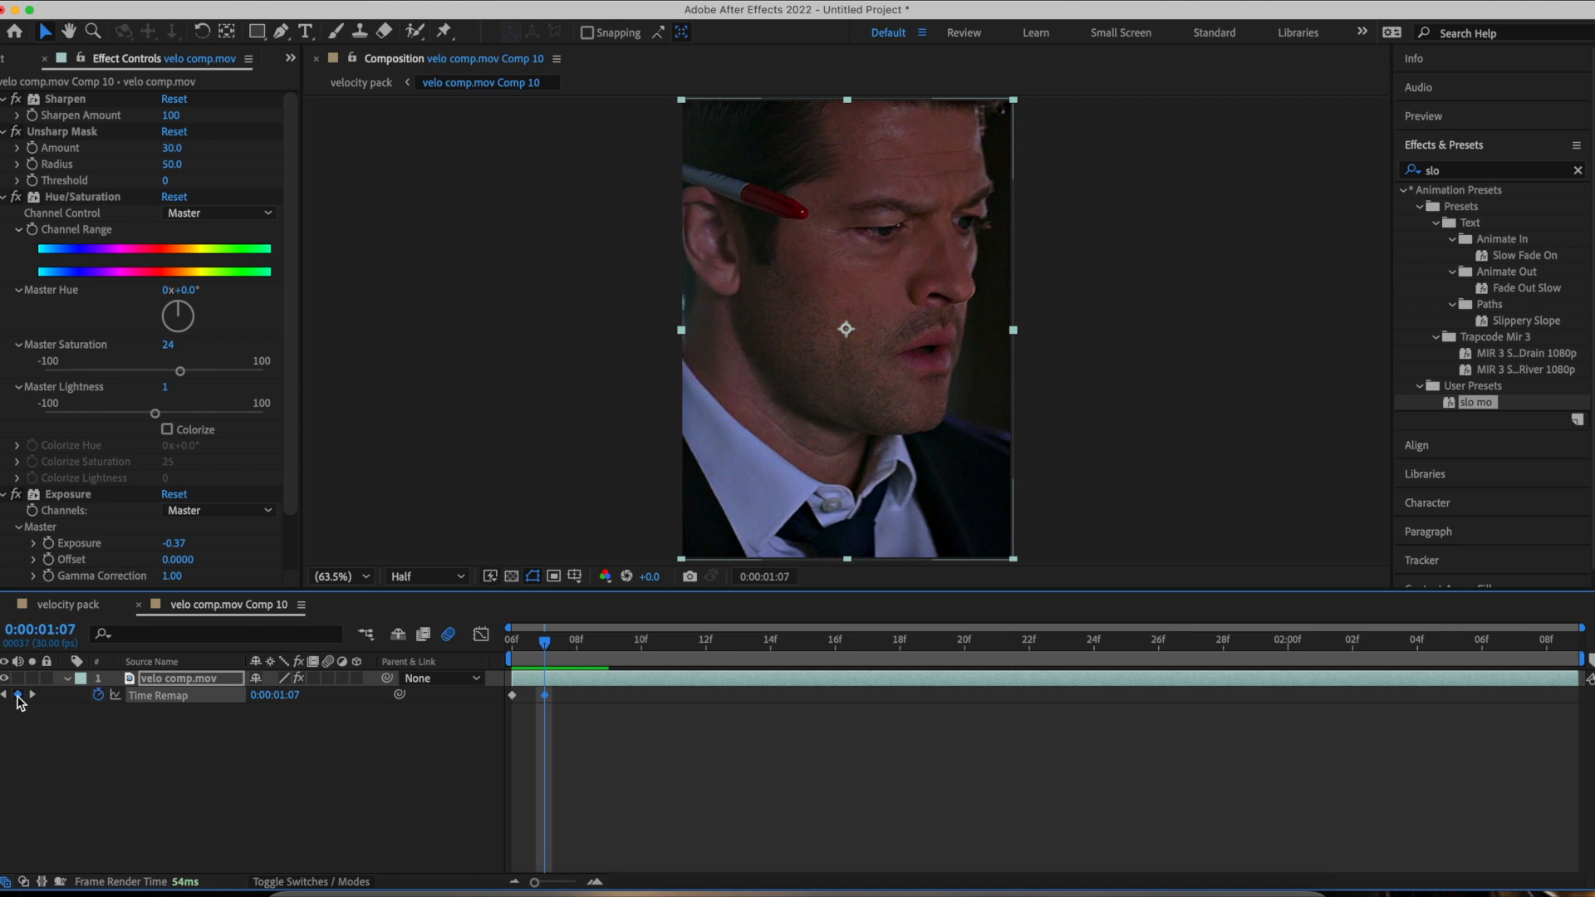
{"action": "left_click", "coordinate": [567, 654]}
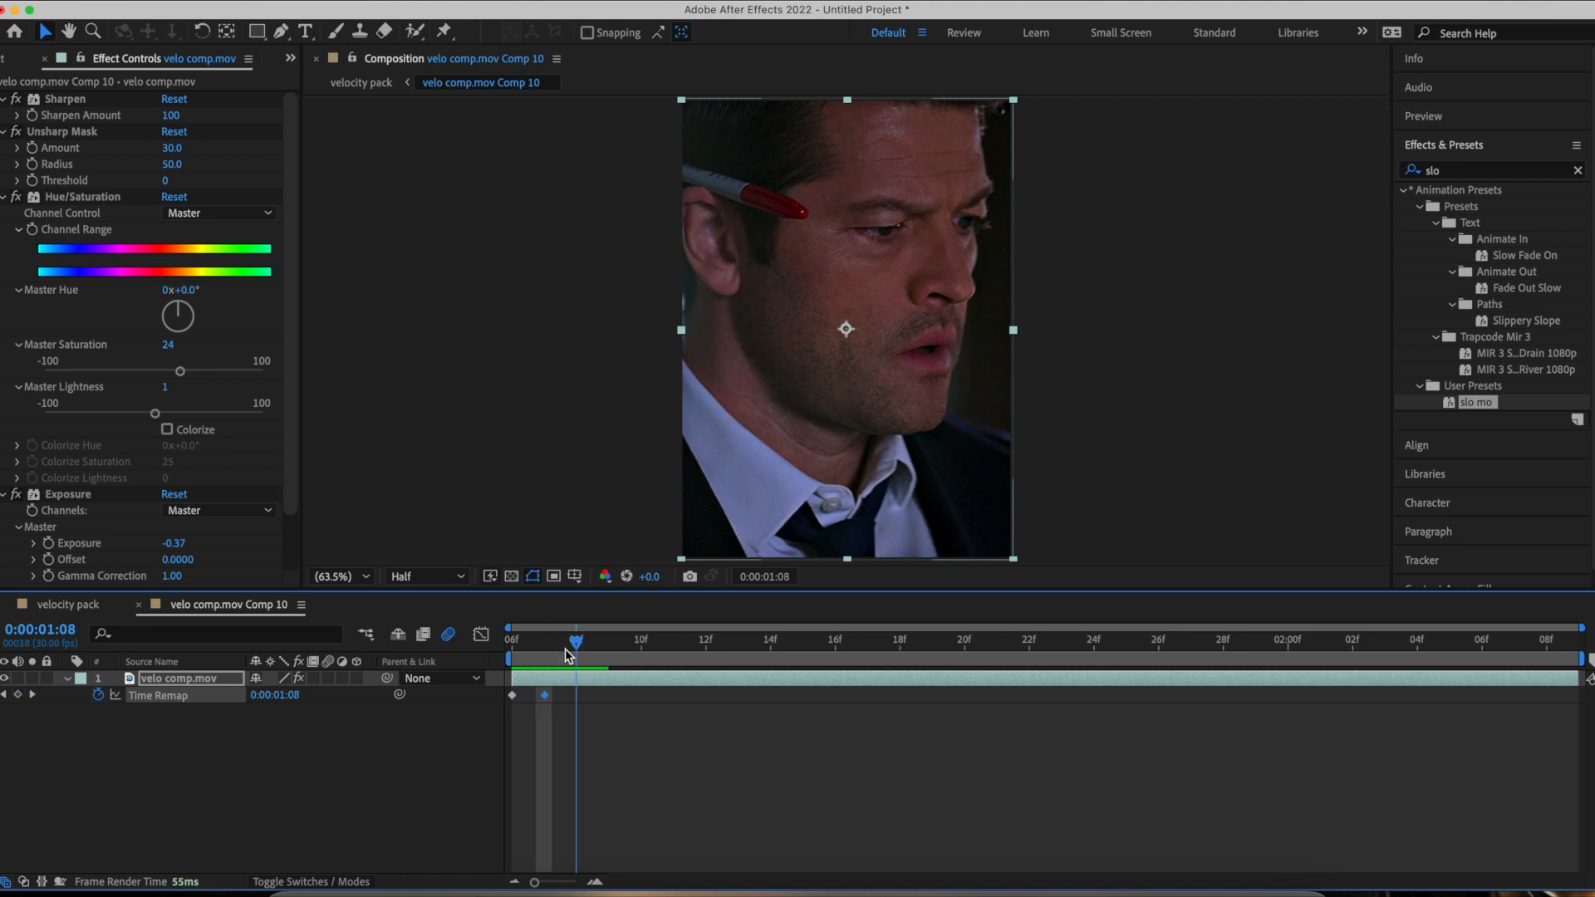
{"action": "left_click", "coordinate": [586, 655]}
{"action": "left_click", "coordinate": [17, 694]}
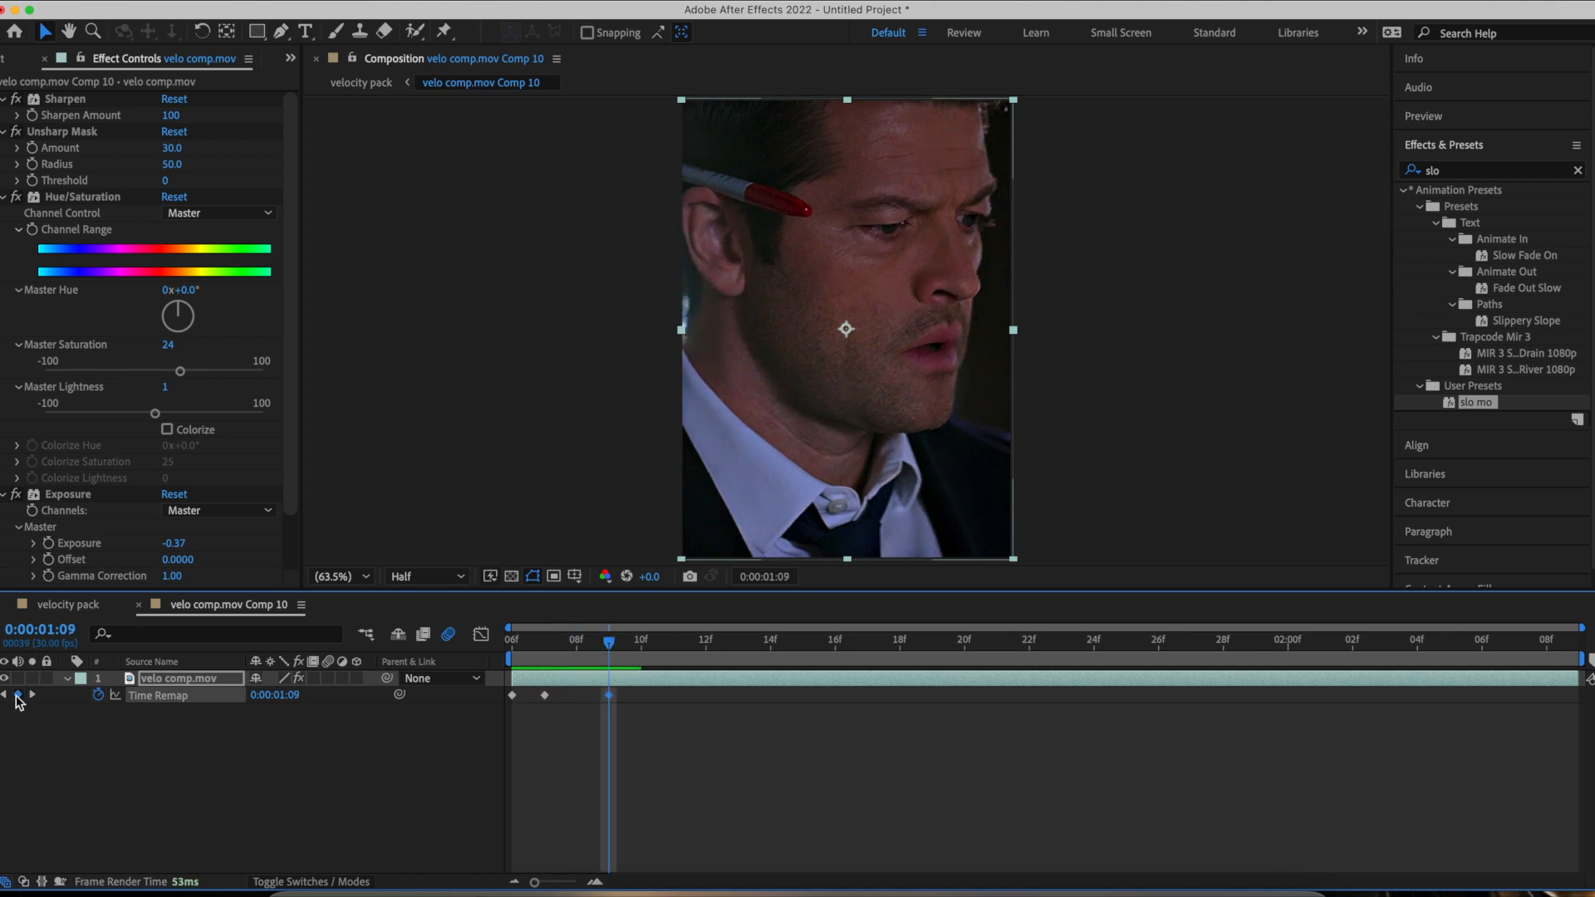
Add Time Remap keyframes on velo comp.mov at 0:00:01:10 and 0:00:01:11
{"action": "left_click", "coordinate": [634, 655]}
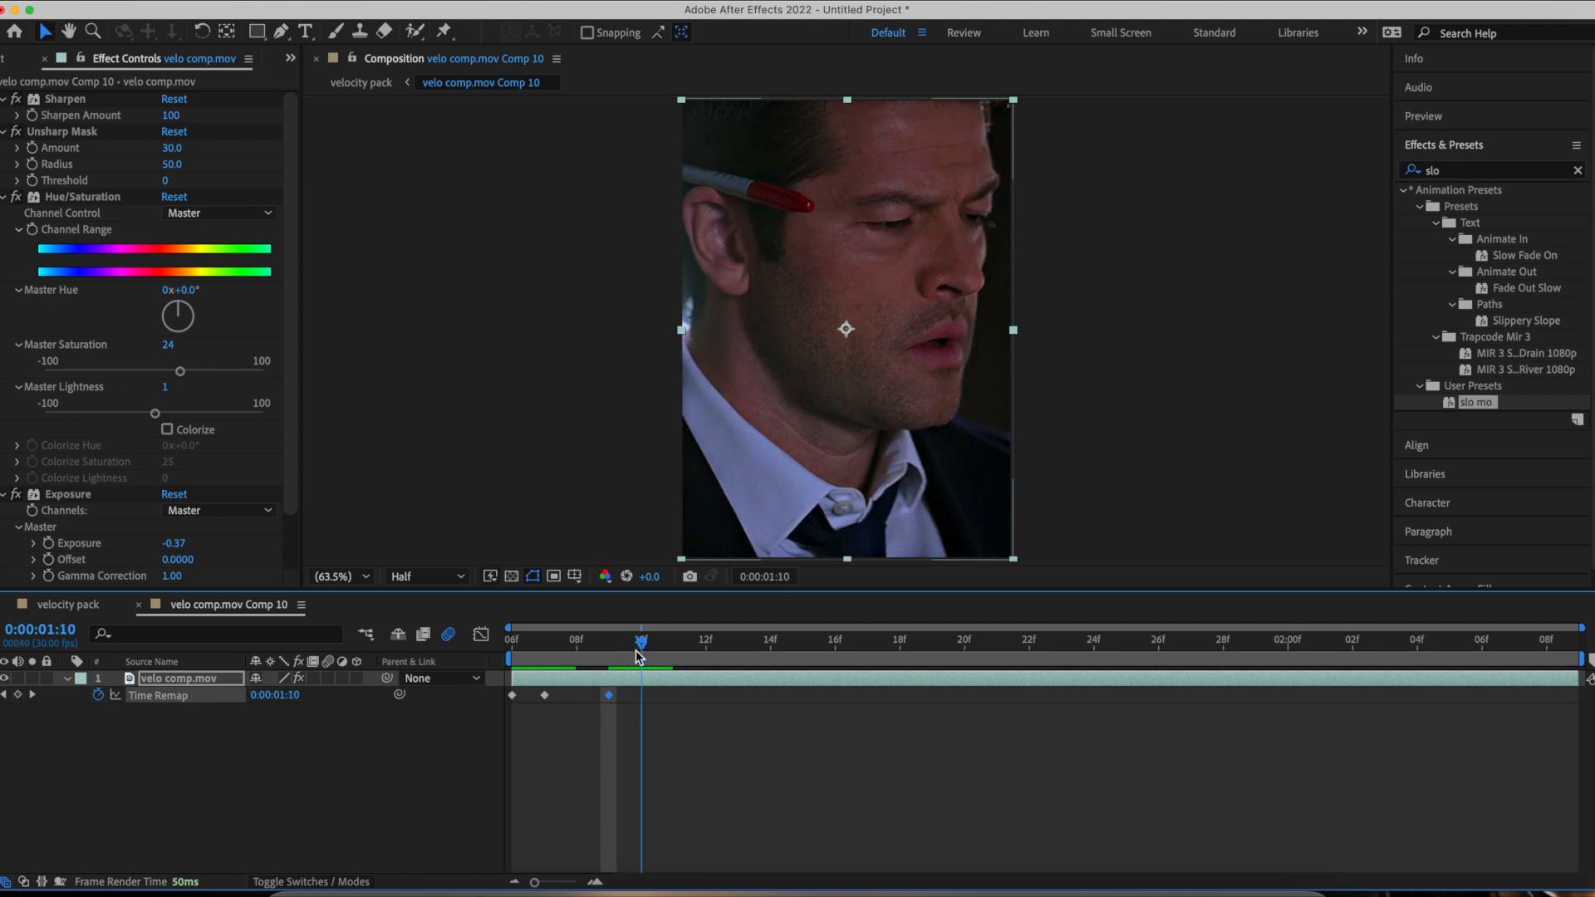
{"action": "left_click", "coordinate": [31, 696]}
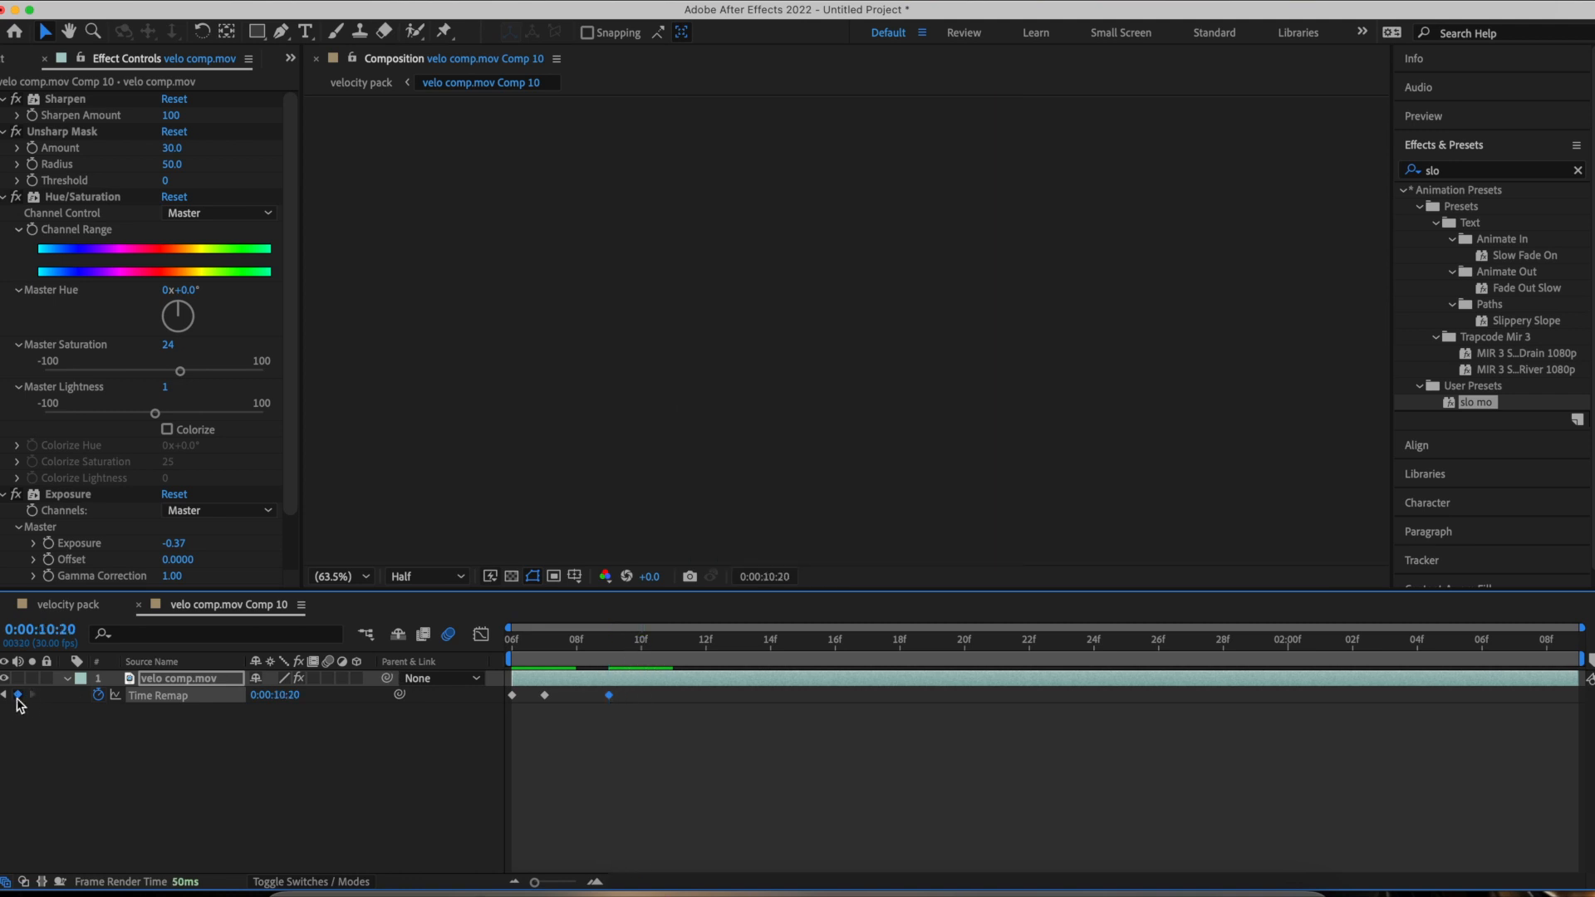
{"action": "left_click", "coordinate": [627, 663]}
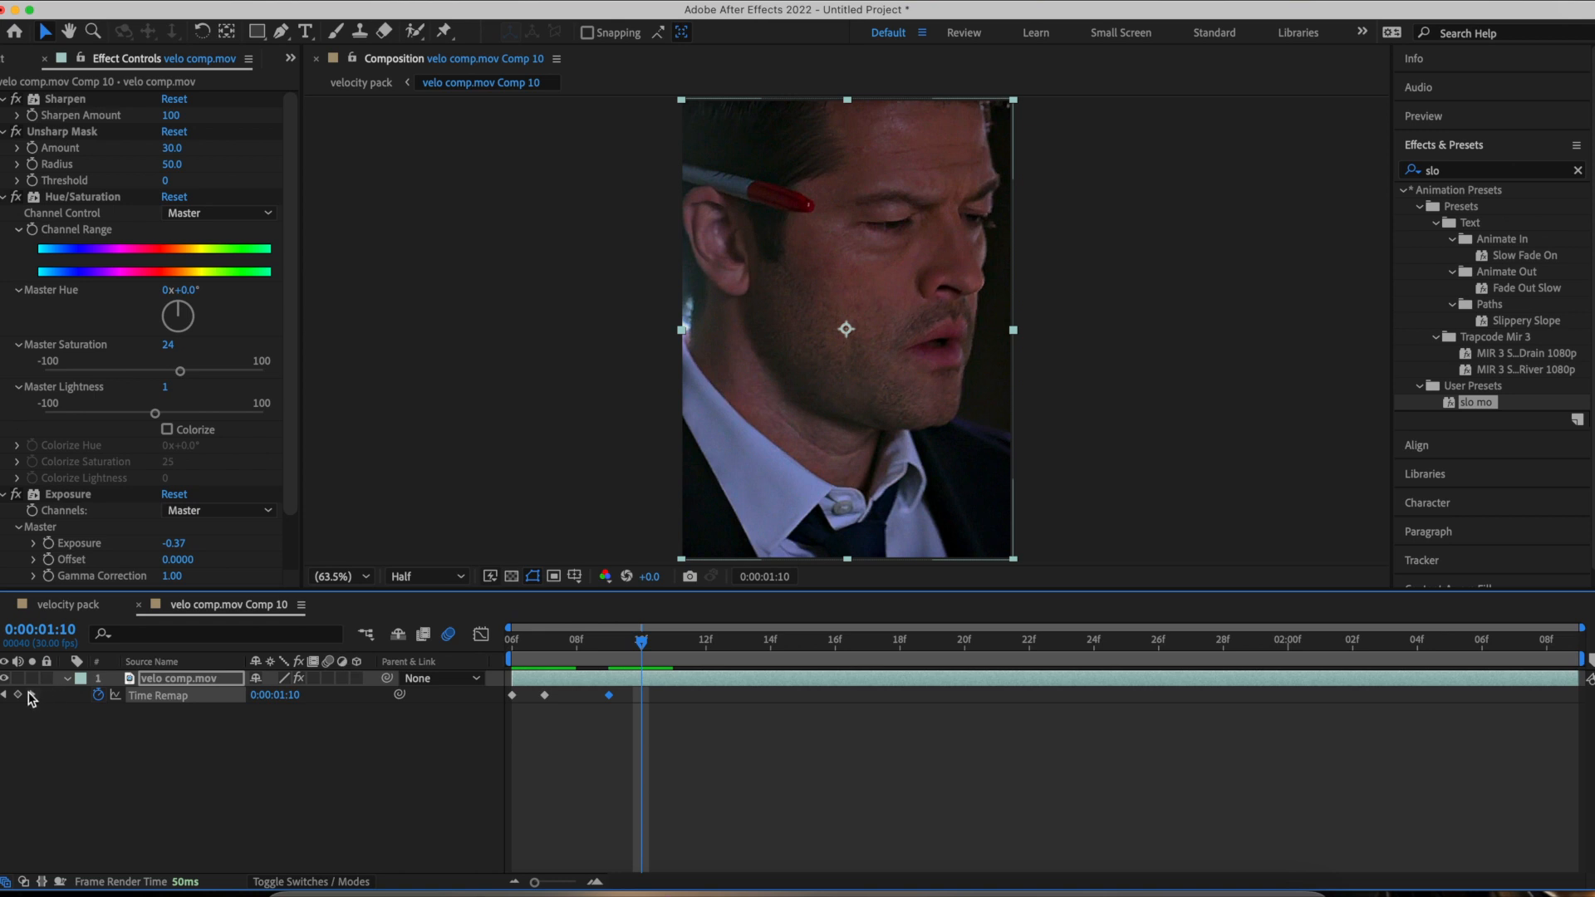
{"action": "left_click_drag", "start_coordinate": [645, 642], "coordinate": [673, 642]}
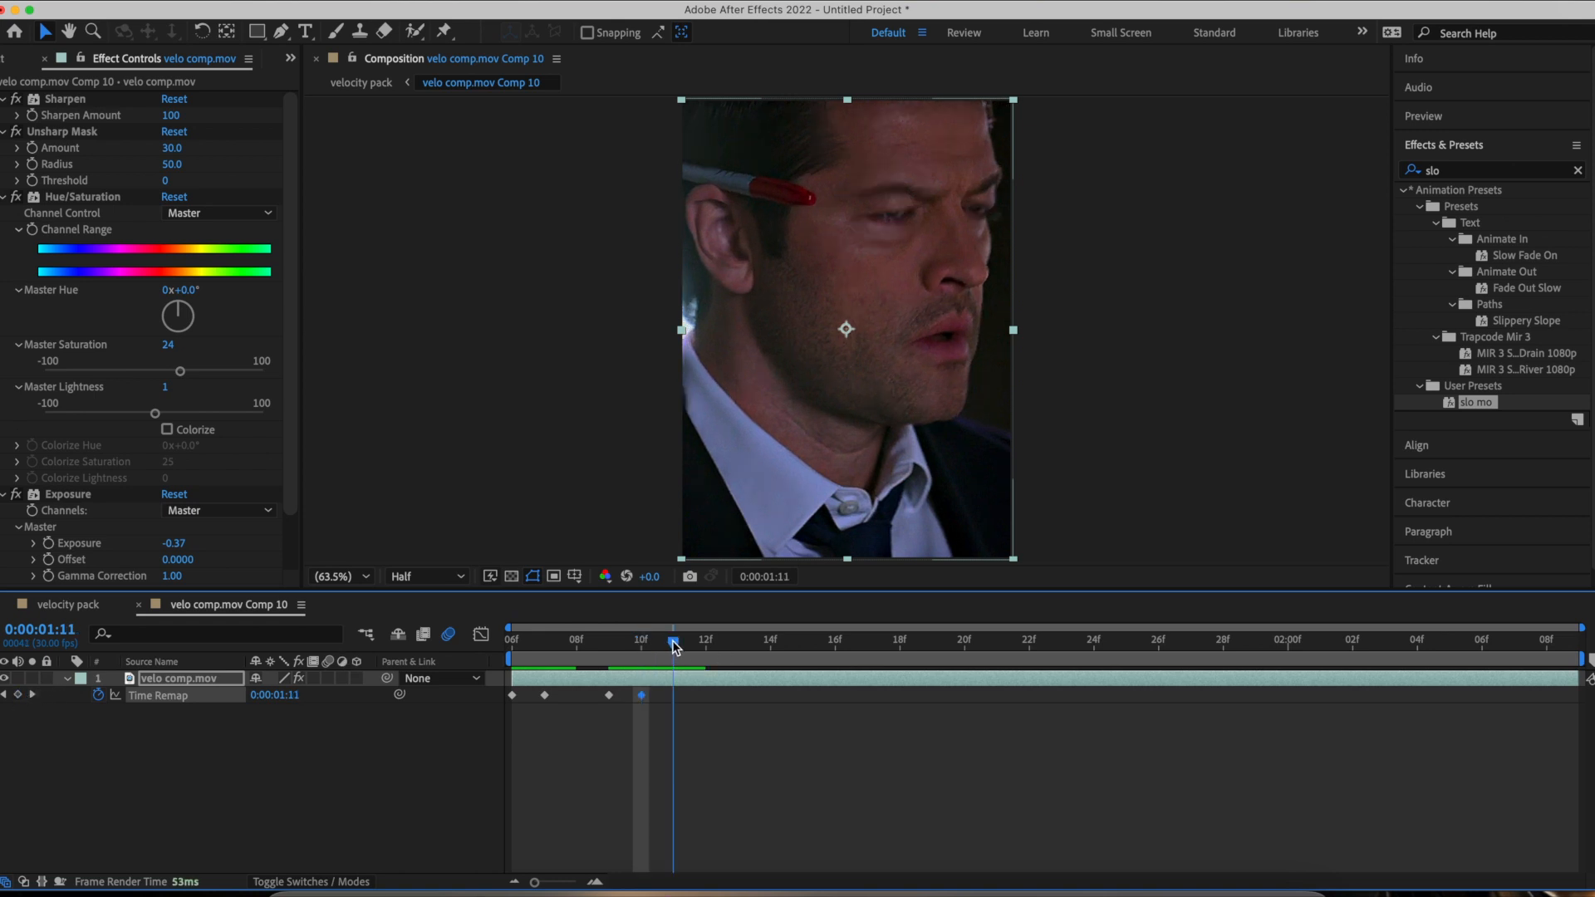
{"action": "left_click", "coordinate": [18, 695]}
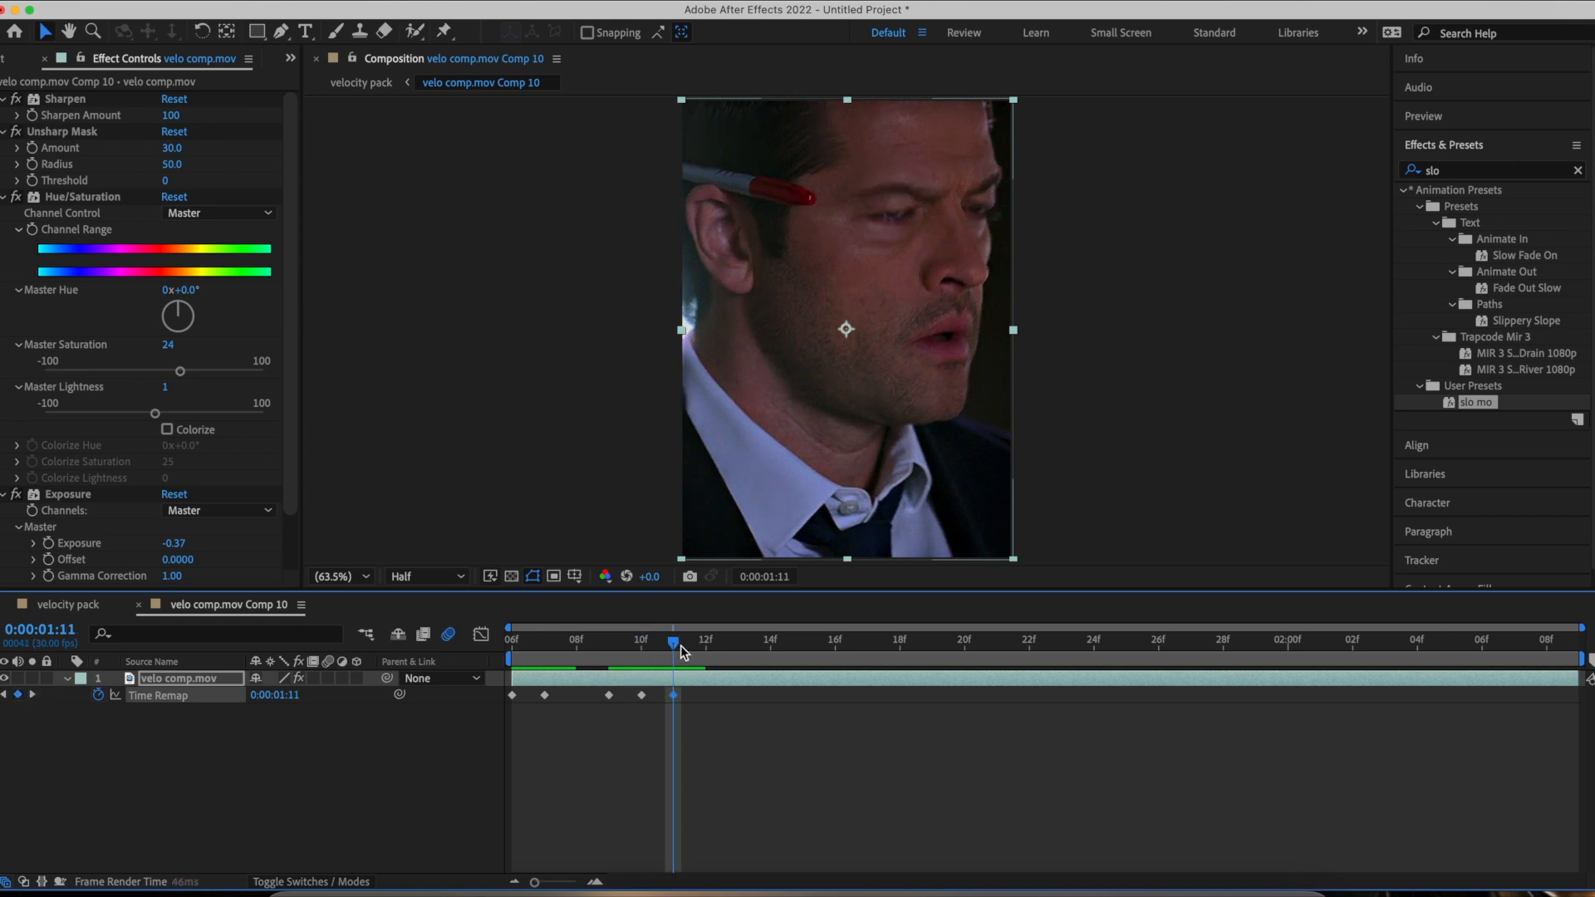
Add Time Remap keyframes on velo comp.mov at 0:00:01:12, 0:00:01:14 and 0:00:01:15
{"action": "left_click", "coordinate": [715, 646]}
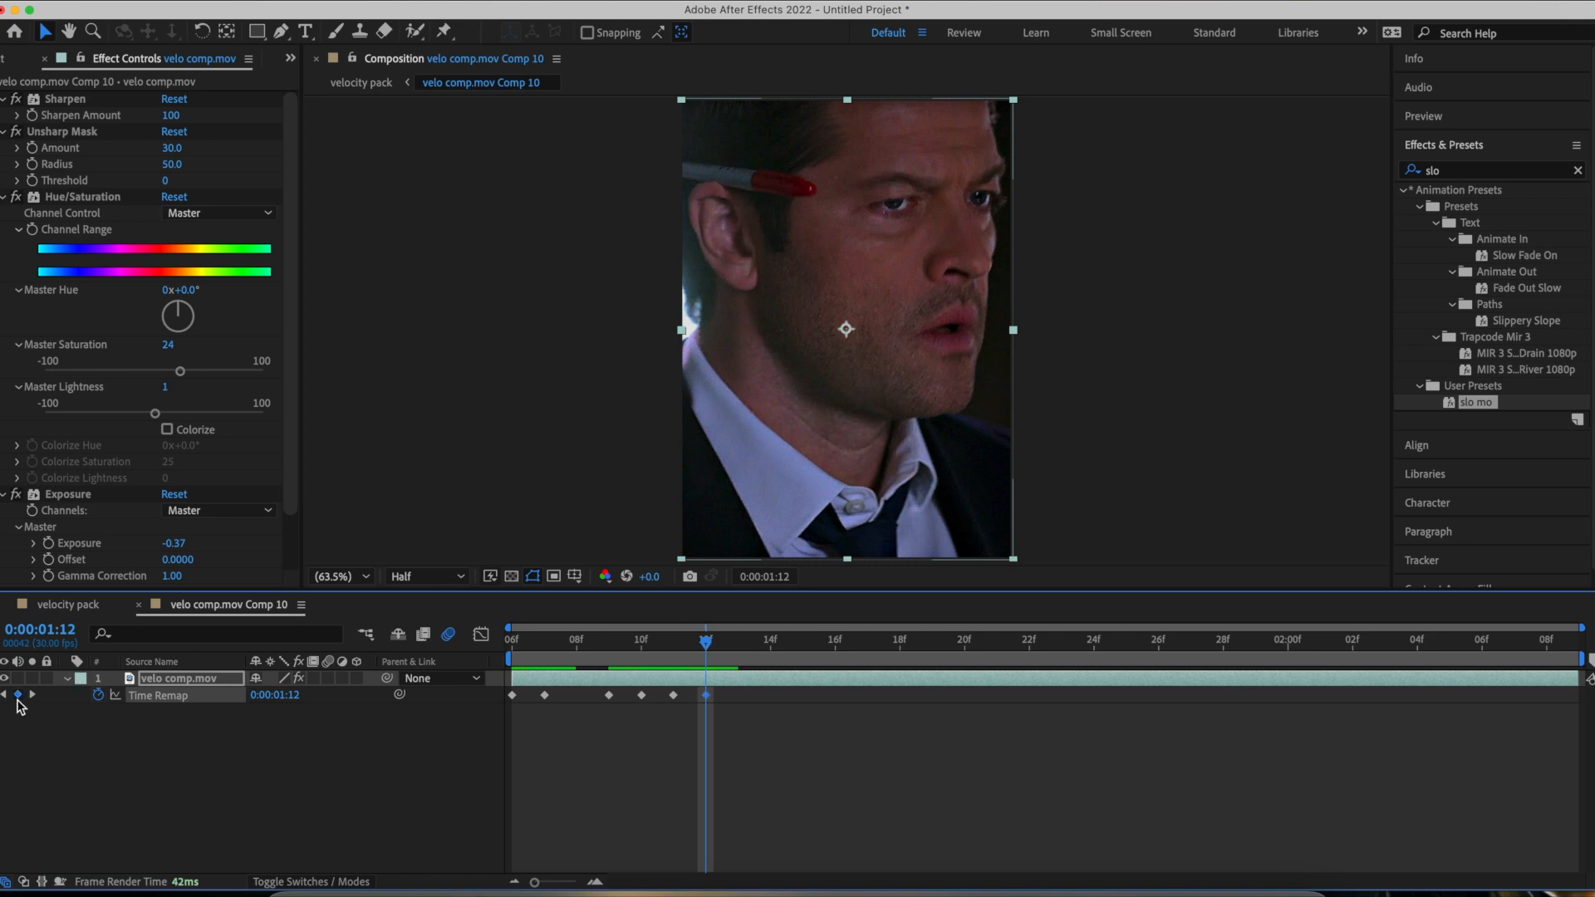
{"action": "left_click_drag", "start_coordinate": [719, 646], "coordinate": [786, 656]}
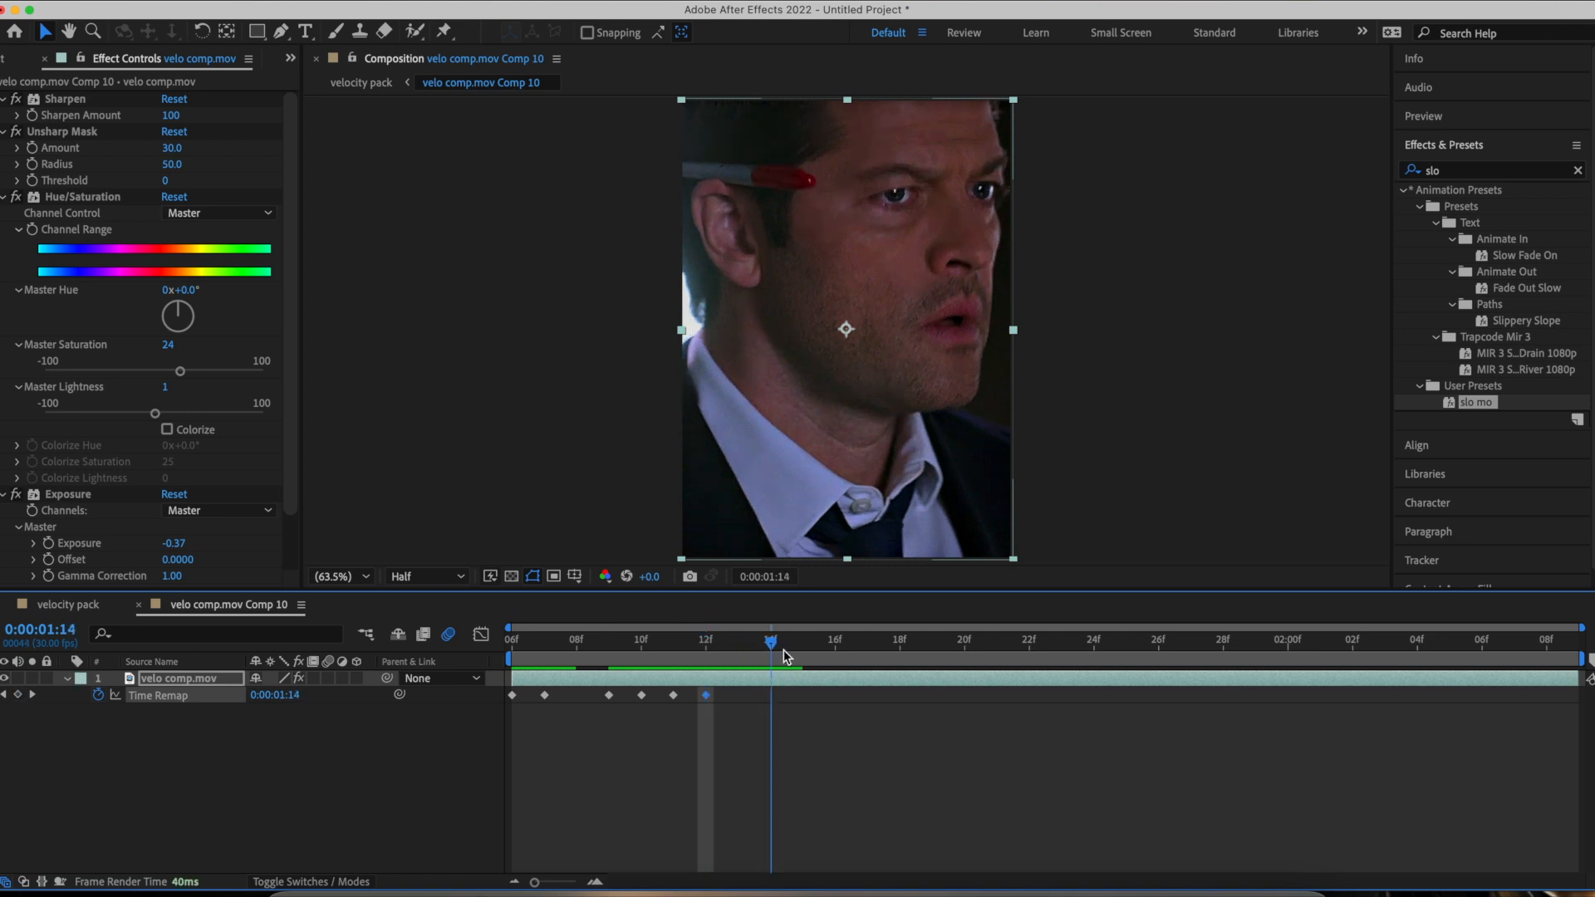
{"action": "left_click", "coordinate": [17, 694]}
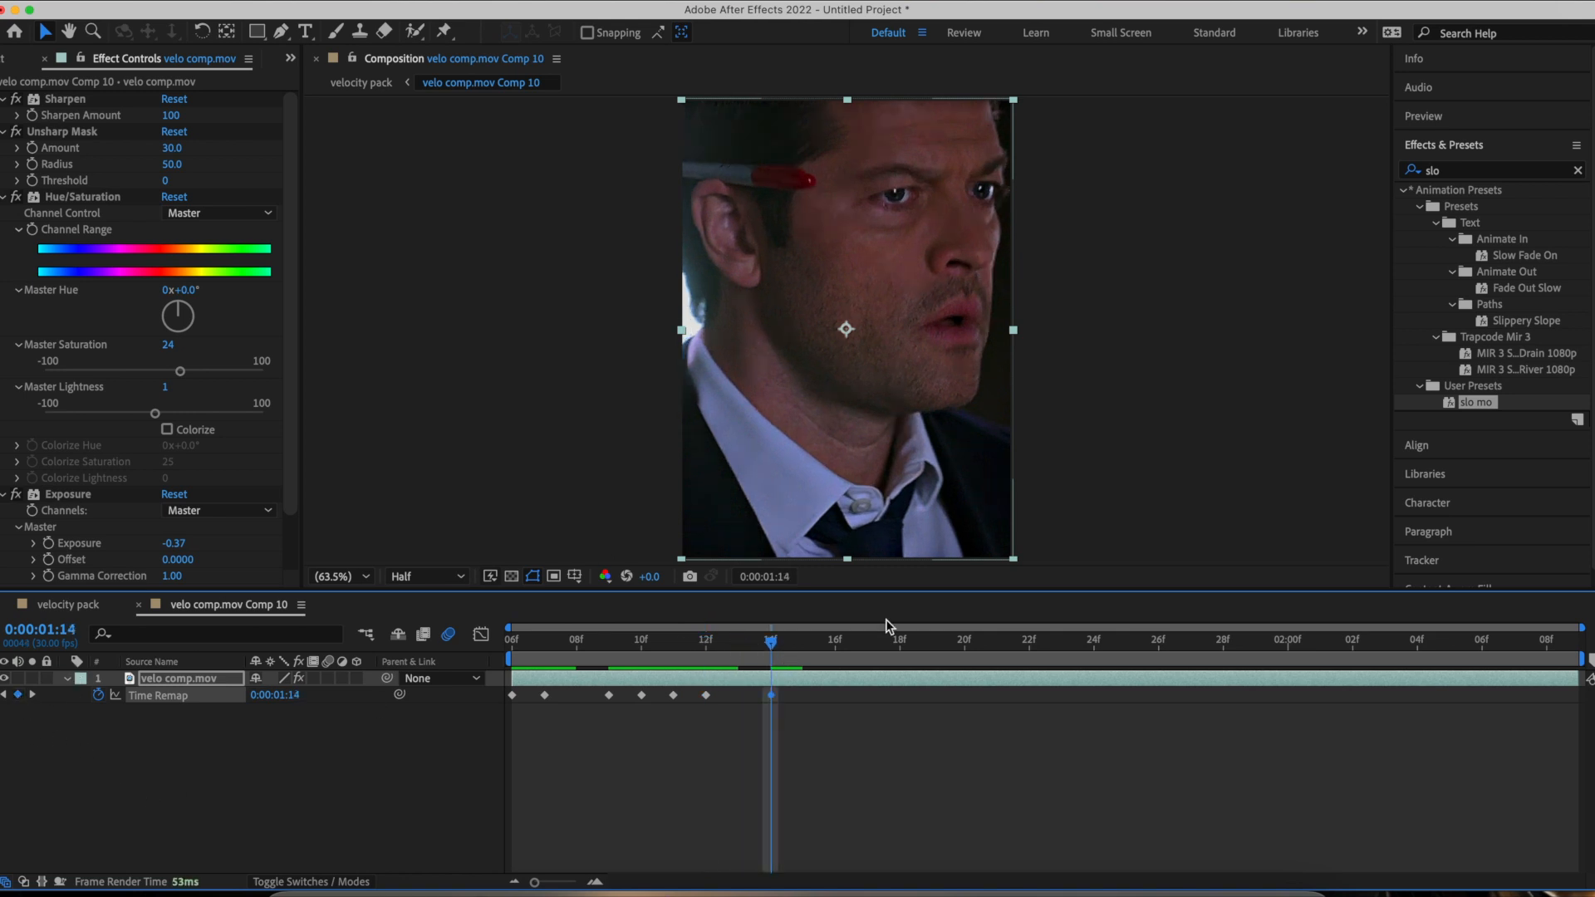
{"action": "left_click_drag", "start_coordinate": [775, 653], "coordinate": [802, 653]}
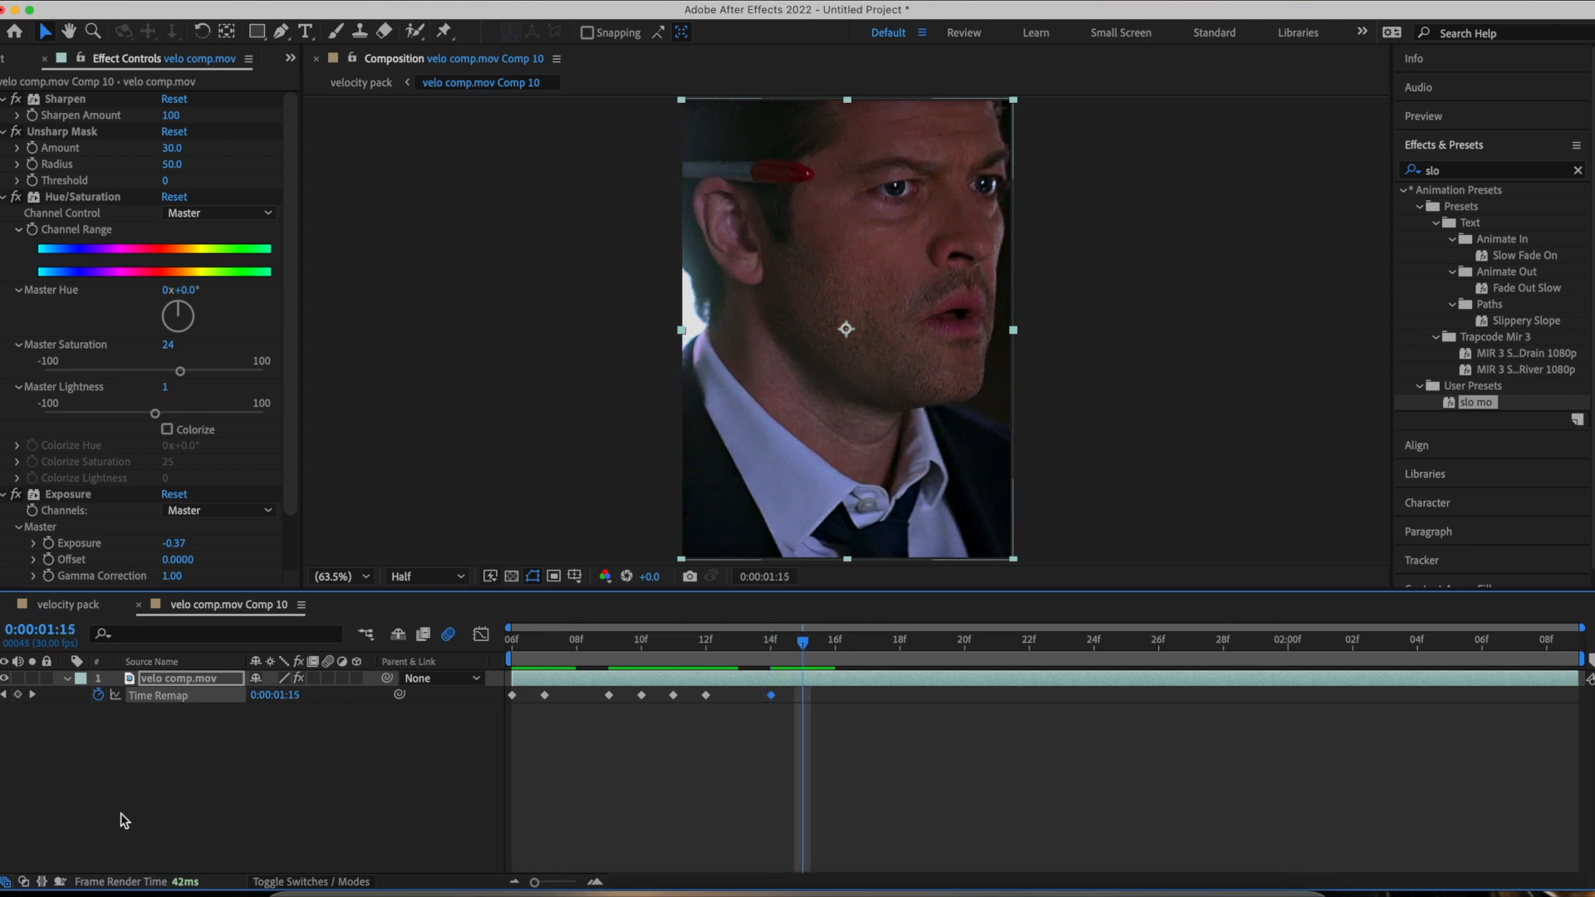
{"action": "left_click", "coordinate": [17, 694]}
Add Time Remap keyframes at 0:00:01:16 and 0:00:01:18, and continue through 0:00:02:08, skipping the duplicate frames
{"action": "left_click_drag", "start_coordinate": [802, 653], "coordinate": [833, 653]}
{"action": "left_click", "coordinate": [17, 695]}
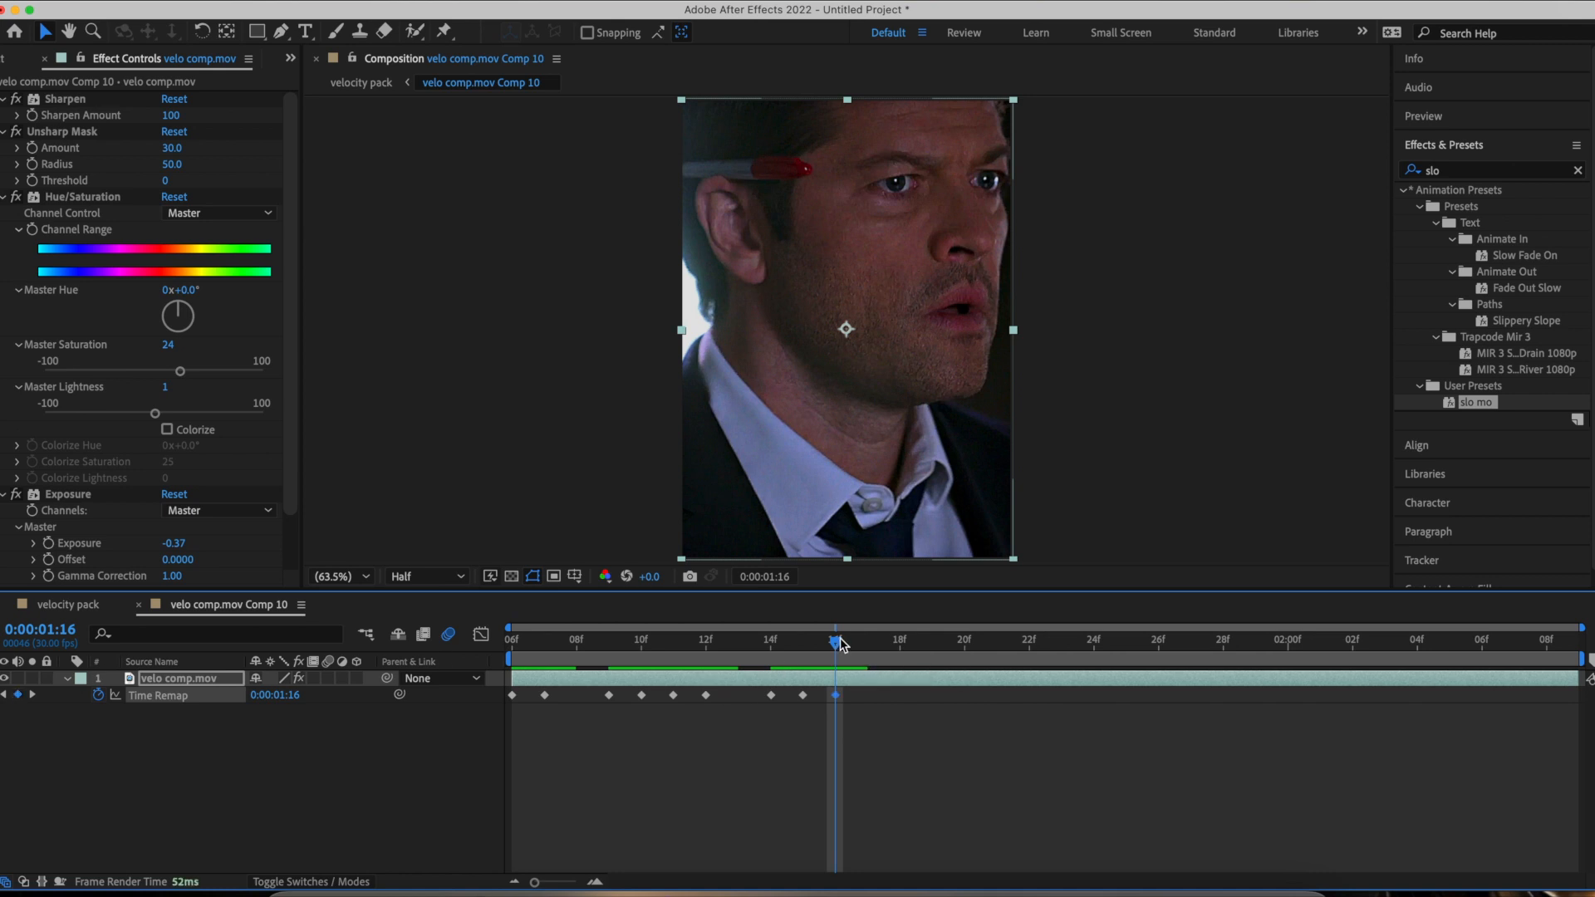
{"action": "left_click_drag", "start_coordinate": [837, 643], "coordinate": [900, 645]}
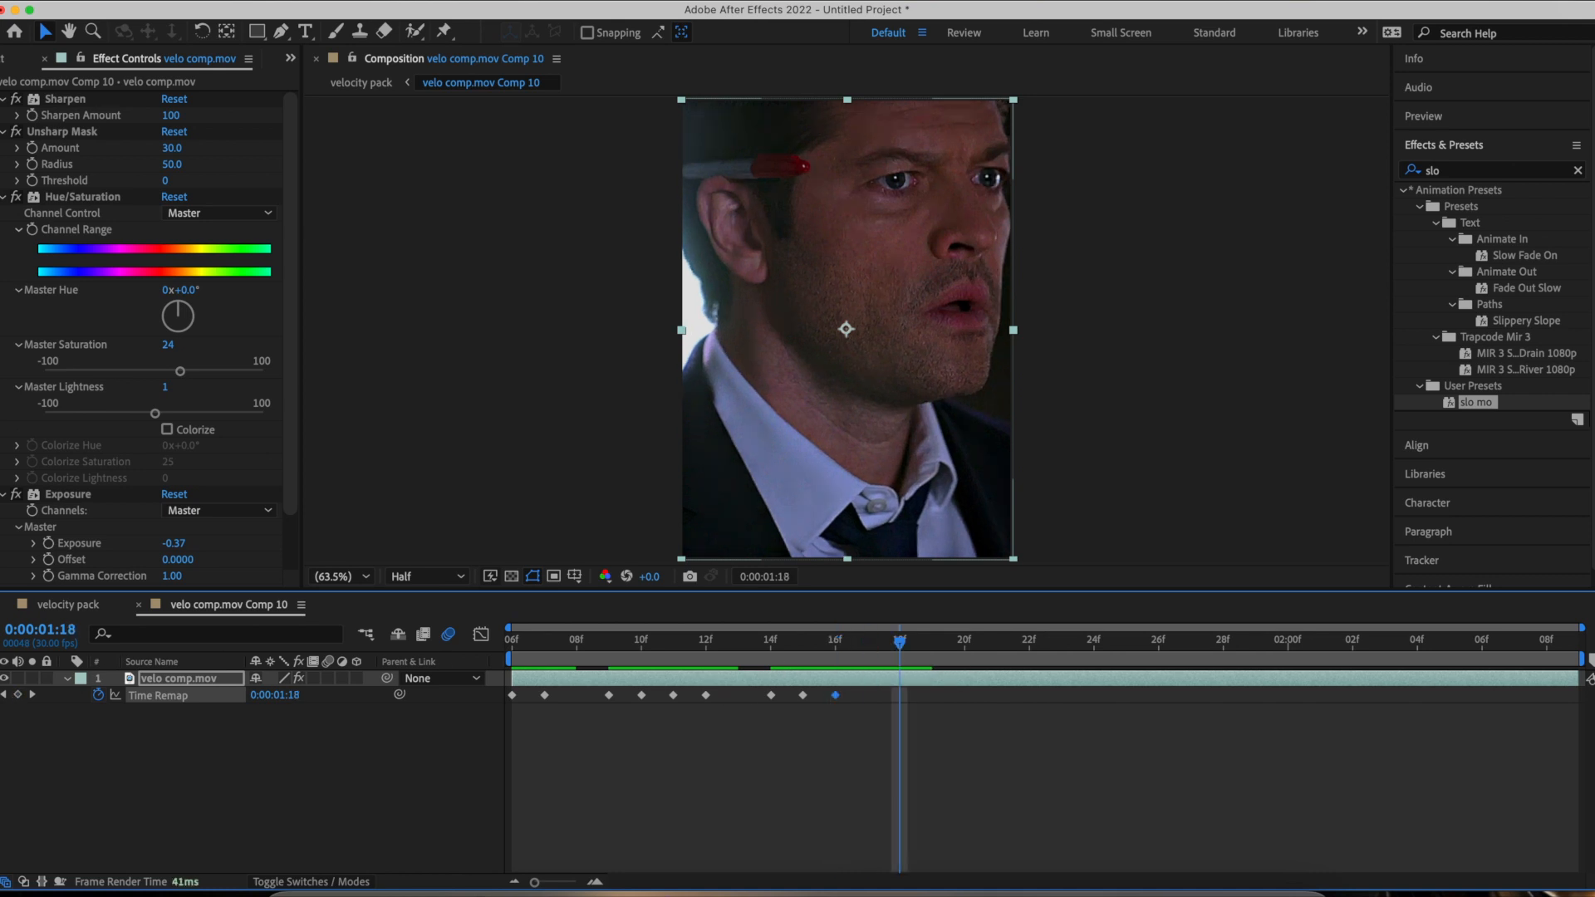
{"action": "left_click", "coordinate": [18, 694]}
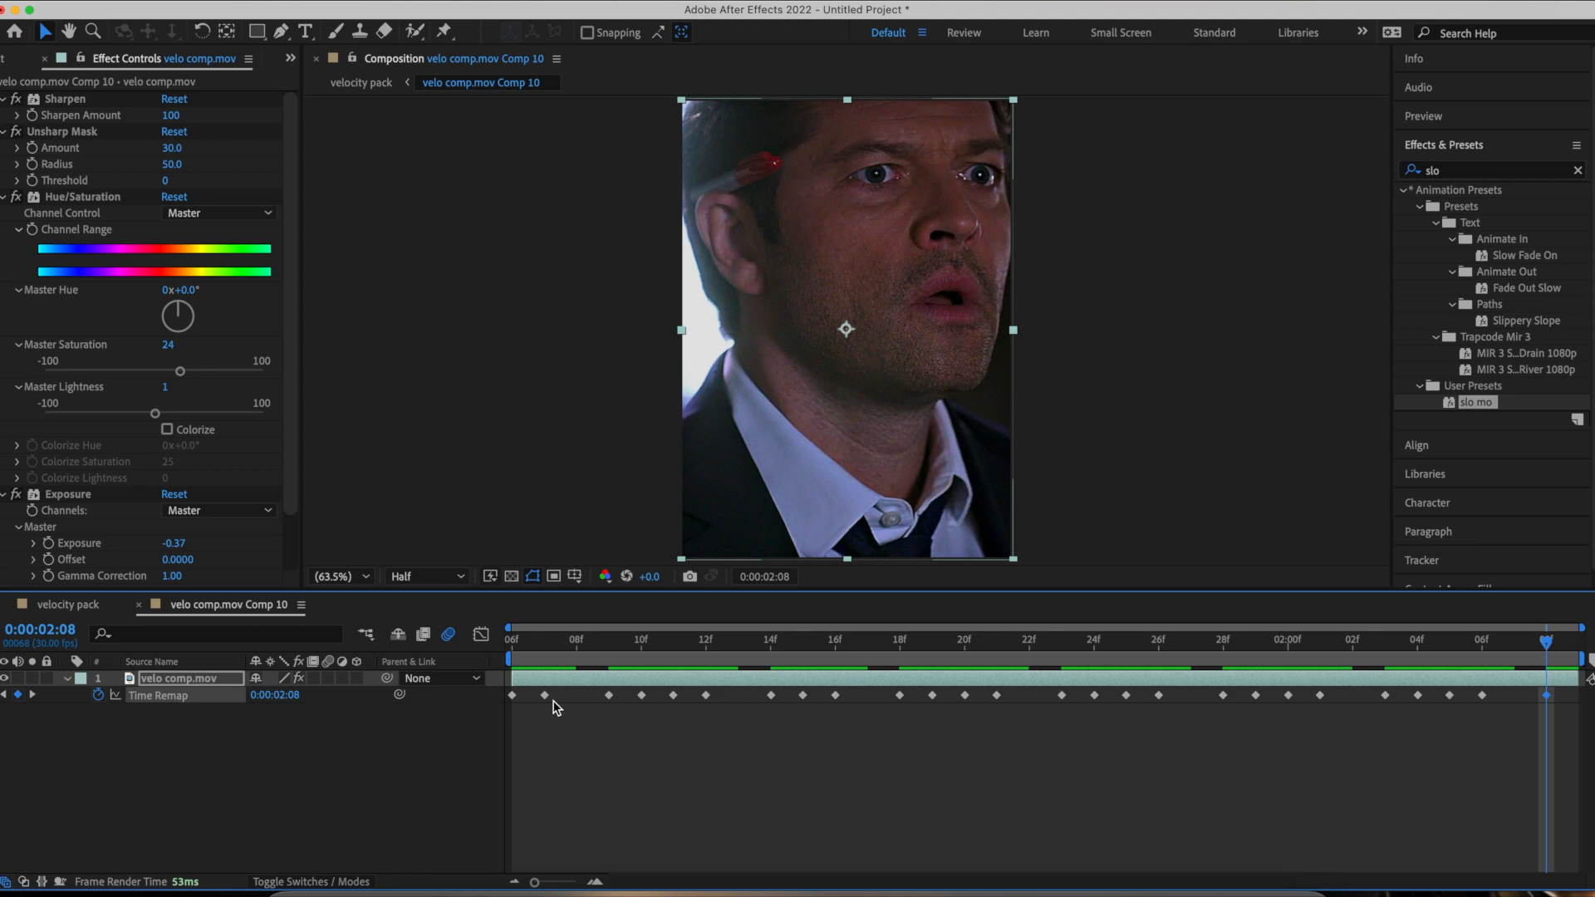
Shift the Time Remap keyframes earlier to close the one-frame gaps, leaving consecutive keyframes from 0:00:01:06 to 0:00:02:01
{"action": "left_click", "coordinate": [557, 707]}
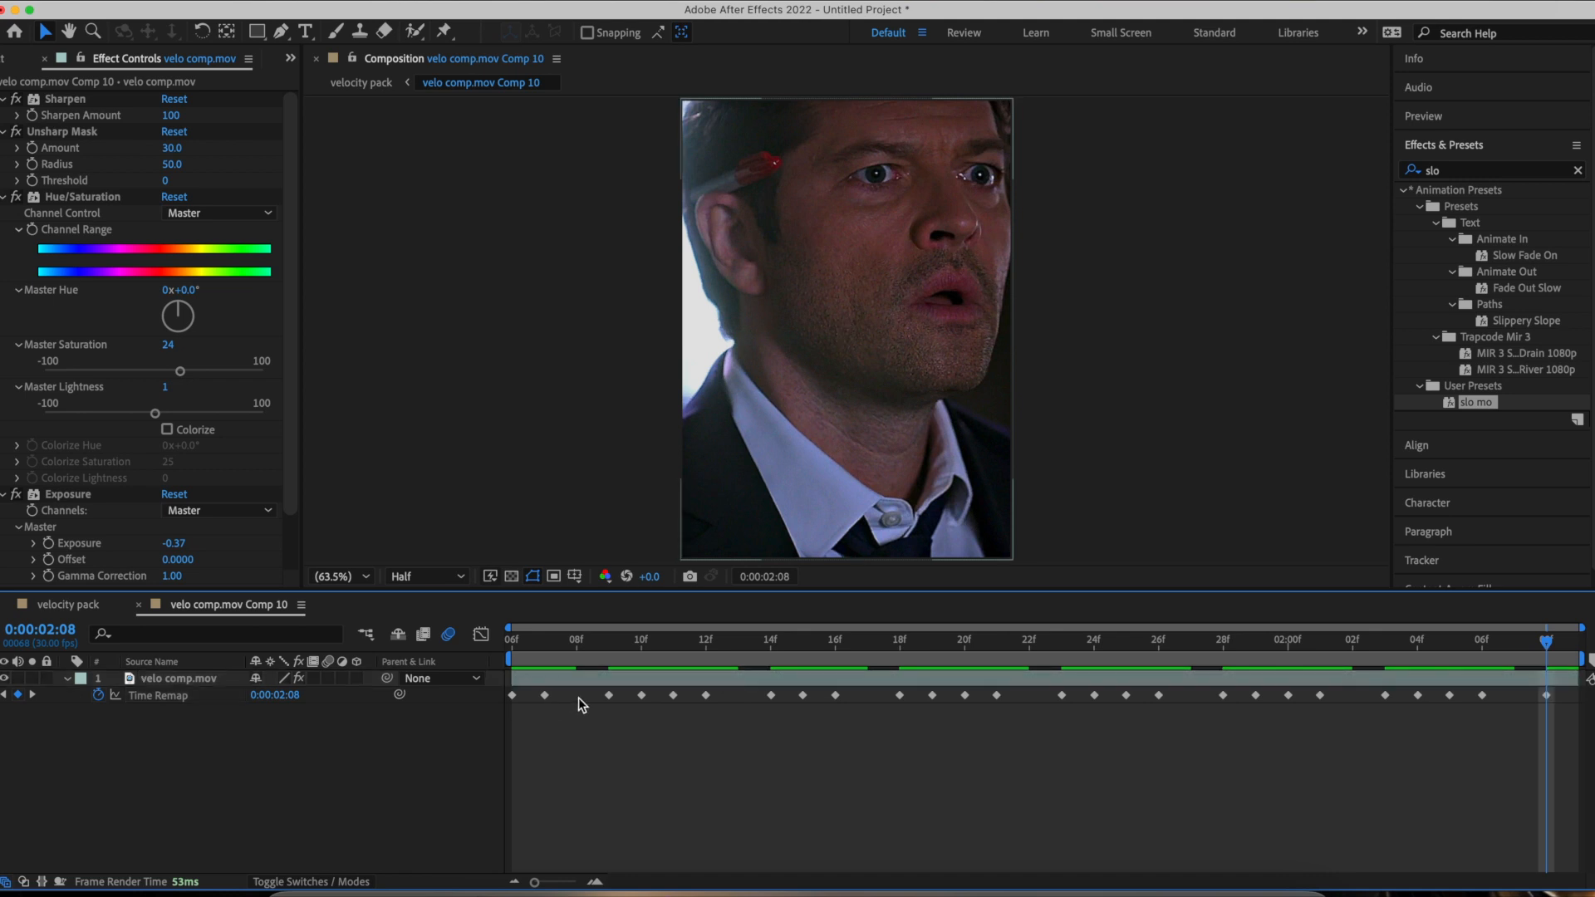
{"action": "left_click_drag", "start_coordinate": [578, 698], "coordinate": [731, 697]}
{"action": "left_click_drag", "start_coordinate": [580, 700], "coordinate": [909, 713]}
{"action": "left_click", "coordinate": [849, 706]}
{"action": "left_click_drag", "start_coordinate": [1025, 700], "coordinate": [1046, 725]}
{"action": "mouse_move", "coordinate": [1182, 711]}
{"action": "left_mouse_down"}
{"action": "mouse_move", "coordinate": [1327, 692]}
{"action": "mouse_move", "coordinate": [1163, 724]}
{"action": "left_mouse_up"}
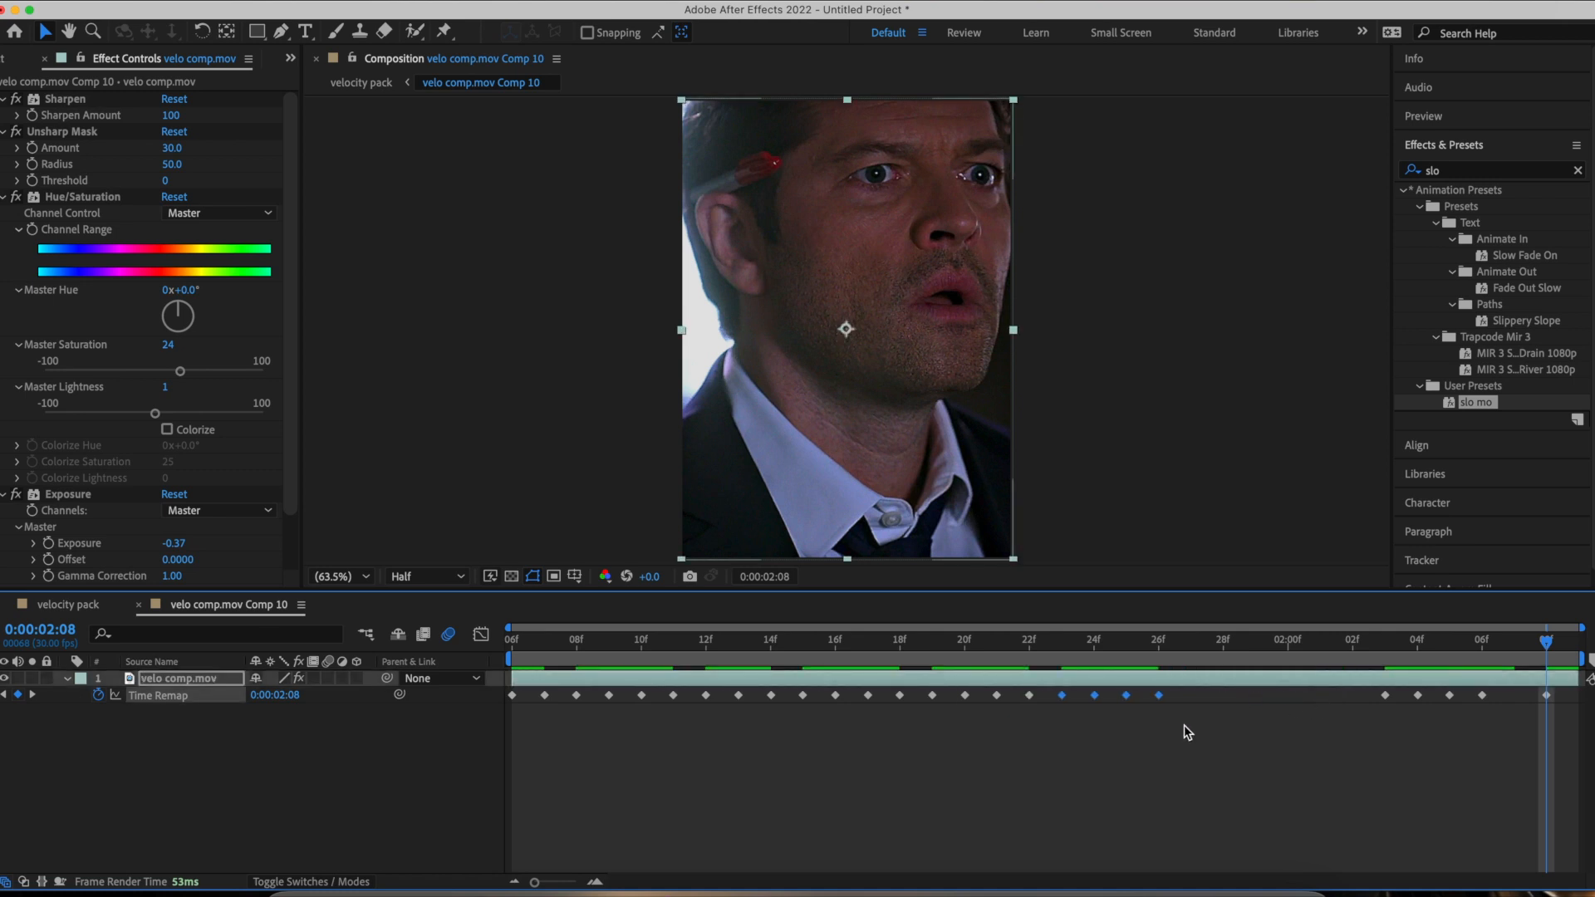
{"action": "left_click_drag", "start_coordinate": [1349, 691], "coordinate": [1292, 742]}
{"action": "left_click_drag", "start_coordinate": [1547, 697], "coordinate": [1329, 729]}
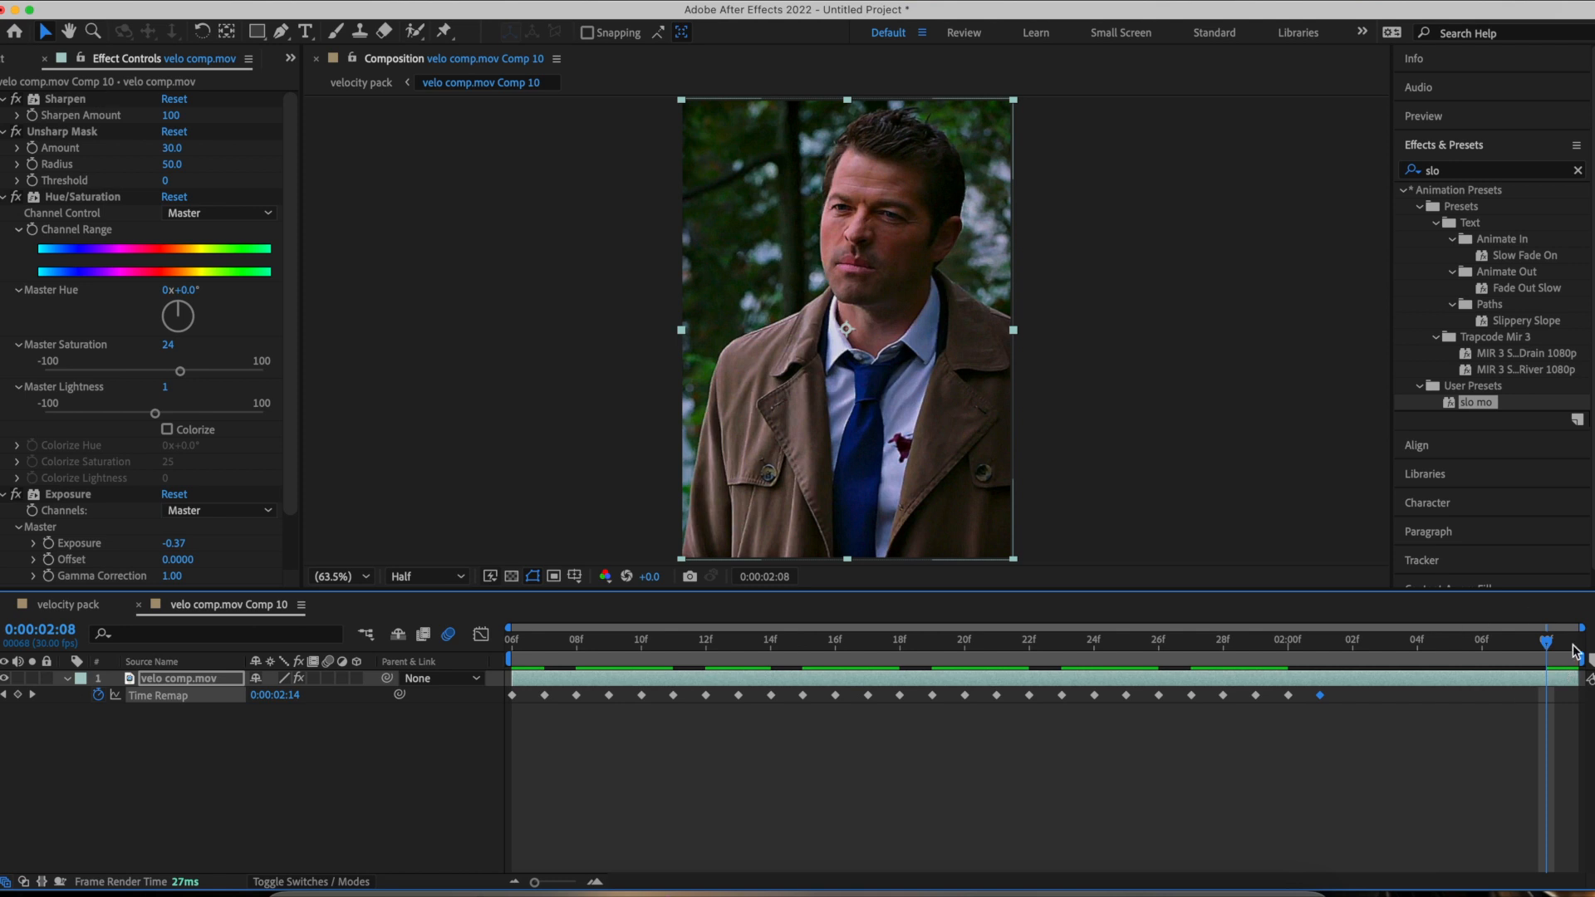
Close the velo comp.mov Comp 10 precomposition and preview the clip in velocity pack from shortly before it starts
{"action": "left_click", "coordinate": [139, 604]}
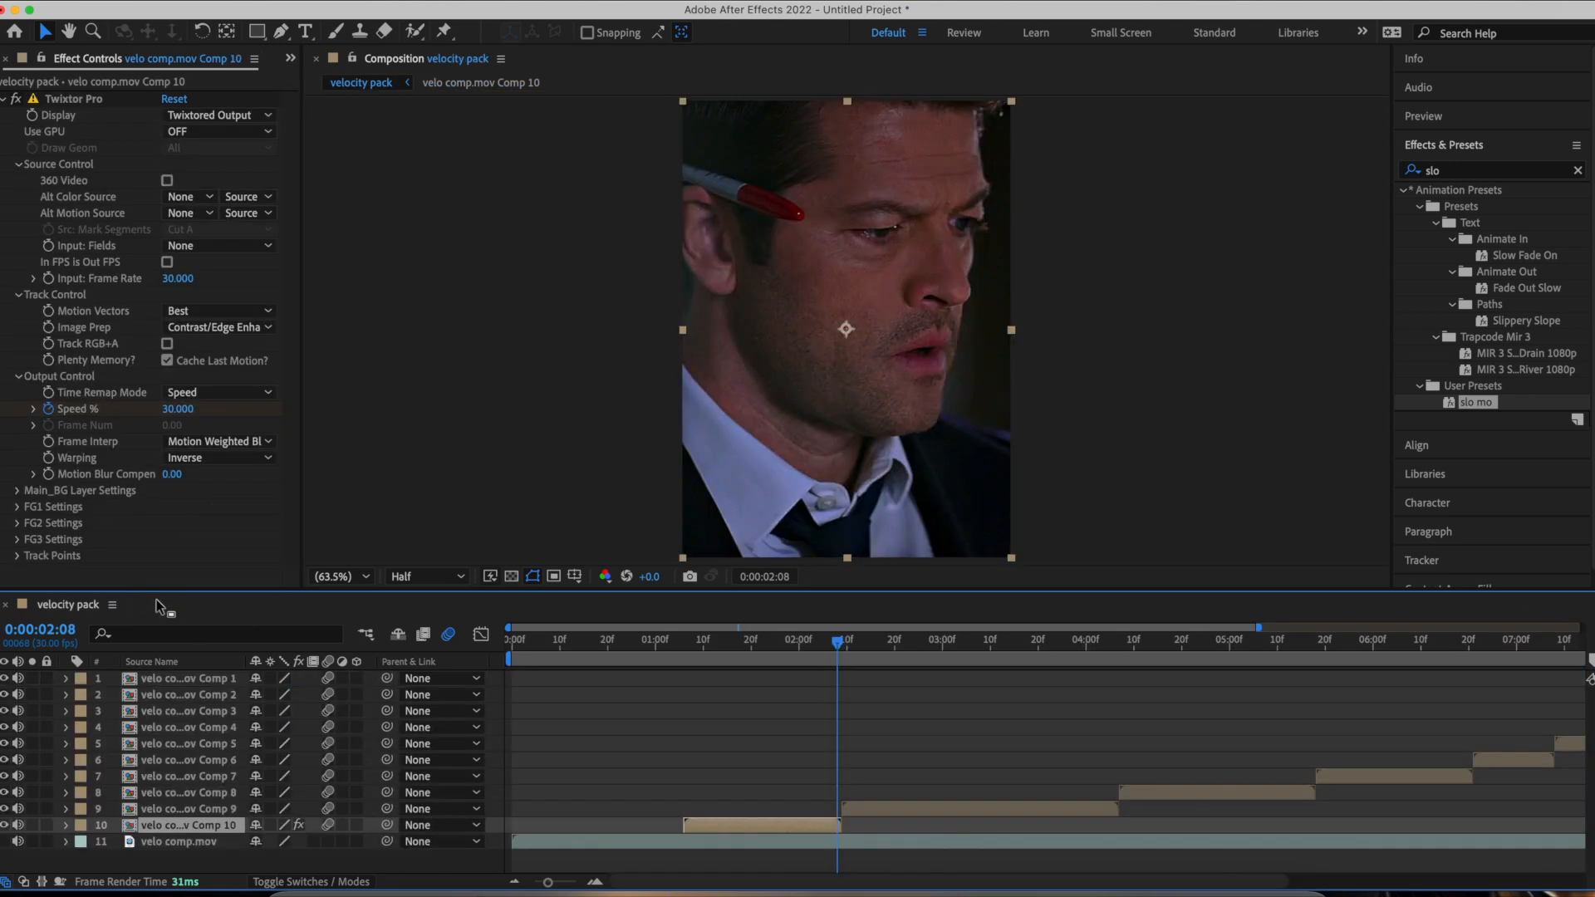
{"action": "left_click_drag", "start_coordinate": [837, 650], "coordinate": [617, 658]}
{"action": "key", "text": "space"}
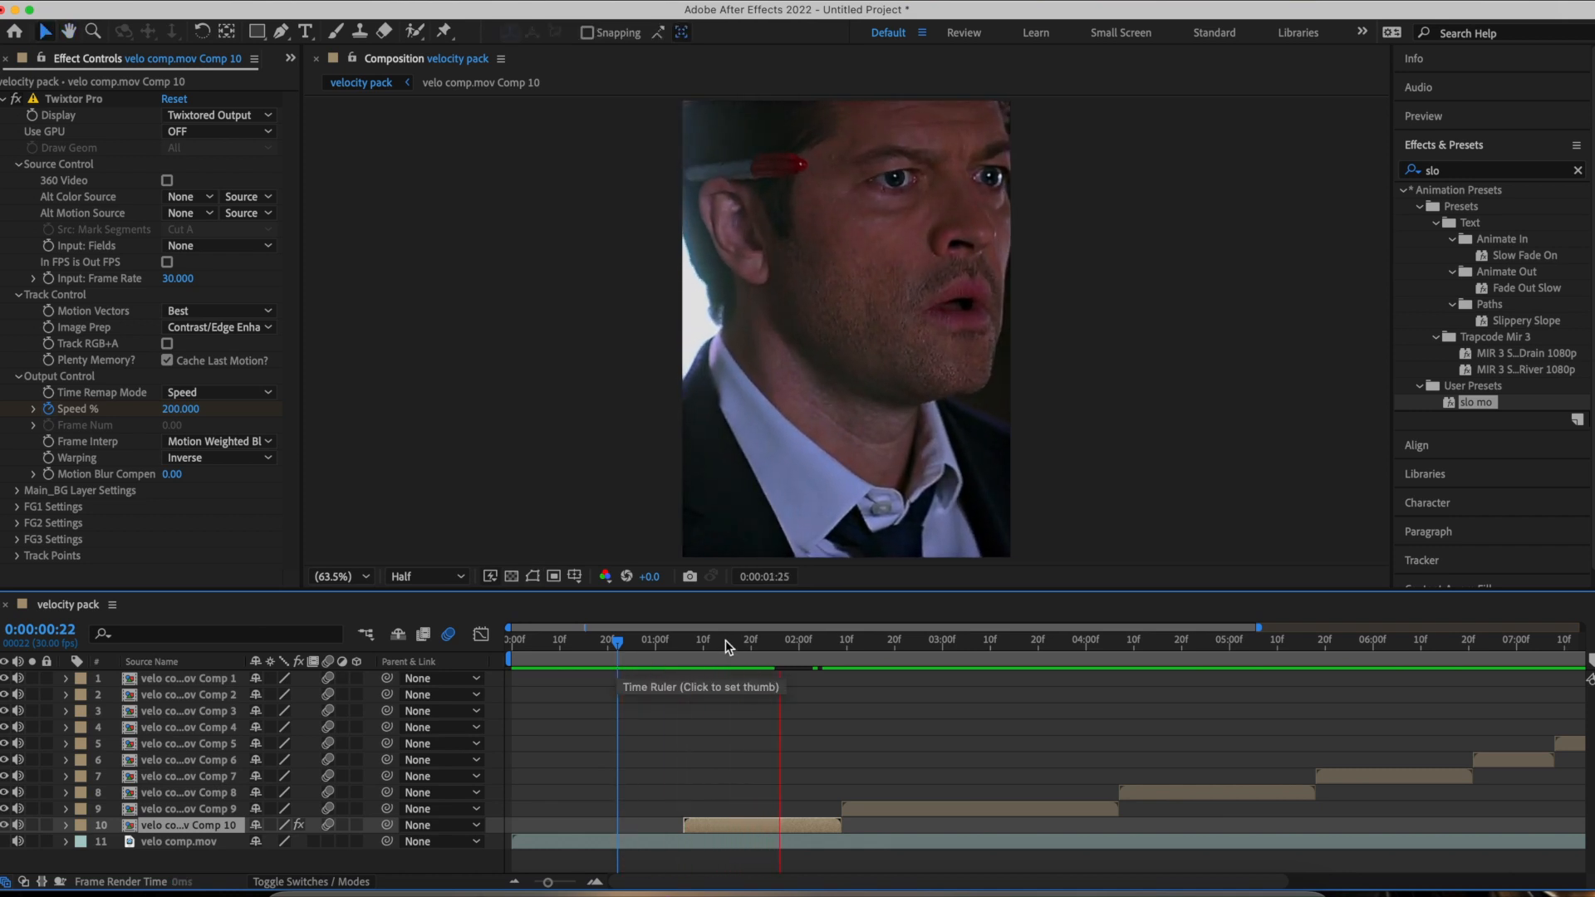
{"action": "left_click", "coordinate": [665, 647]}
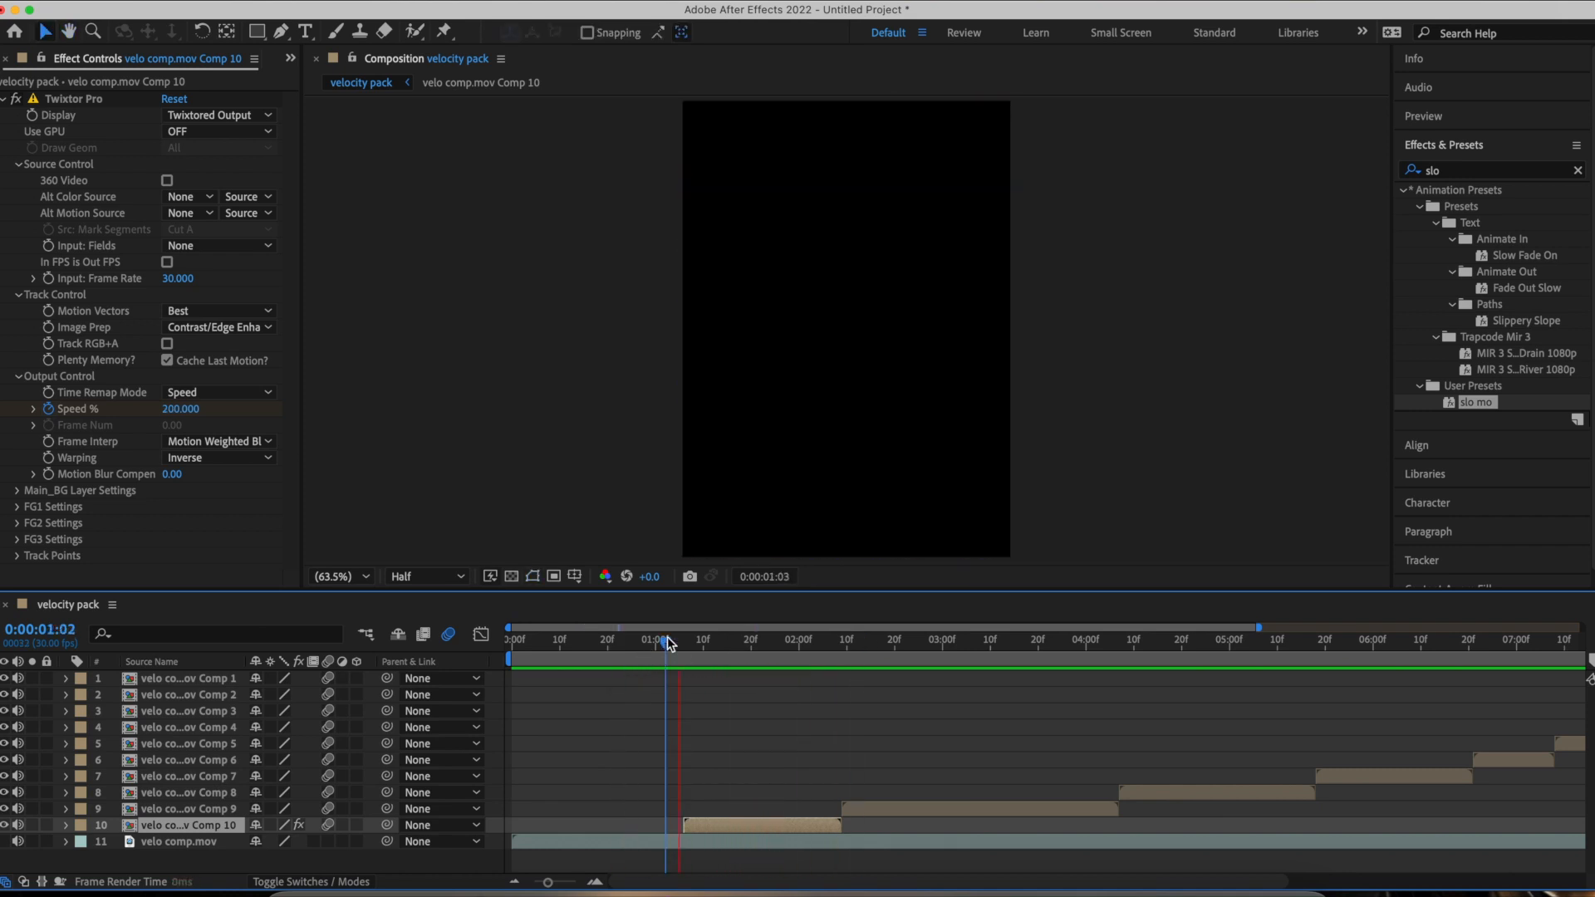
{"action": "left_click", "coordinate": [672, 651]}
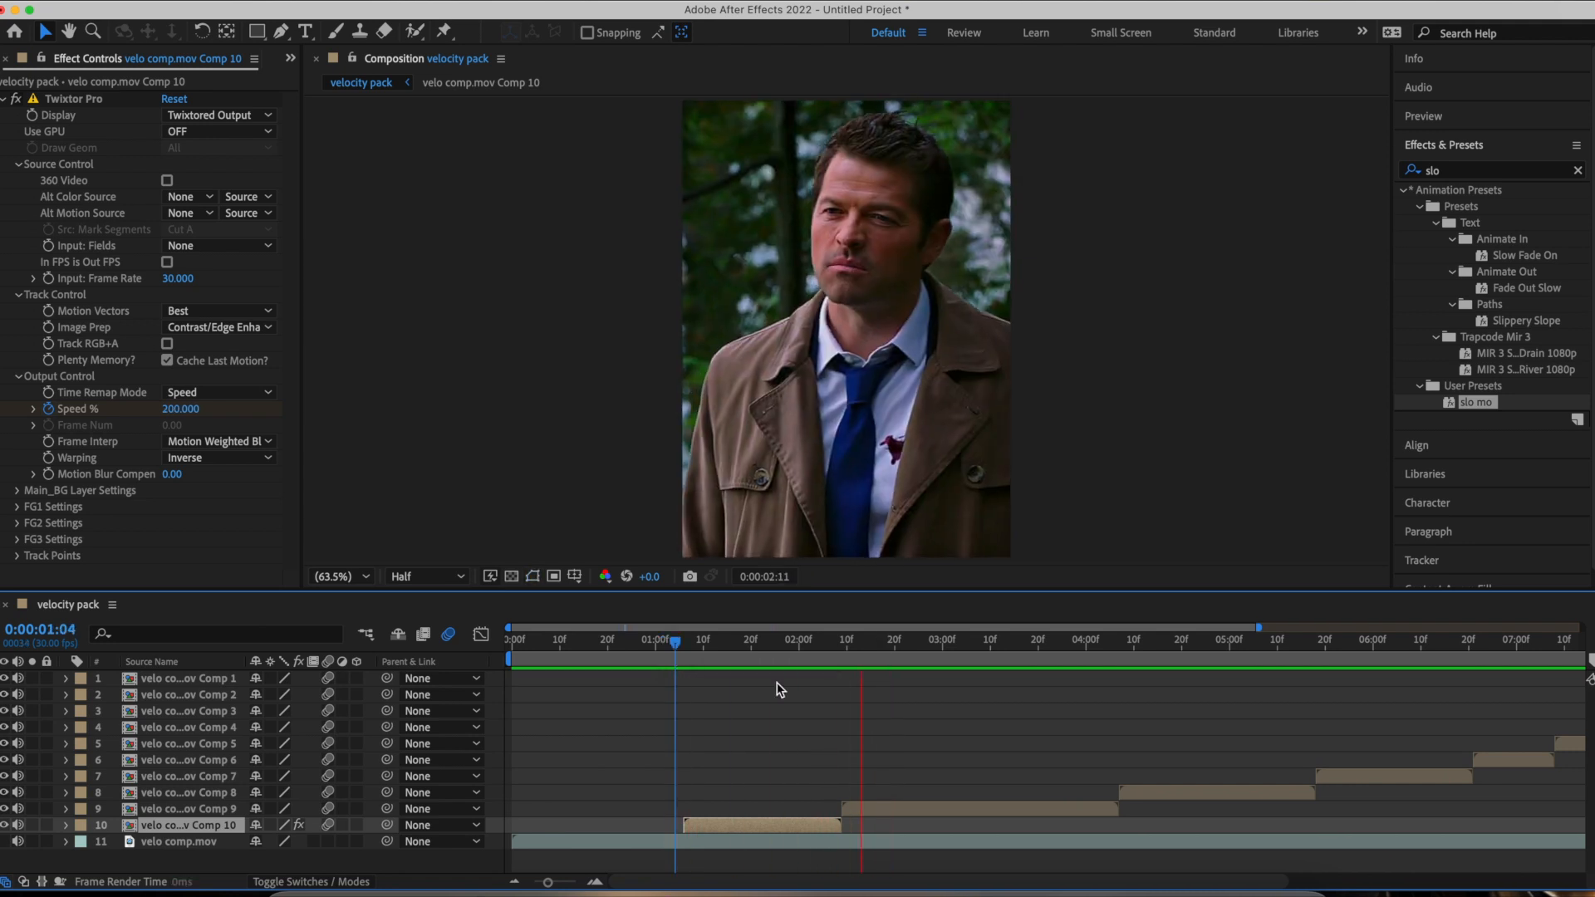
Select velo comp.mov Comp 9 at its start, 0:00:02:09, and check its Twixtor Pro Speed % keyframes
{"action": "left_click", "coordinate": [839, 655]}
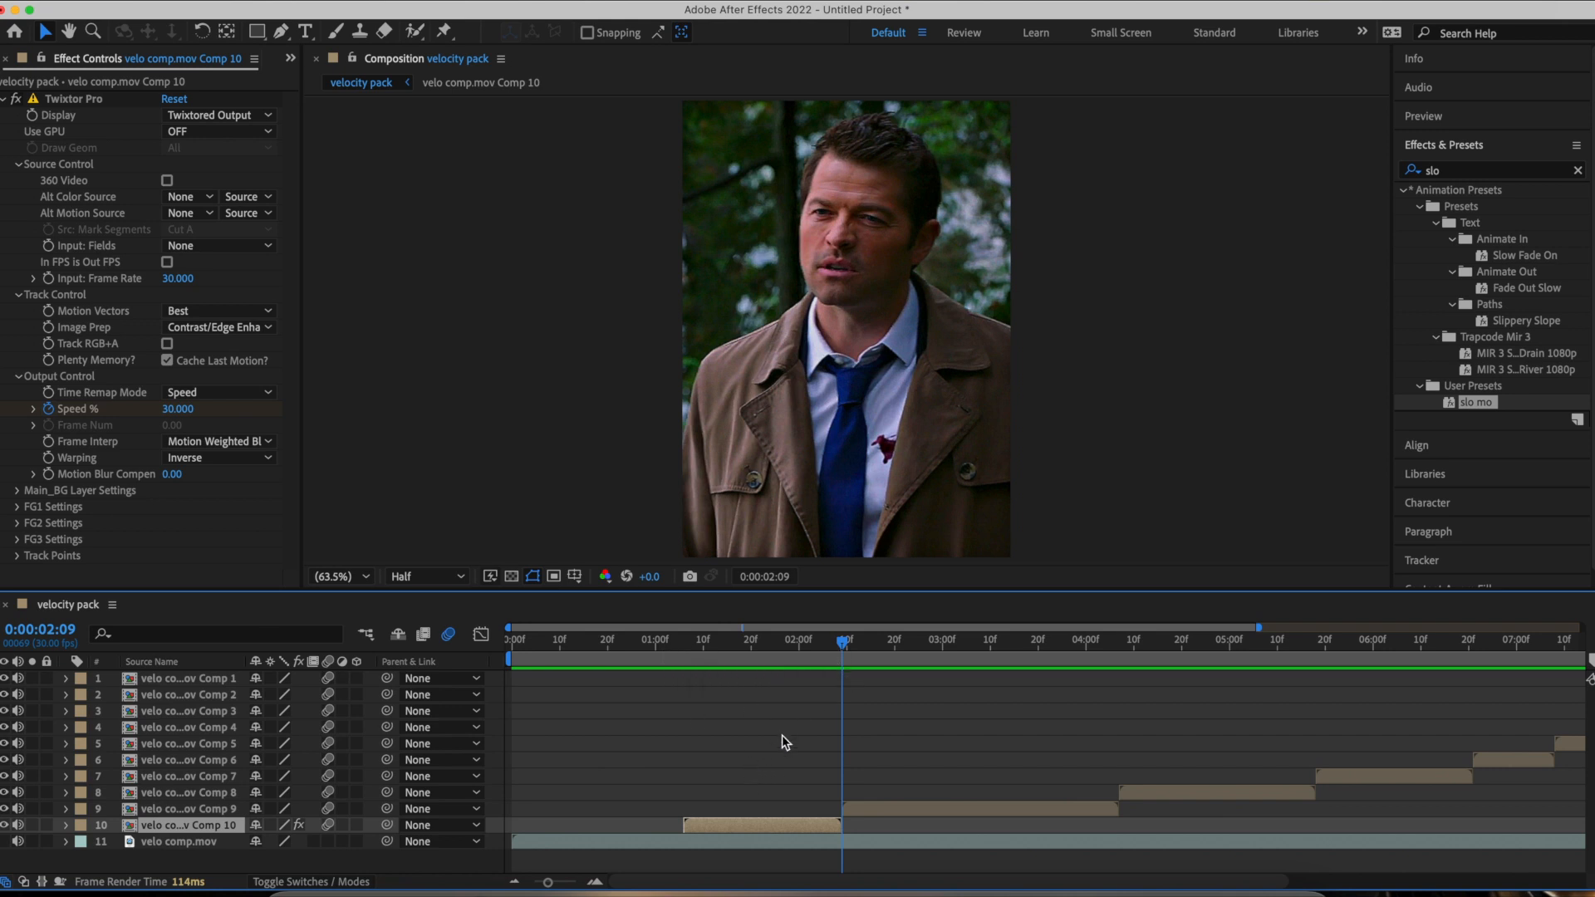
{"action": "left_click", "coordinate": [874, 808]}
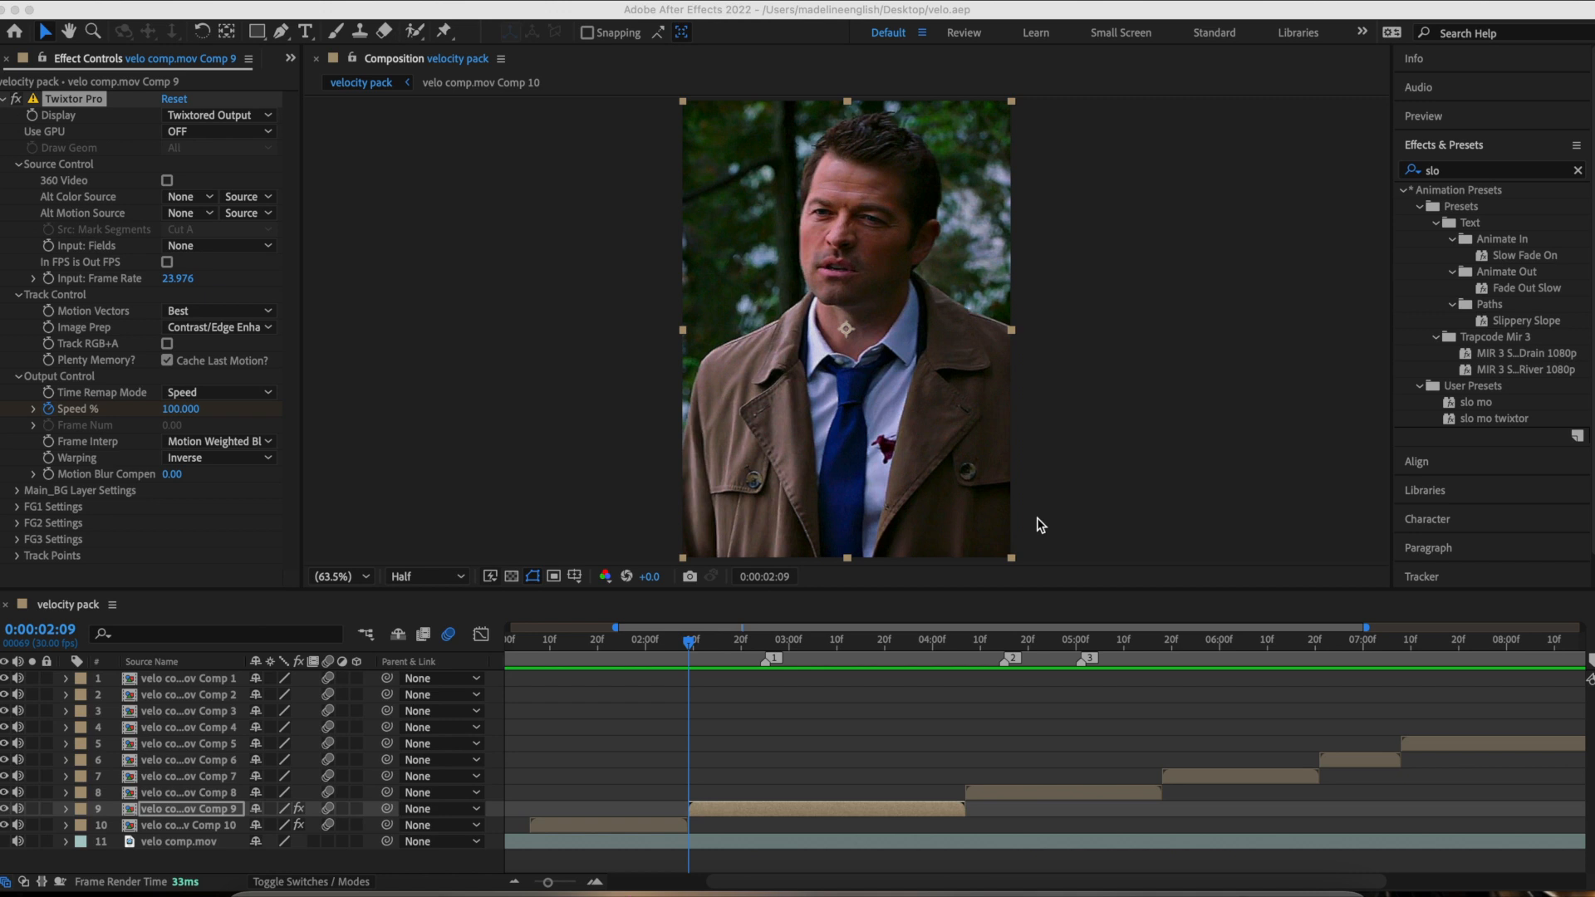
{"action": "left_click", "coordinate": [703, 812]}
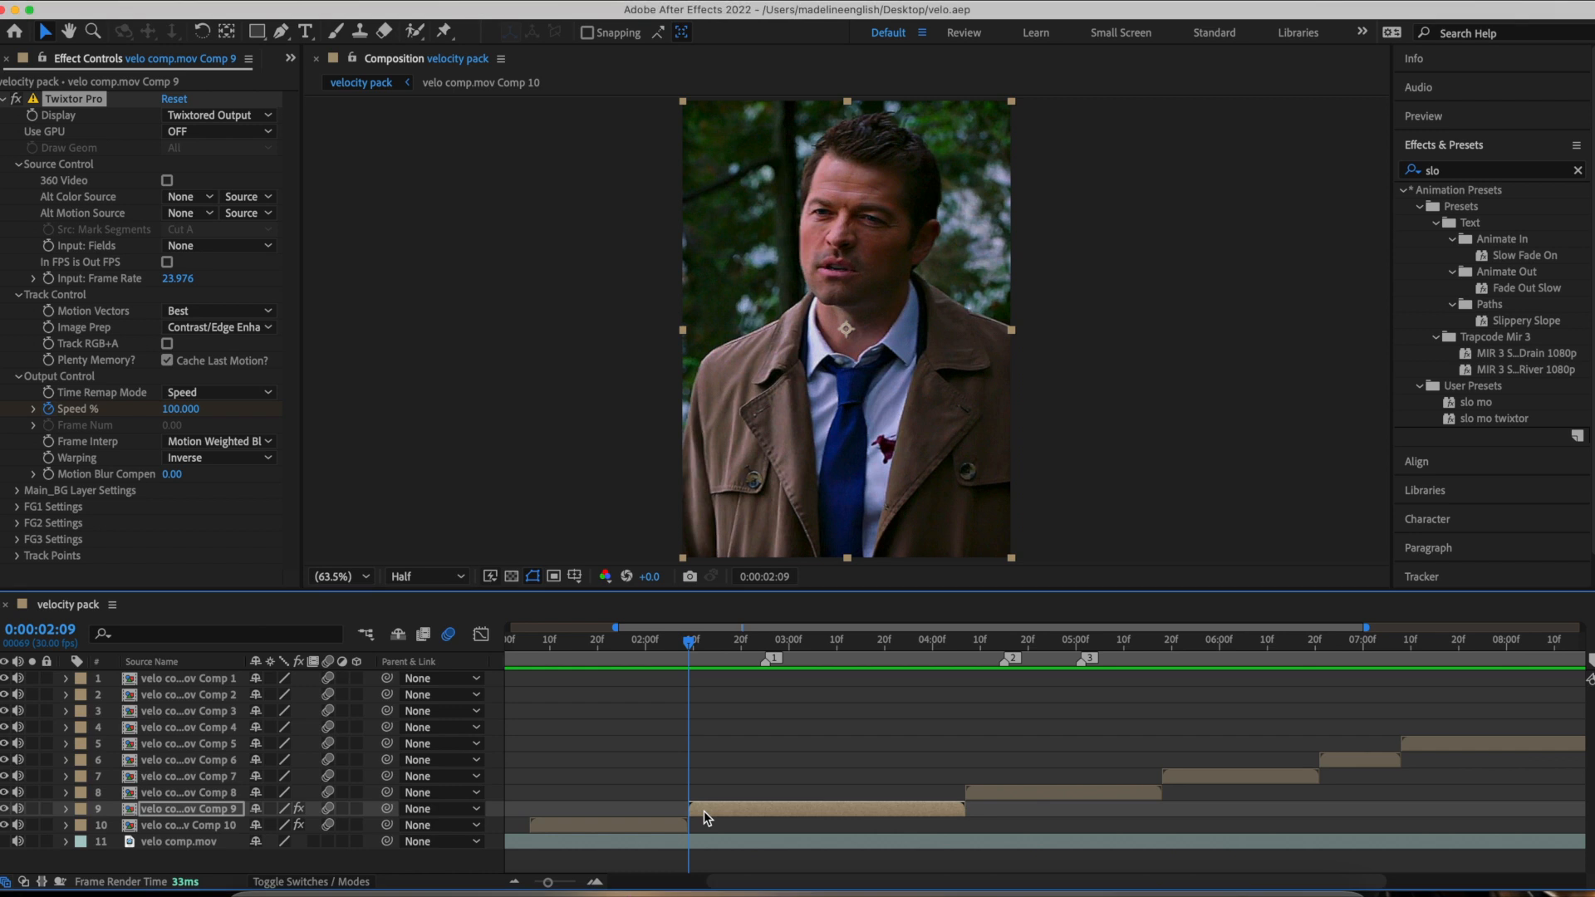
{"action": "key", "text": "u"}
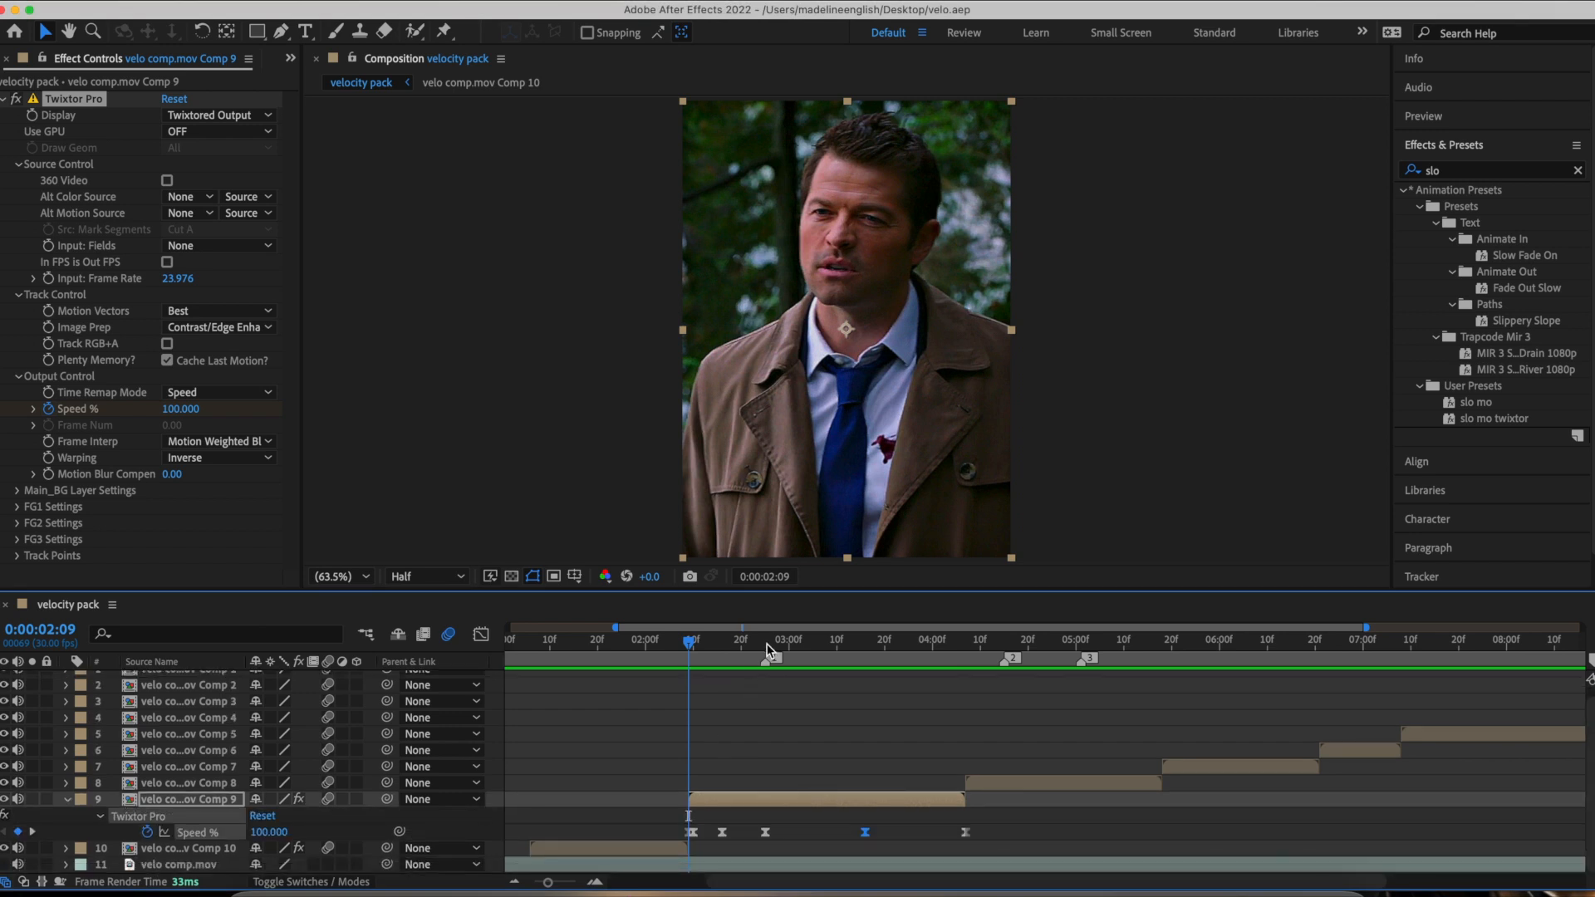
{"action": "key", "text": "u"}
Apply the slo mo twixtor preset to velo comp.mov Comp 8 at 0:00:04:07 and check its Speed % keyframes
{"action": "left_click", "coordinate": [971, 652]}
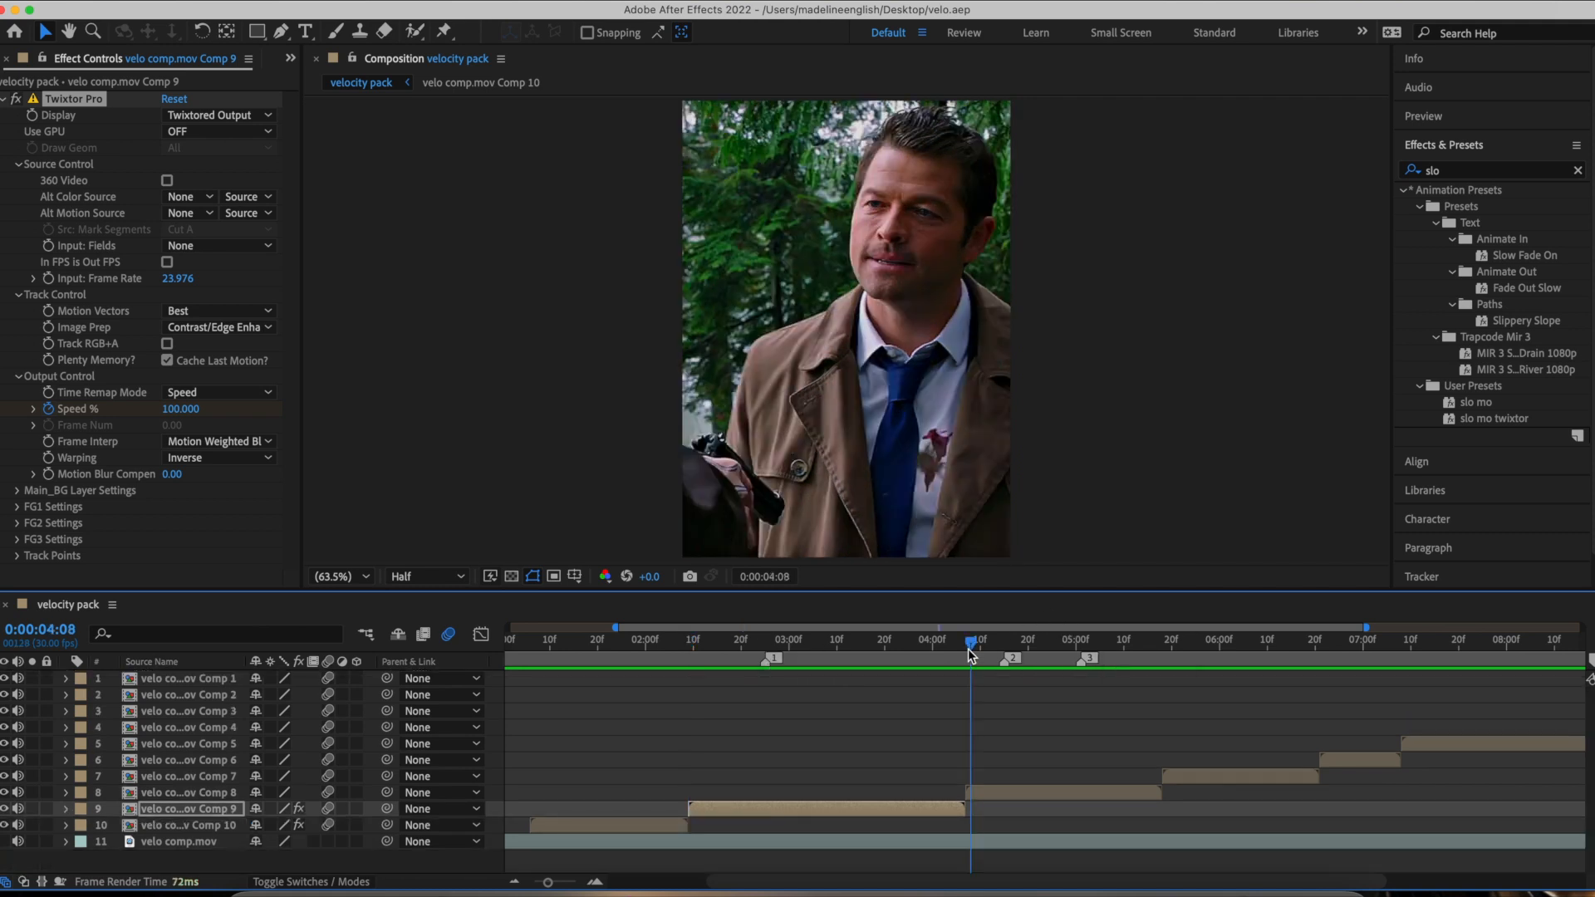
{"action": "left_click_drag", "start_coordinate": [971, 652], "coordinate": [967, 653]}
{"action": "left_click", "coordinate": [993, 791]}
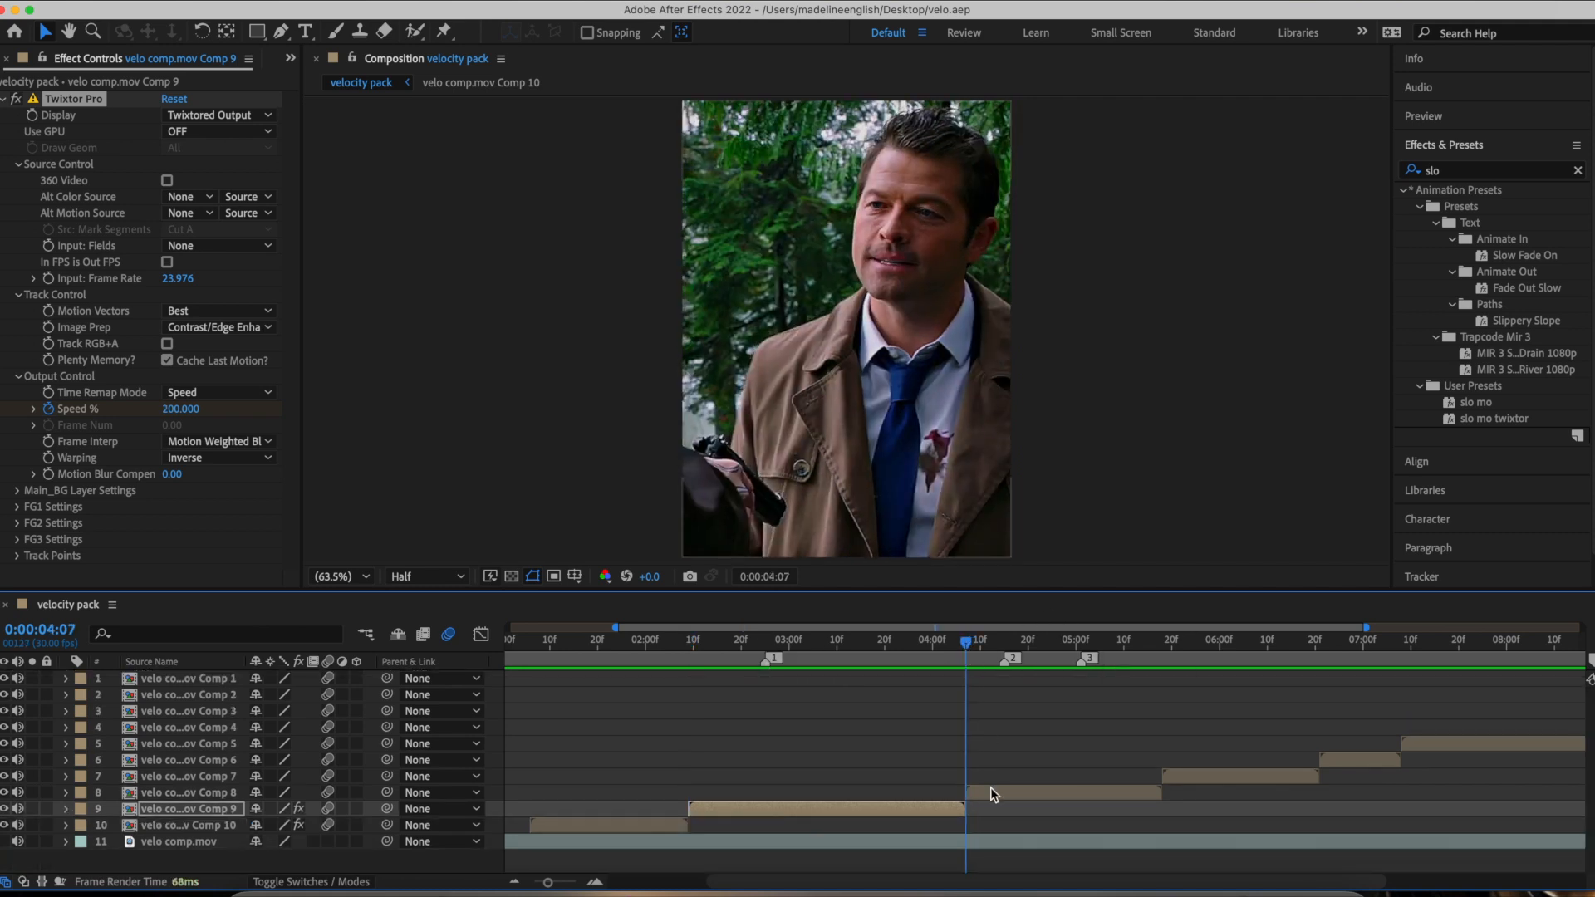
{"action": "double_click", "coordinate": [1497, 420]}
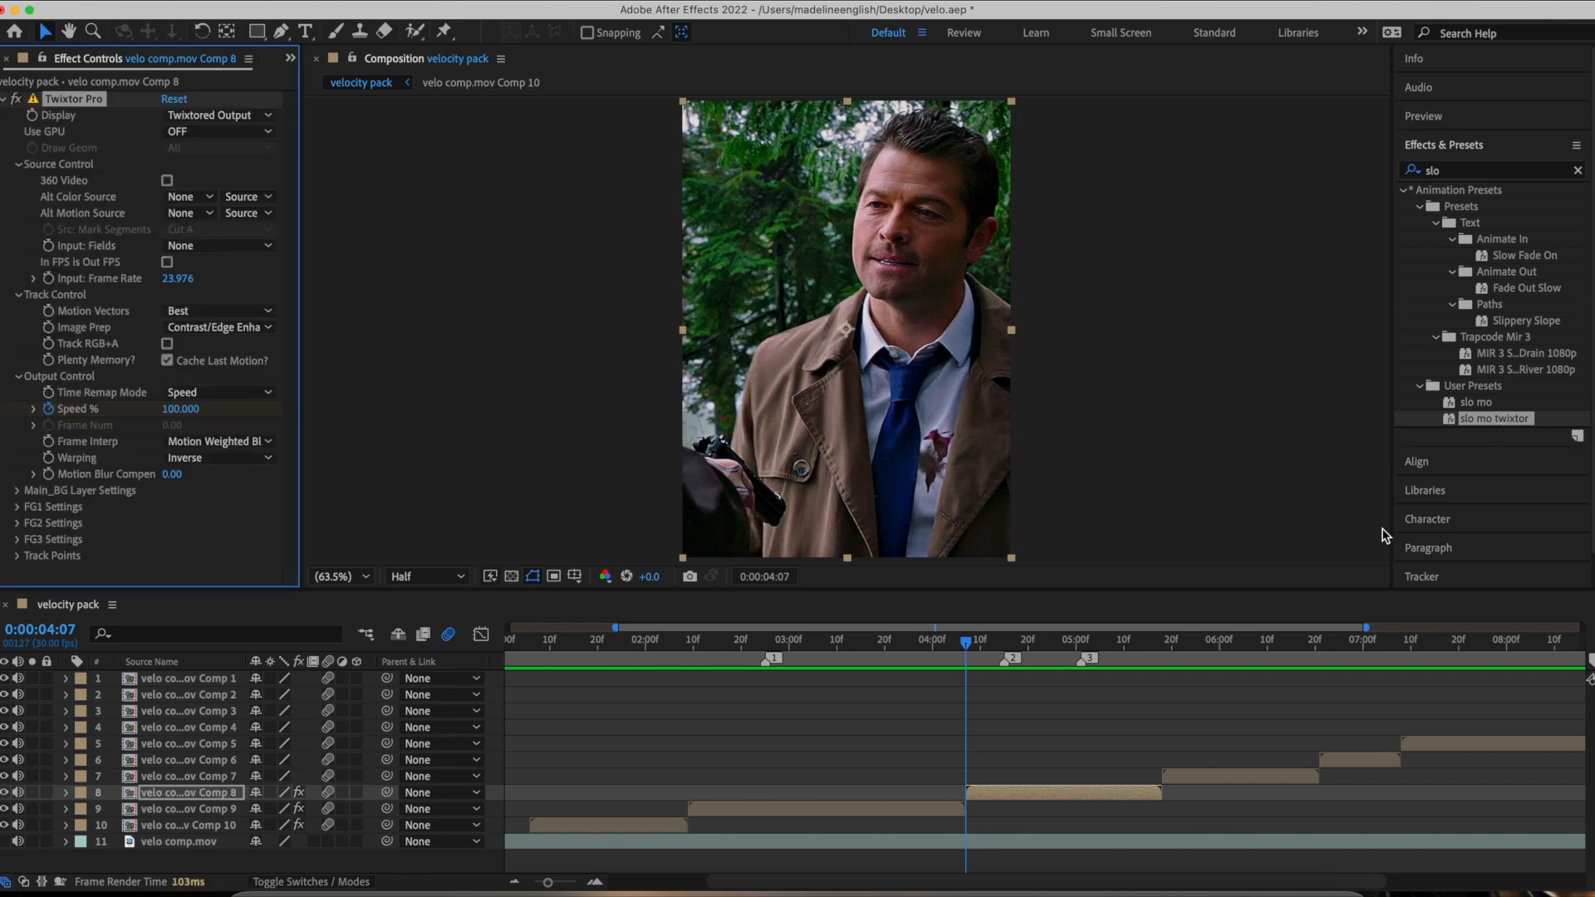
{"action": "key", "text": "u"}
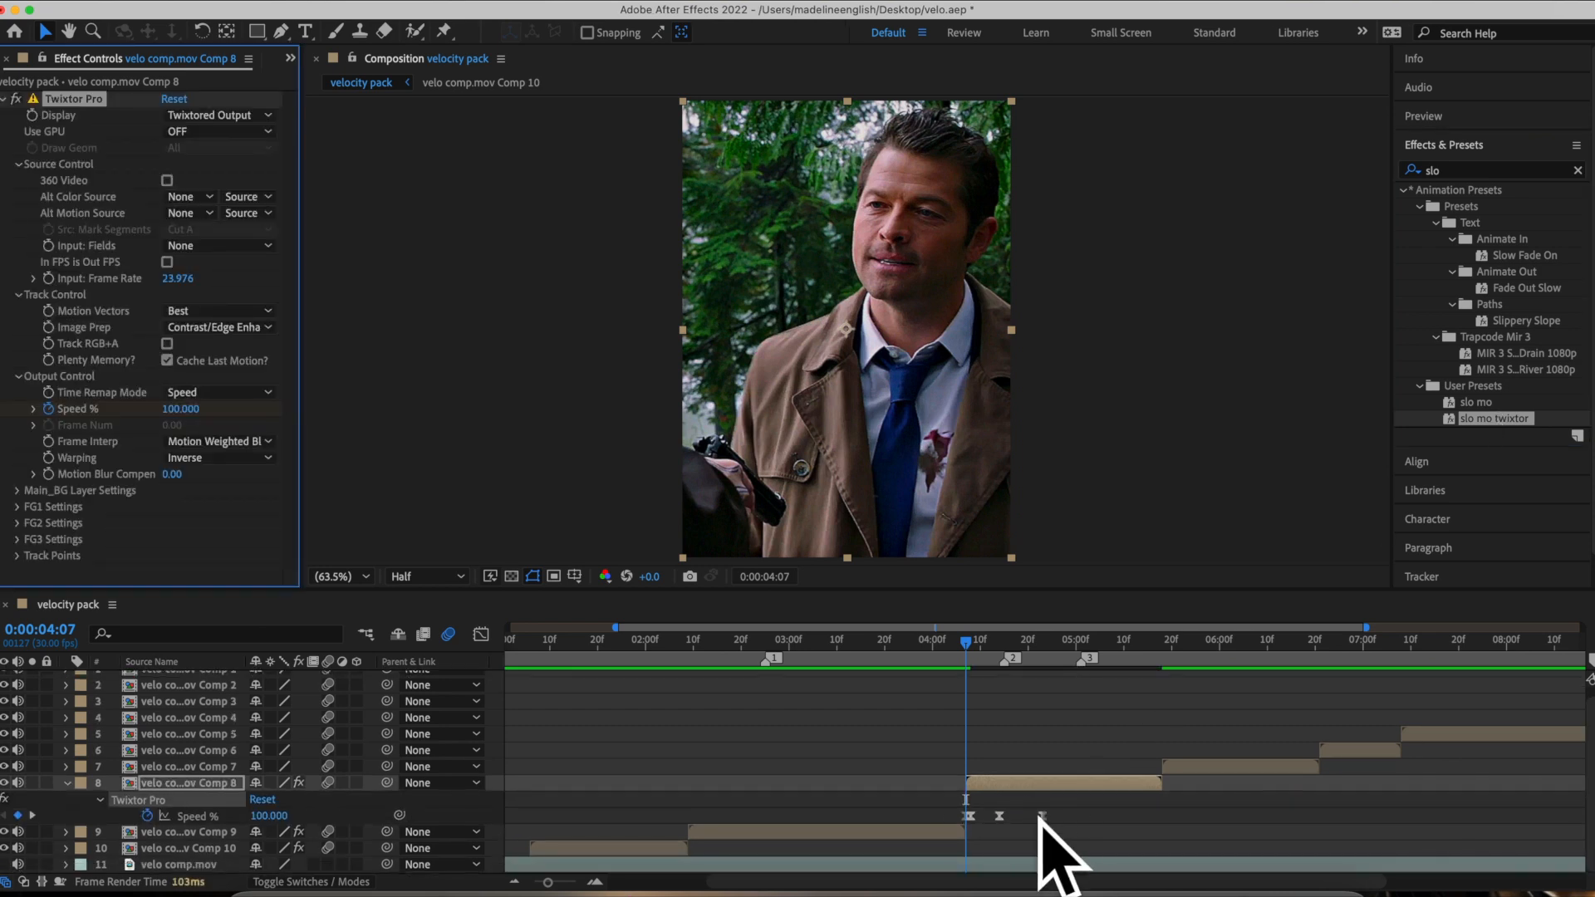
{"action": "key", "text": "u"}
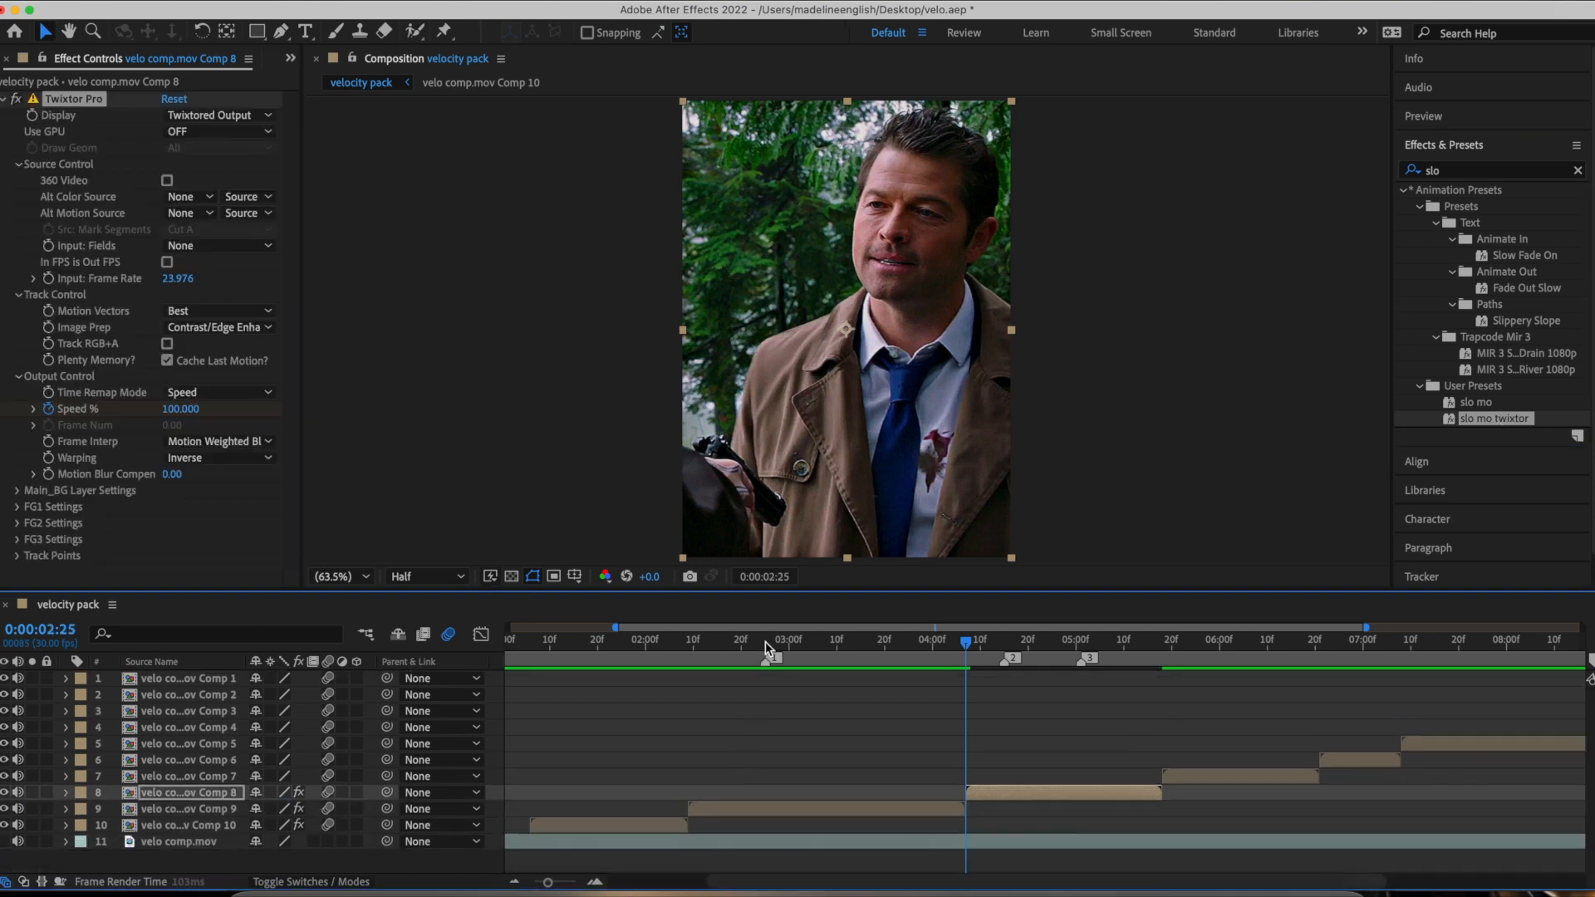
Select velo comp.mov Comp 9 and examine its Speed % keyframes against timeline marker 1 at 0:00:02:25
{"action": "left_click", "coordinate": [764, 647]}
{"action": "left_click", "coordinate": [759, 809]}
{"action": "key", "text": "u"}
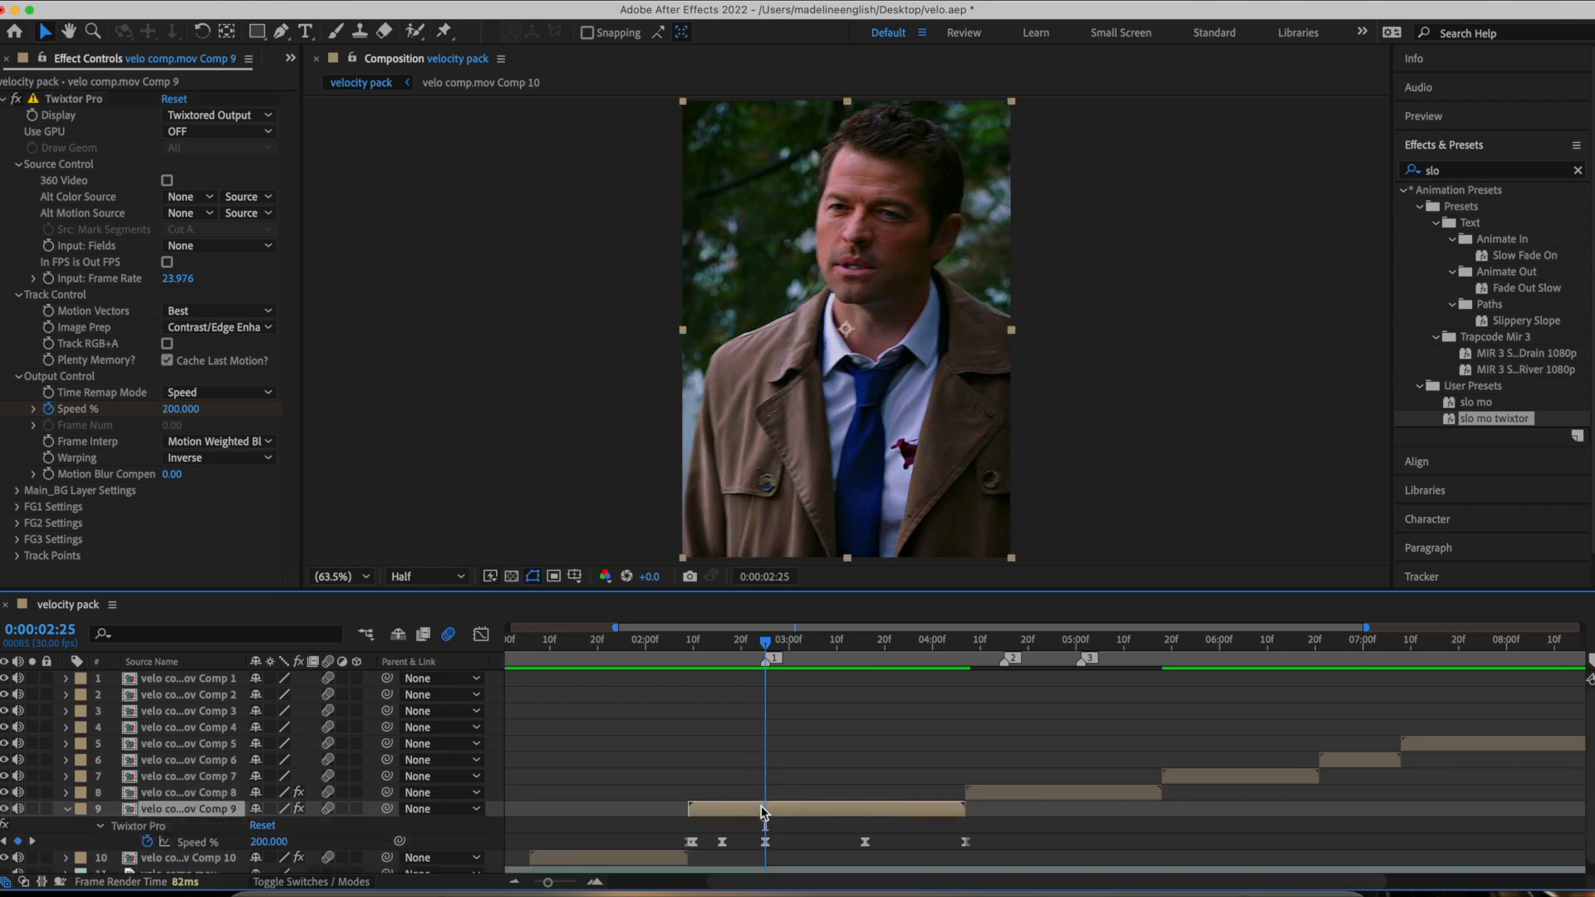
{"action": "left_click", "coordinate": [763, 833]}
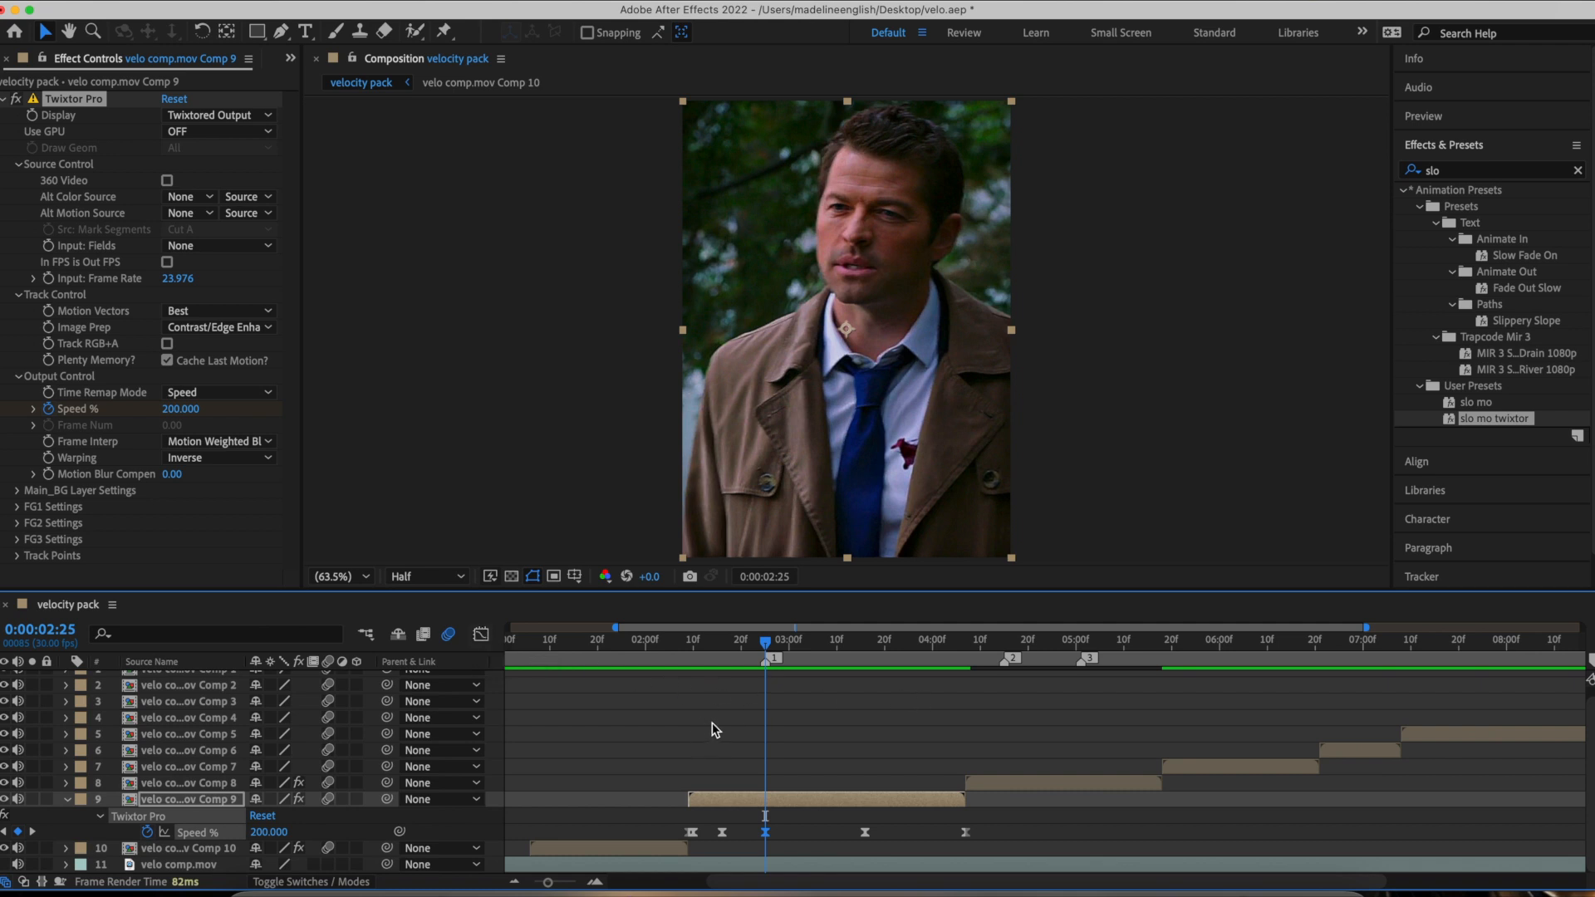
{"action": "key", "text": "u"}
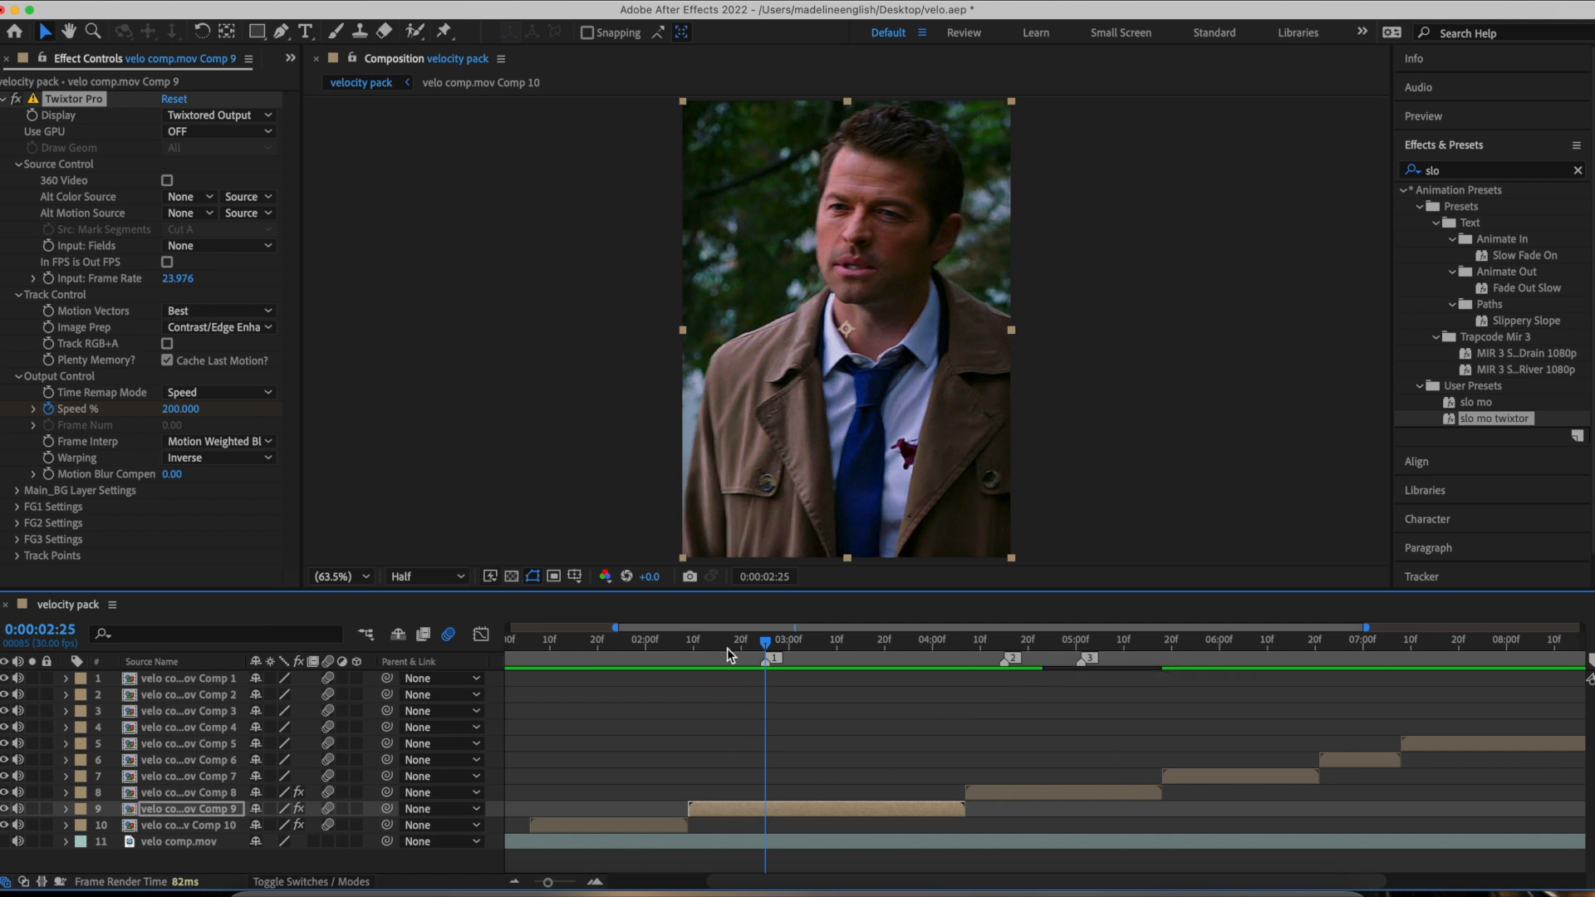
{"action": "key", "text": "u"}
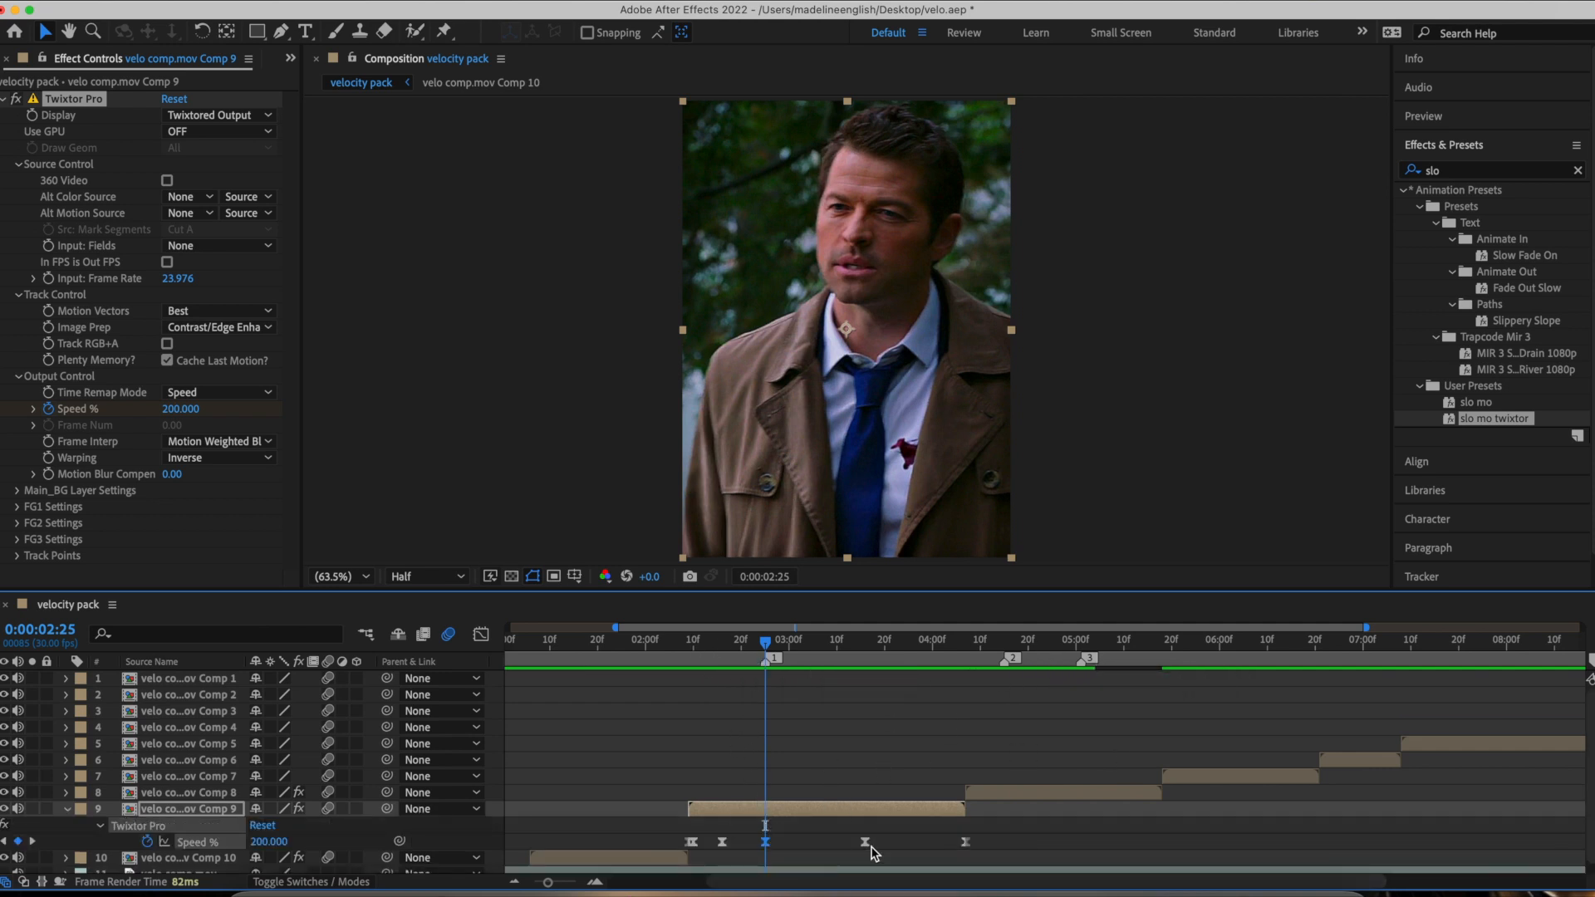
{"action": "key", "text": "u"}
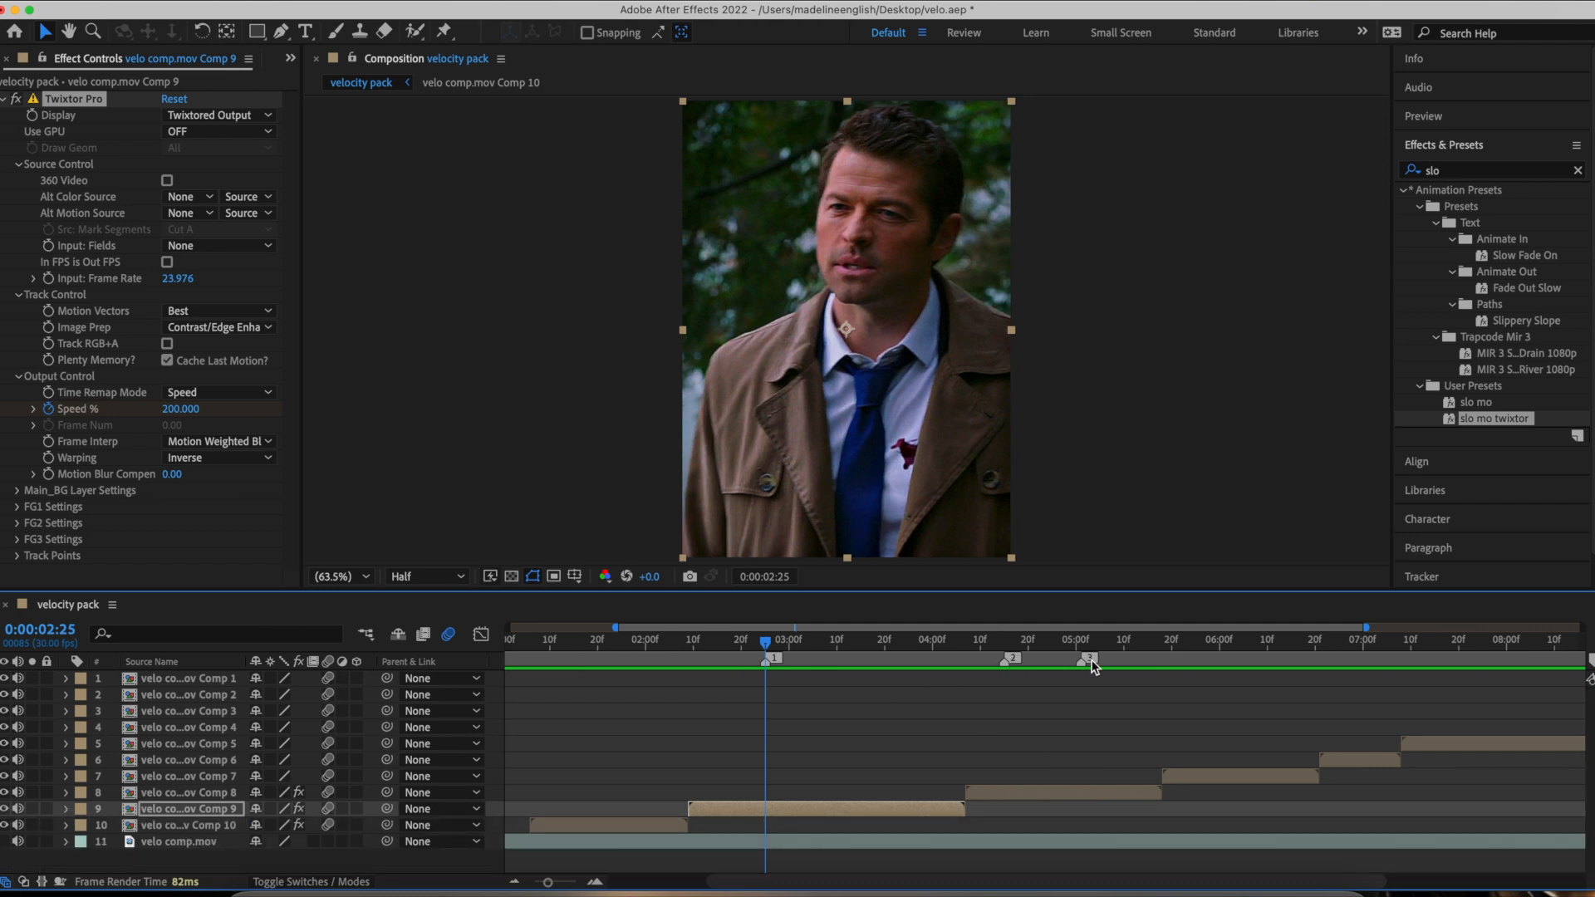
{"action": "key", "text": "u"}
{"action": "scroll", "coordinate": [761, 841], "scroll_direction": "down", "scroll_amount": 1}
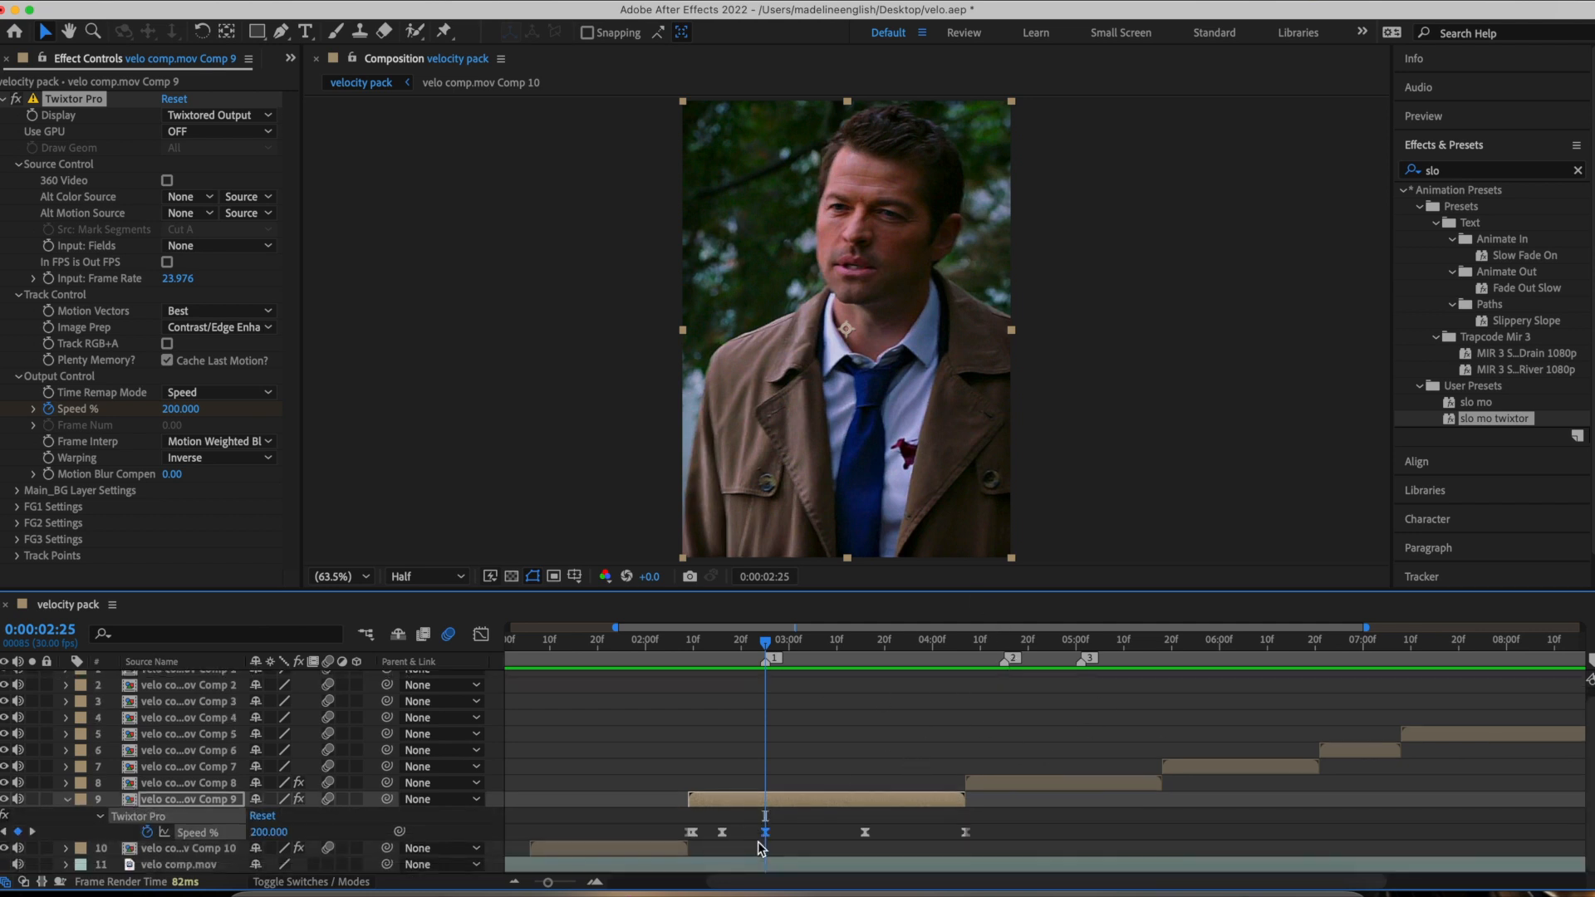
Scrub Comp 9 from 0:00:02:10 to marker 1 and select the two Speed % keyframes ending at 0:00:02:25
{"action": "mouse_move", "coordinate": [769, 841]}
{"action": "left_click", "coordinate": [698, 648]}
{"action": "mouse_move", "coordinate": [698, 655]}
{"action": "left_mouse_down"}
{"action": "mouse_move", "coordinate": [681, 663]}
{"action": "mouse_move", "coordinate": [695, 663]}
{"action": "left_mouse_up"}
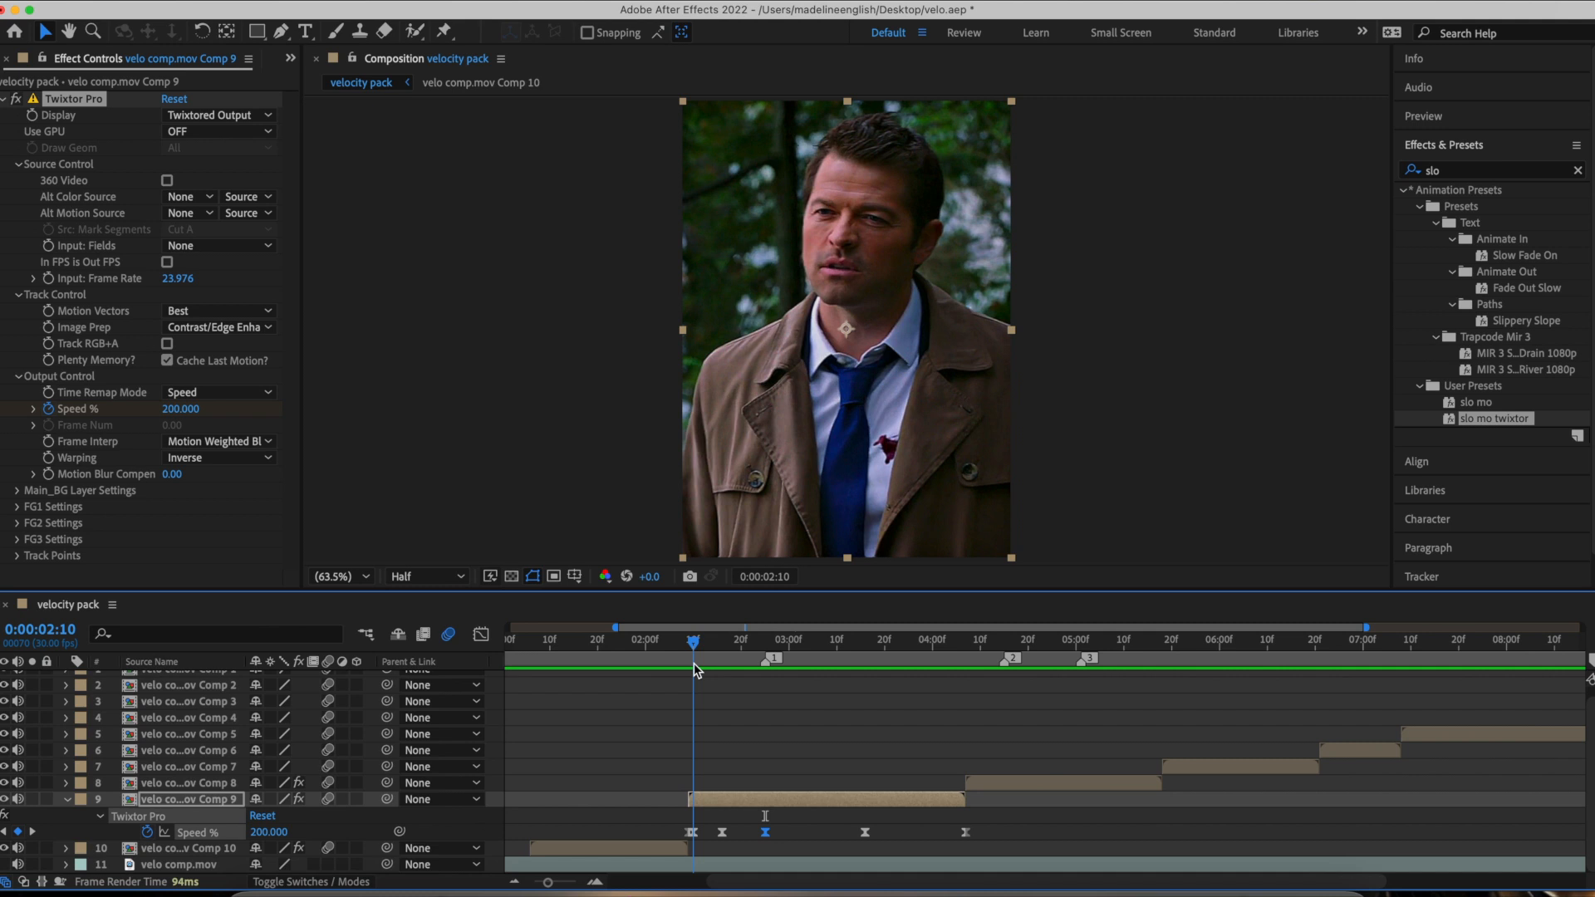
{"action": "left_click_drag", "start_coordinate": [694, 663], "coordinate": [765, 675]}
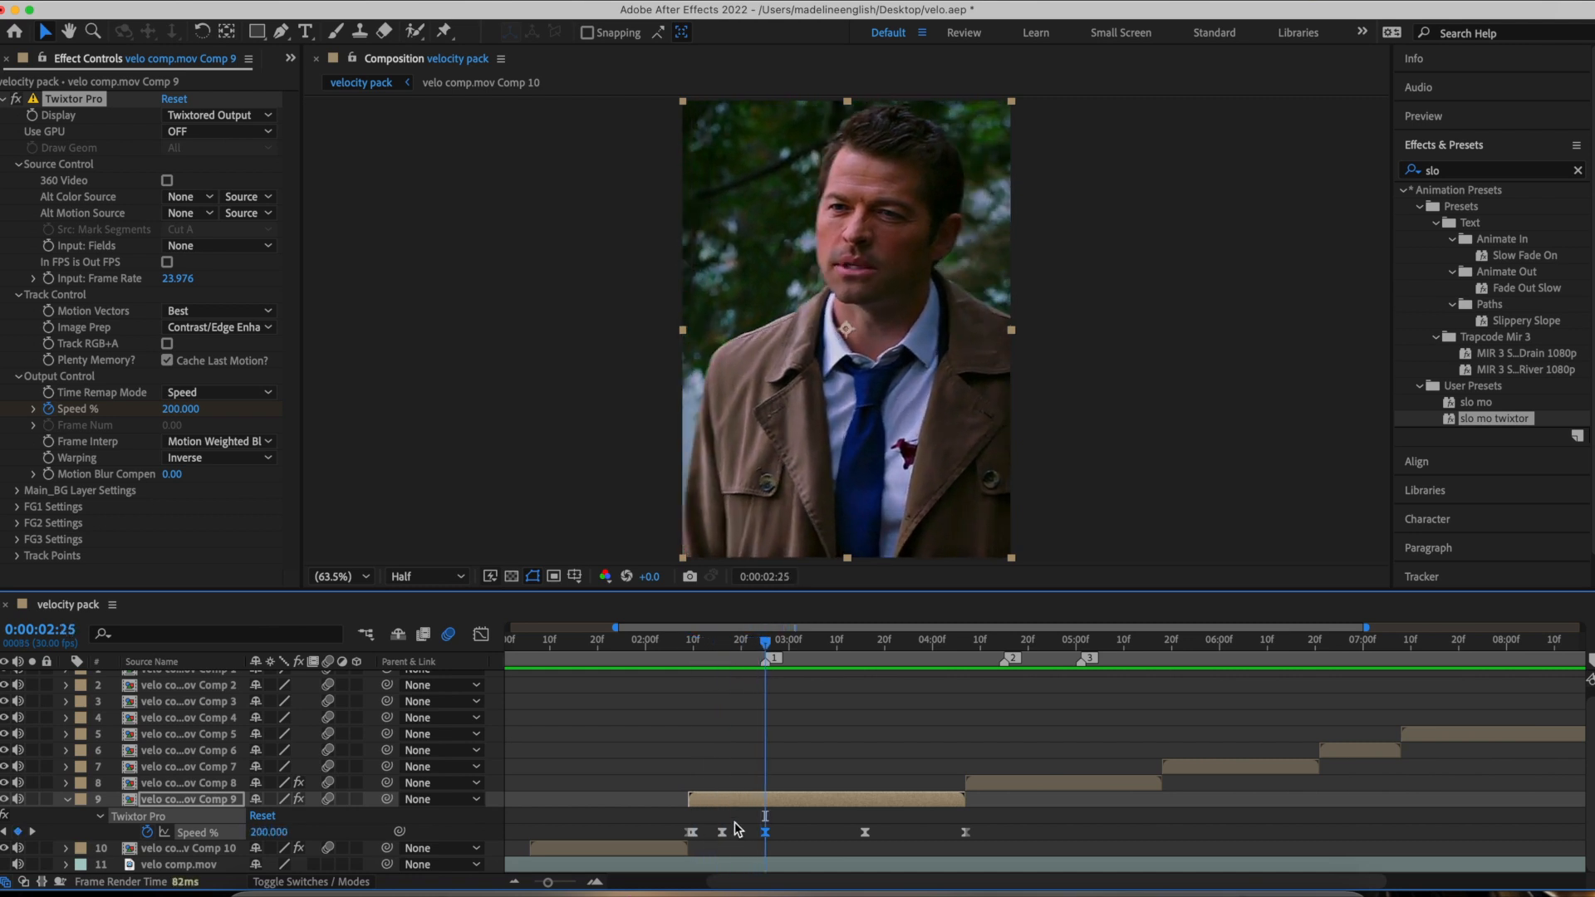
{"action": "left_click_drag", "start_coordinate": [712, 819], "coordinate": [783, 847]}
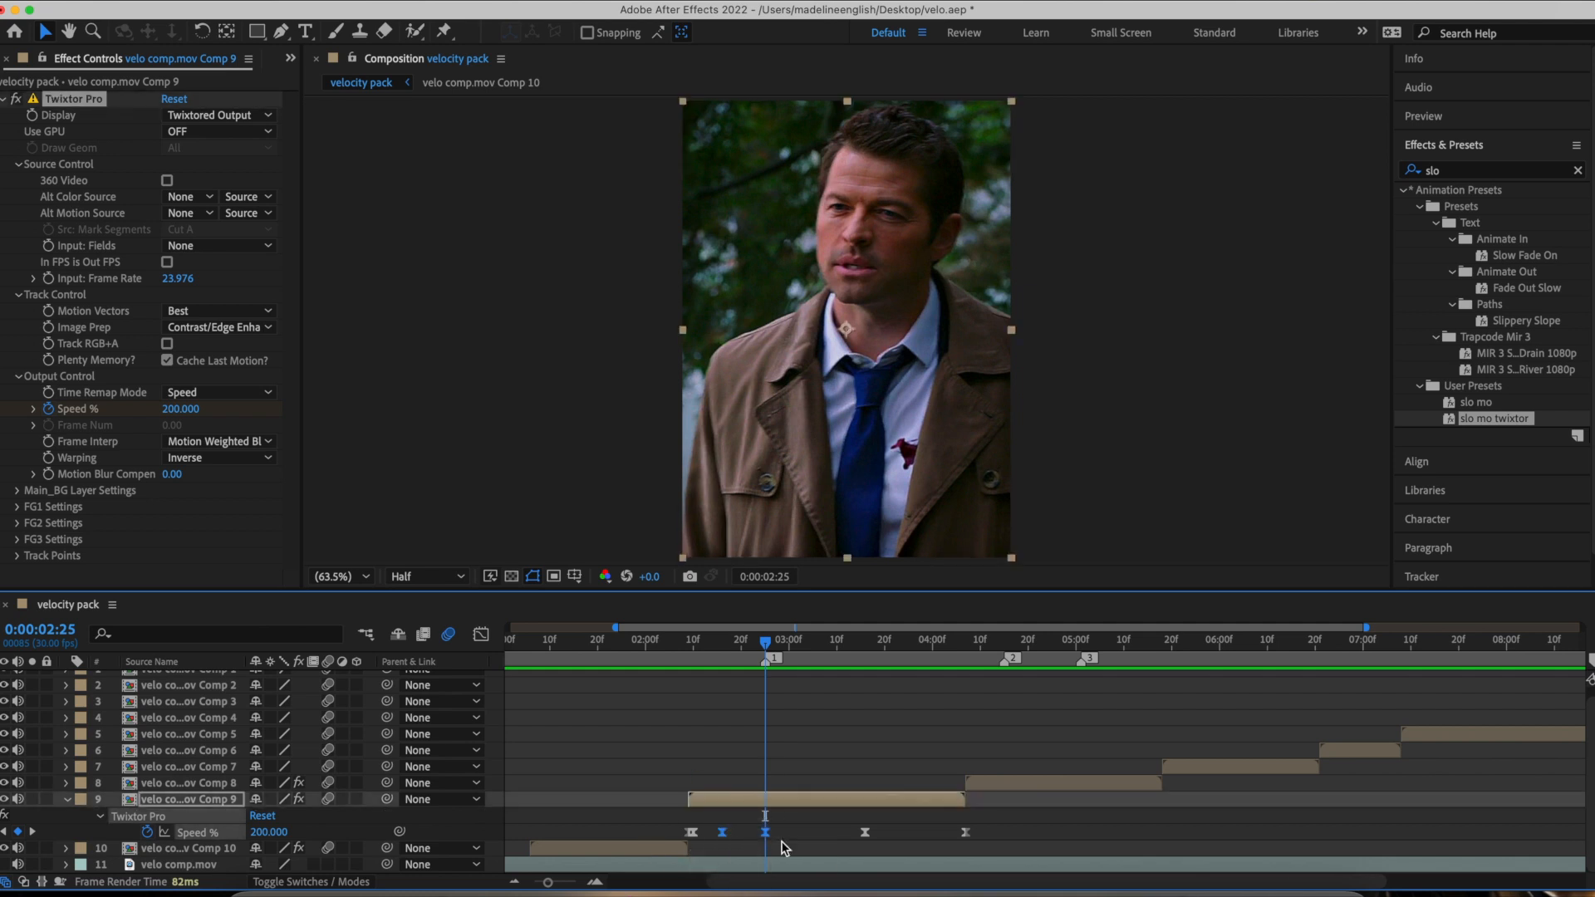
Select Comp 9's Speed % keyframe at 0:00:03:16 and show the Speed % curve in the Graph Editor
{"action": "left_click", "coordinate": [863, 646]}
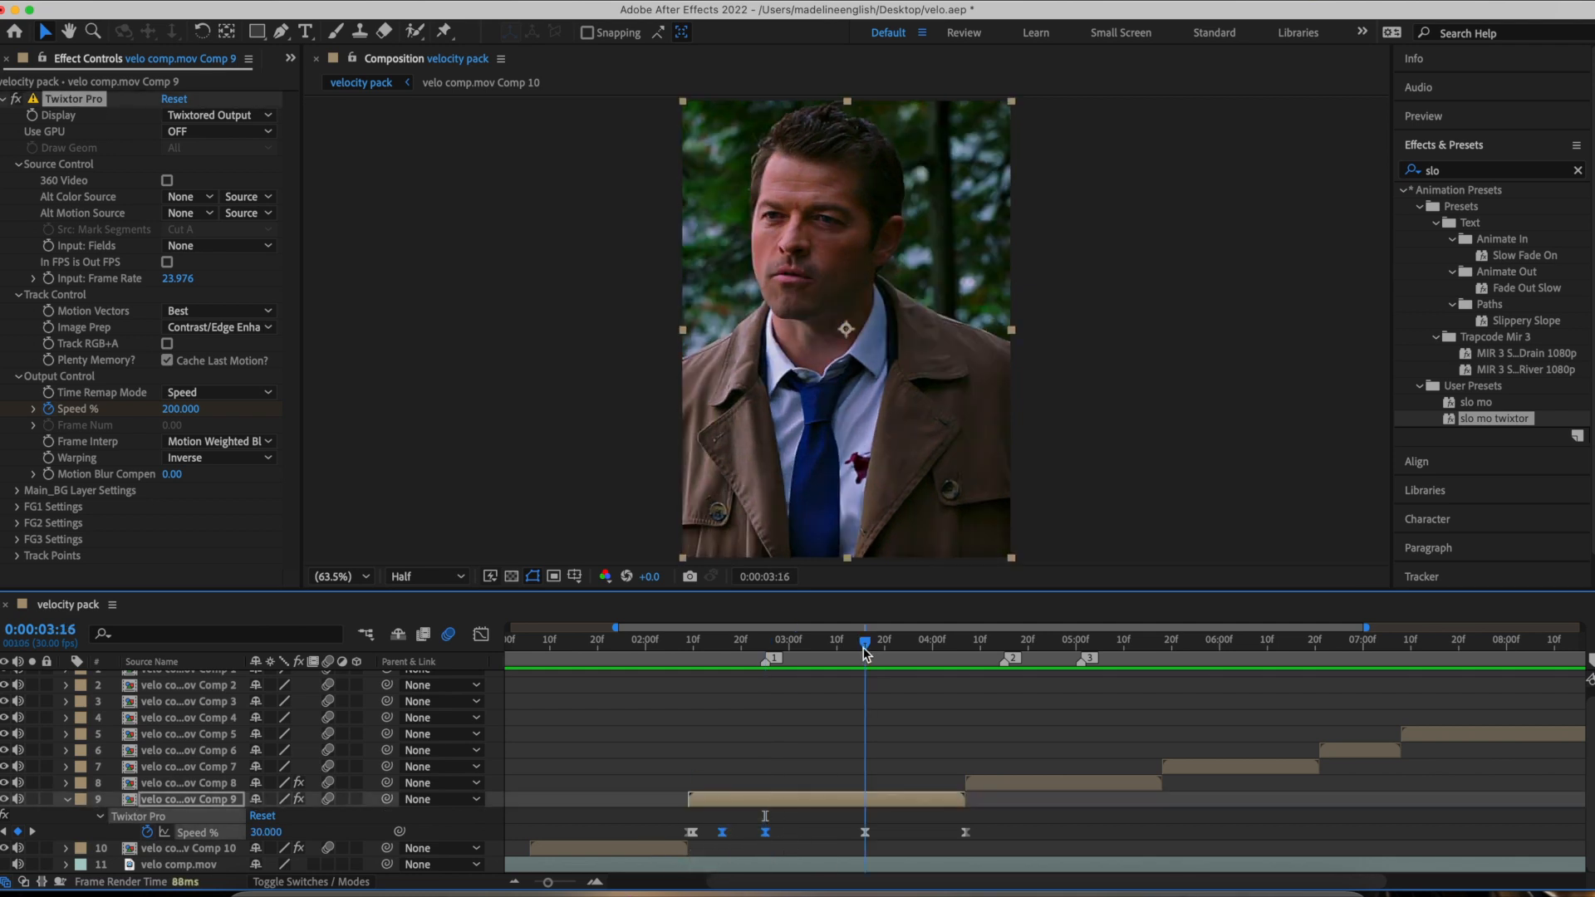
{"action": "left_click", "coordinate": [865, 833]}
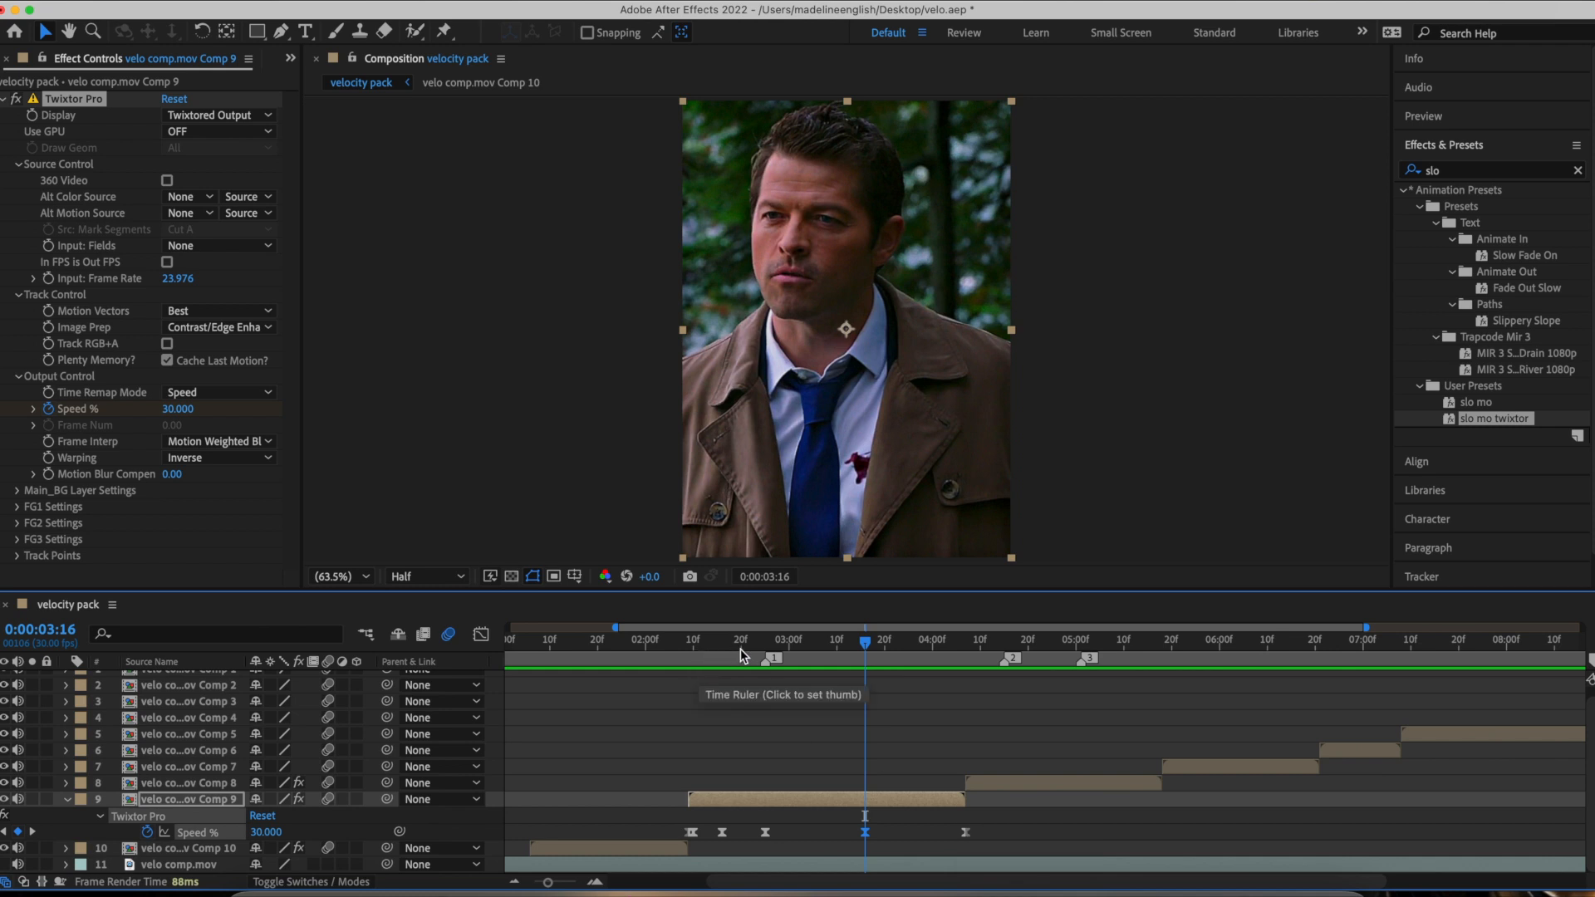
{"action": "left_click", "coordinate": [481, 635]}
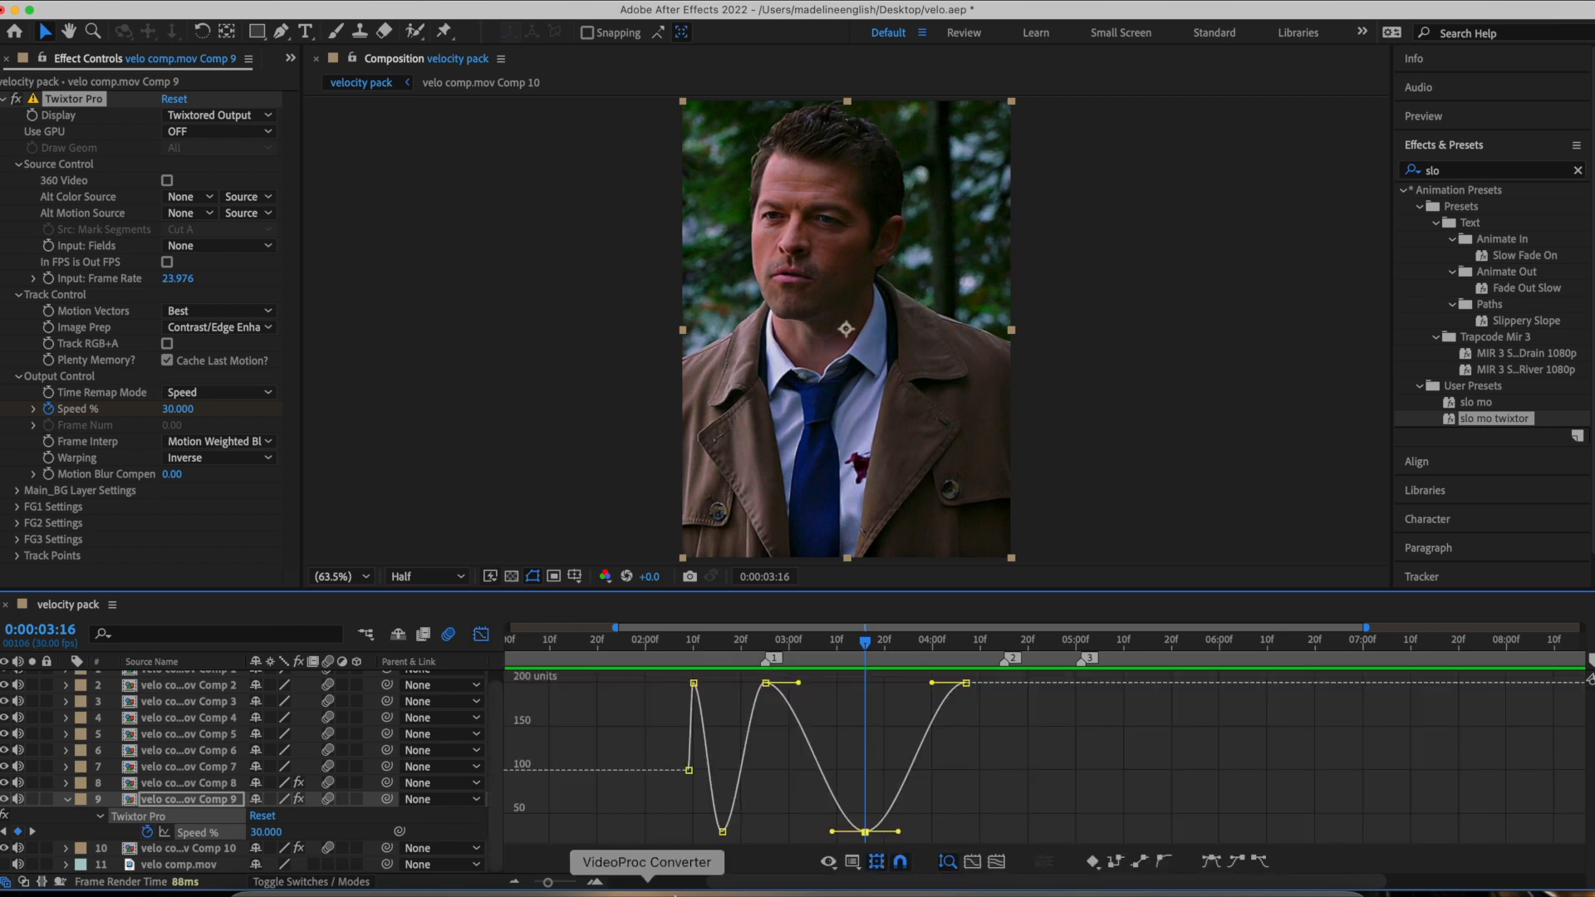
In Comp 9's Speed % value graph, steepen the curve leaving the 0:00:02:10 peak and widen both handles of the first low keyframe
{"action": "left_click_drag", "start_coordinate": [548, 882], "coordinate": [566, 884]}
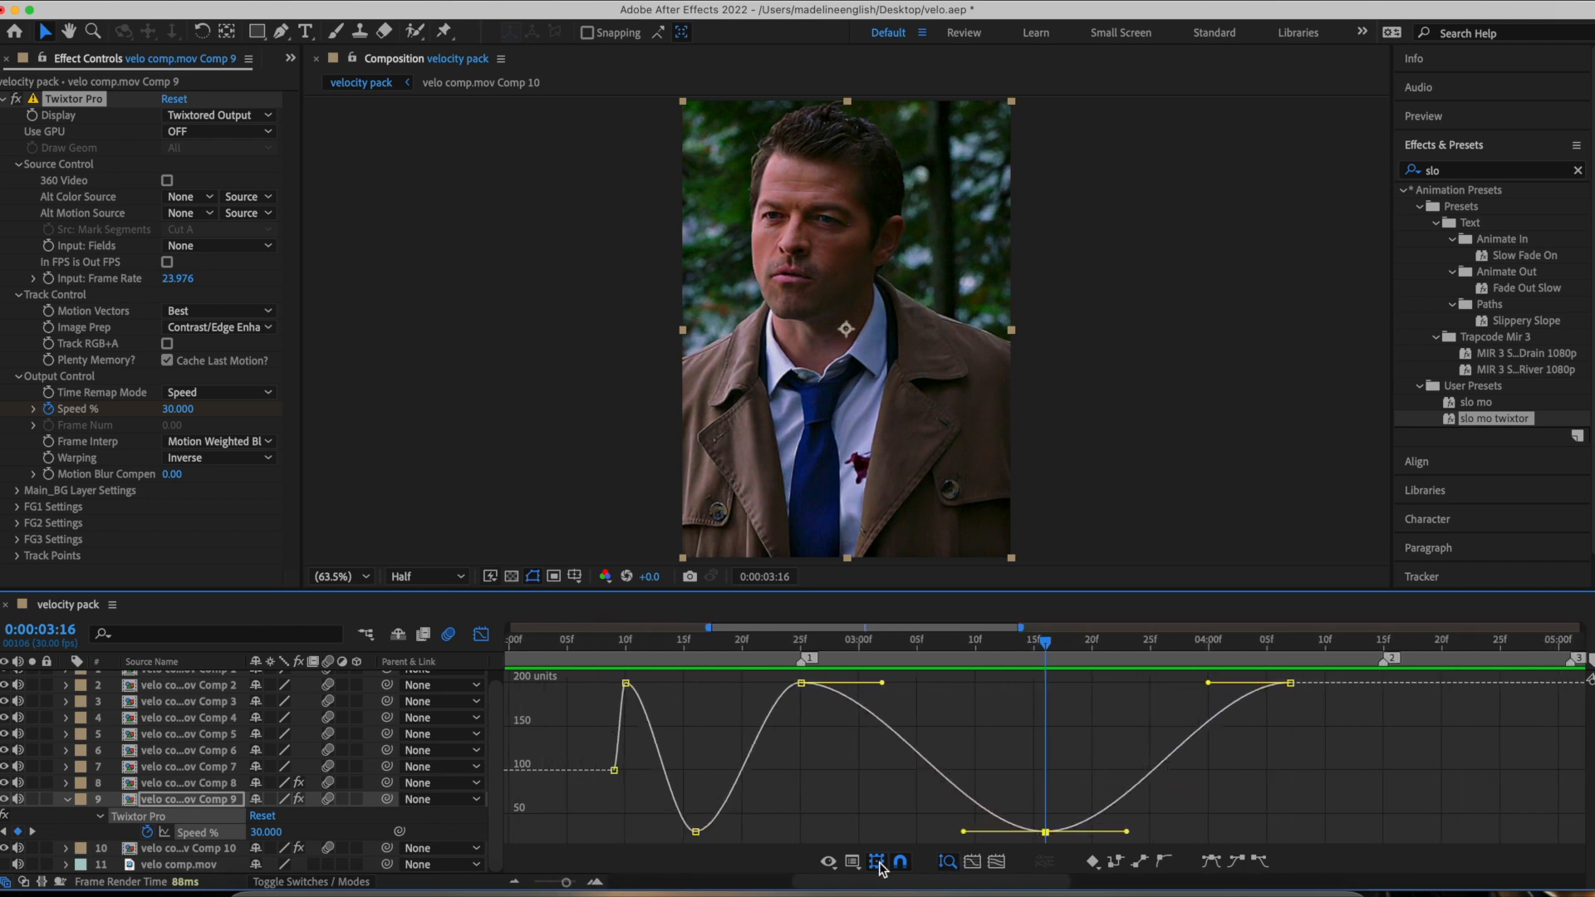
{"action": "left_click", "coordinate": [853, 864]}
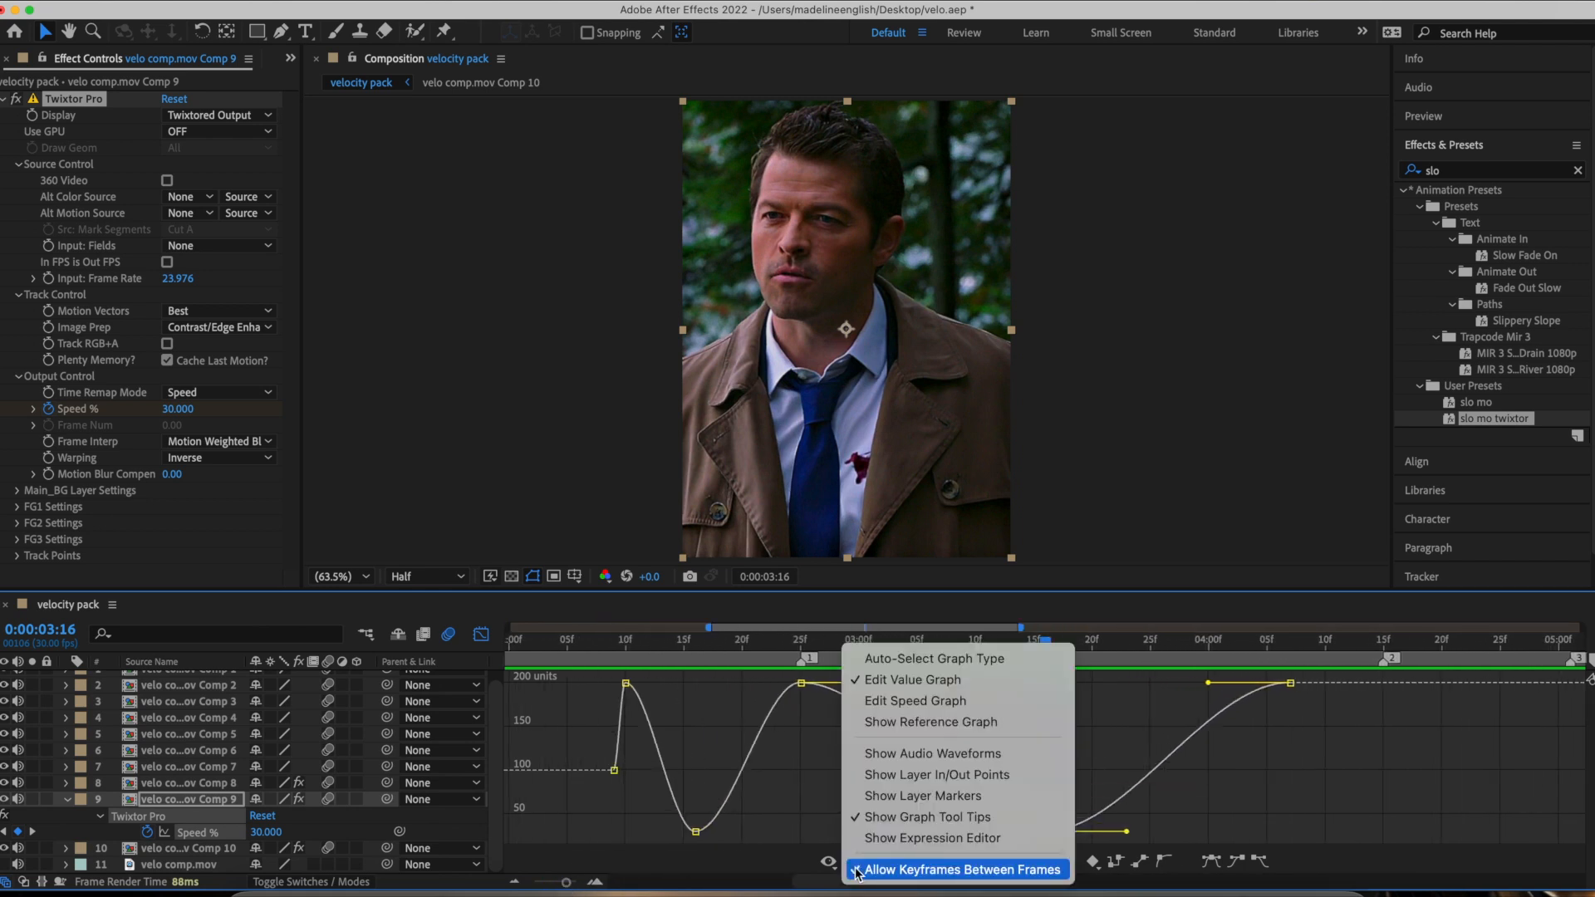
{"action": "left_click", "coordinate": [869, 684]}
{"action": "left_click", "coordinate": [696, 832]}
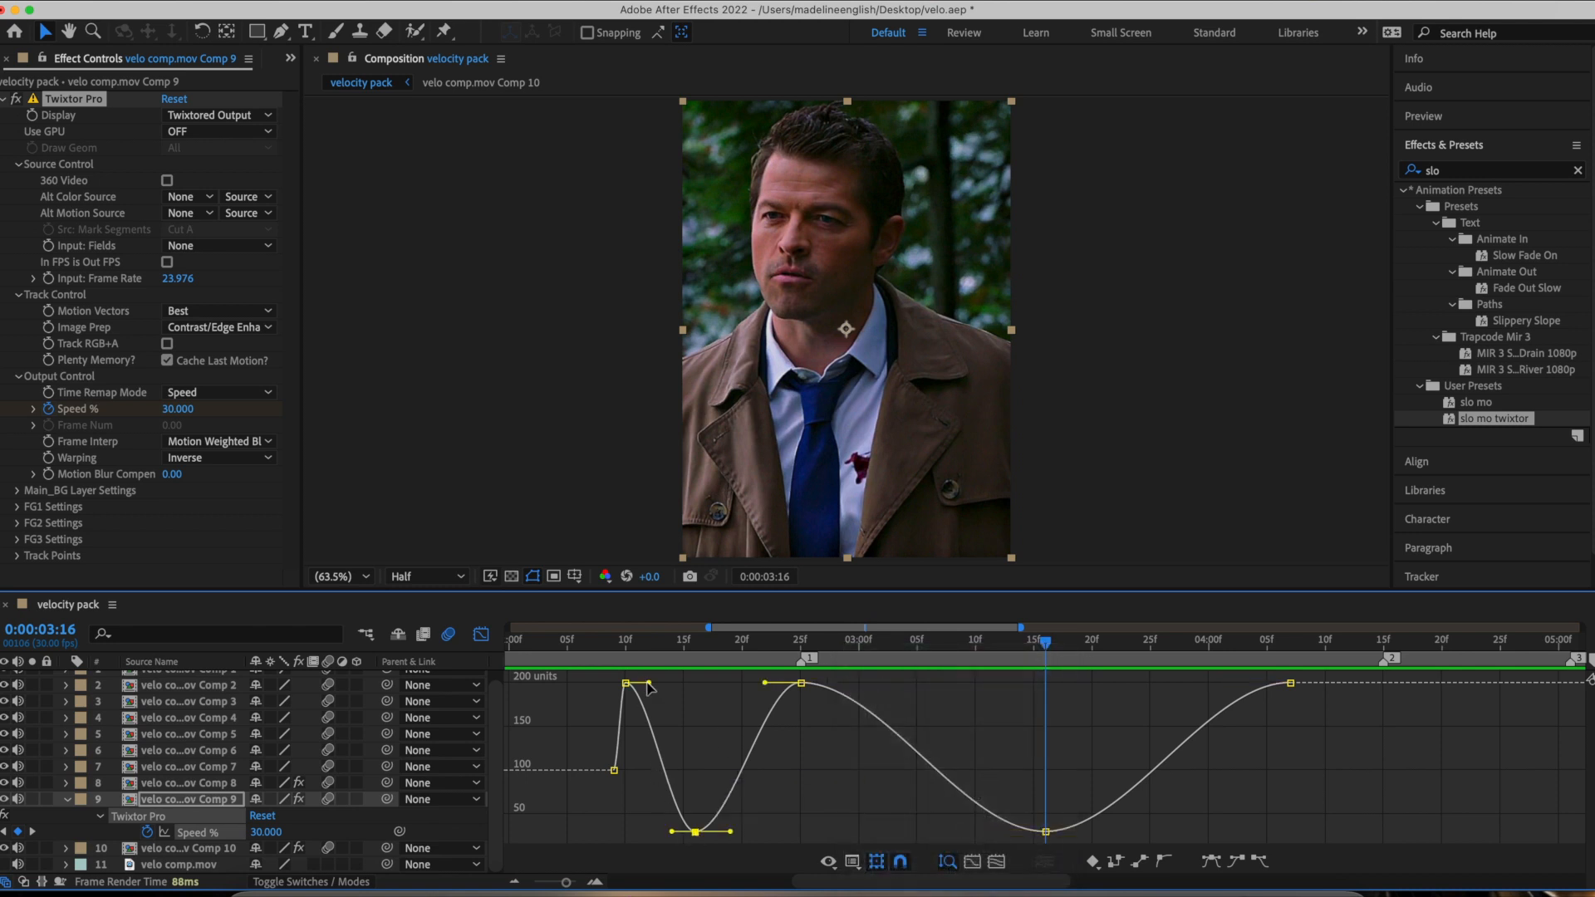
{"action": "left_click_drag", "start_coordinate": [650, 687], "coordinate": [629, 707]}
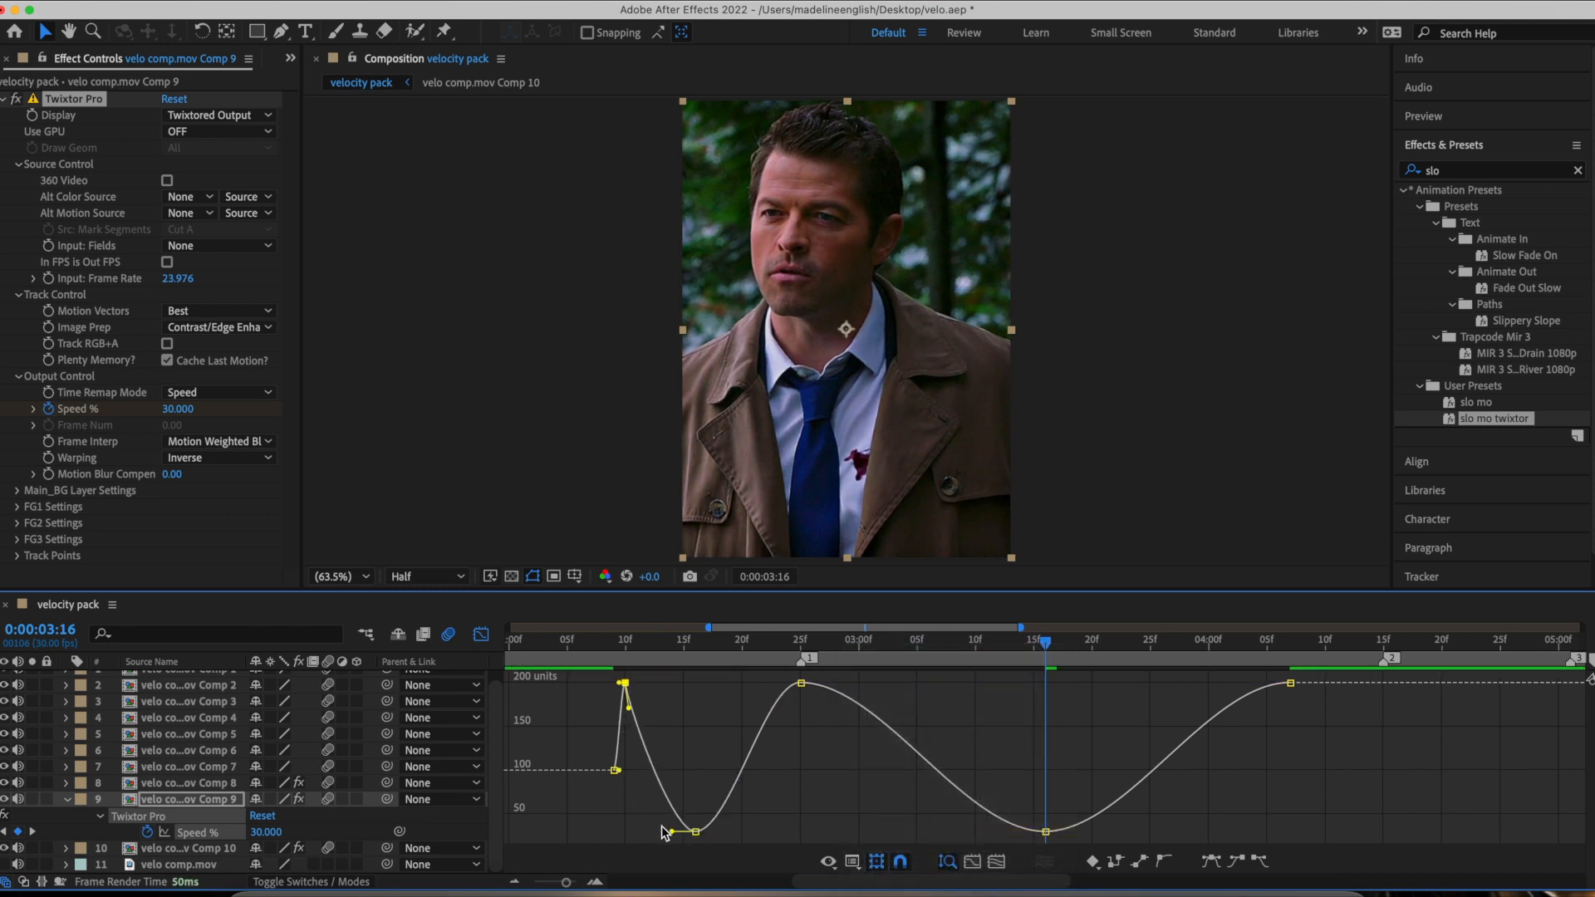
{"action": "left_click_drag", "start_coordinate": [672, 832], "coordinate": [625, 832]}
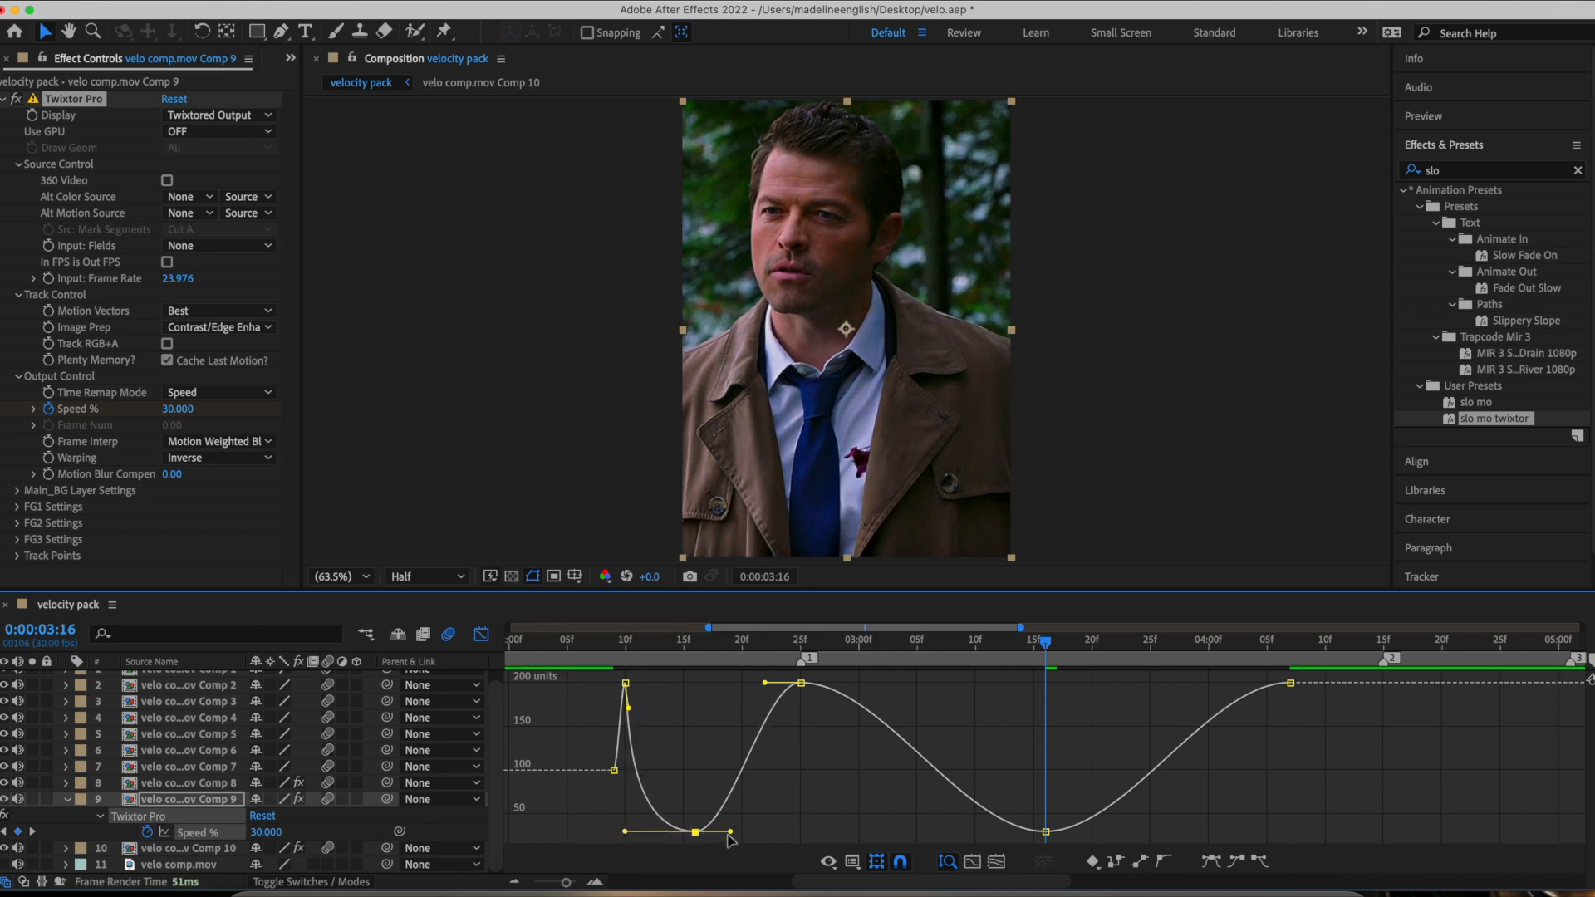
{"action": "left_click_drag", "start_coordinate": [731, 834], "coordinate": [800, 829]}
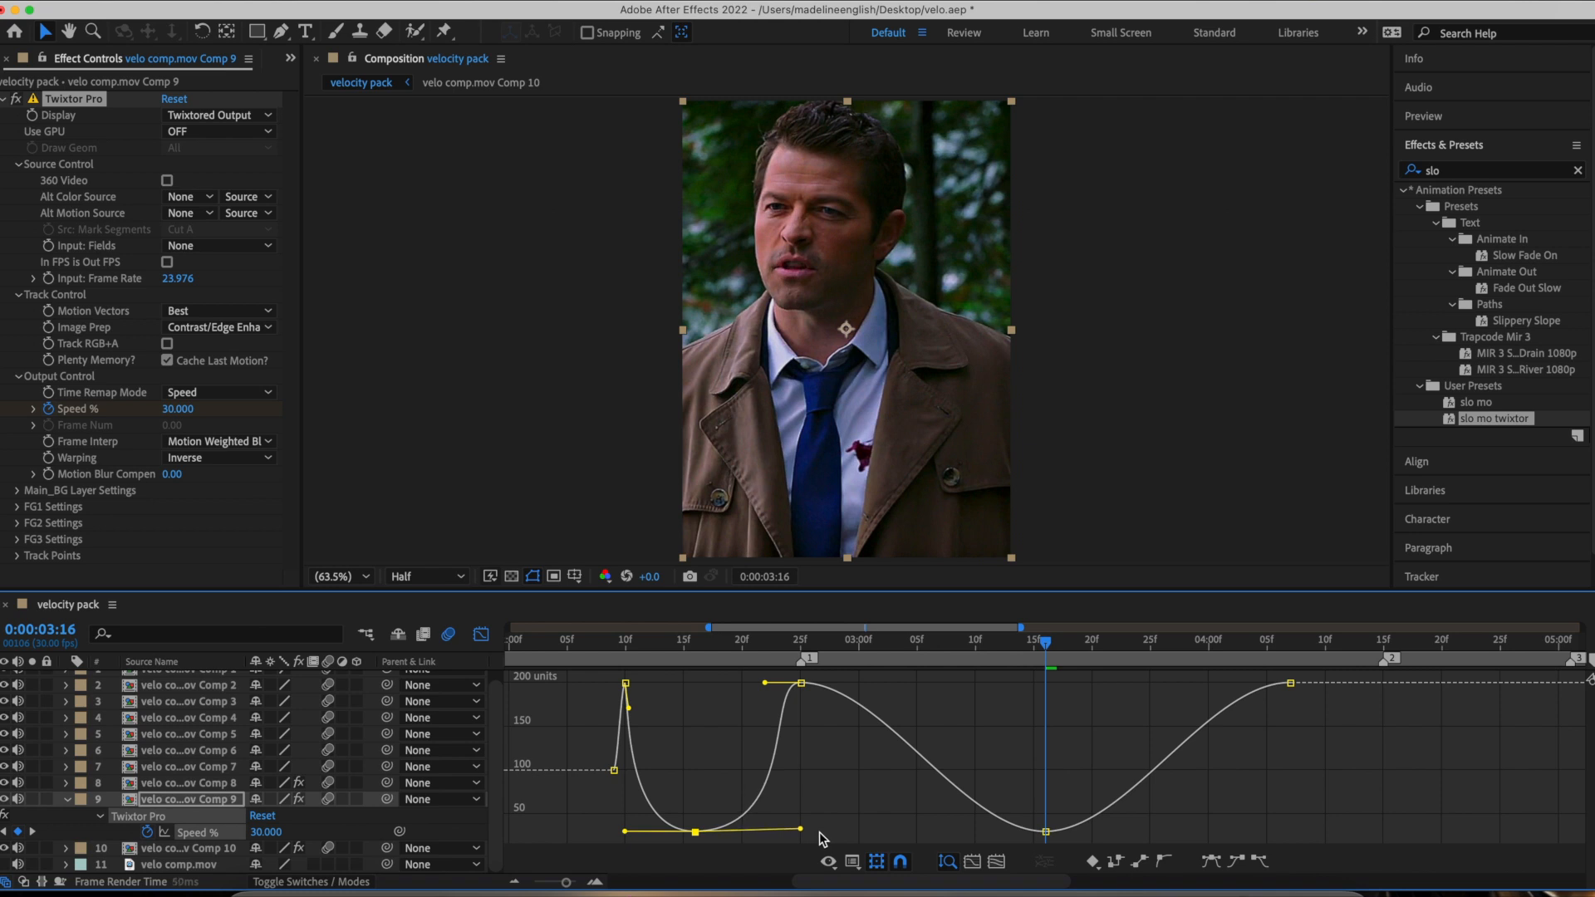
Widen both handles of Comp 9's low Speed % keyframe at 0:00:03:16 until they reach the times of the neighbouring peaks
{"action": "left_click", "coordinate": [1046, 831]}
{"action": "left_click_drag", "start_coordinate": [962, 837], "coordinate": [829, 843]}
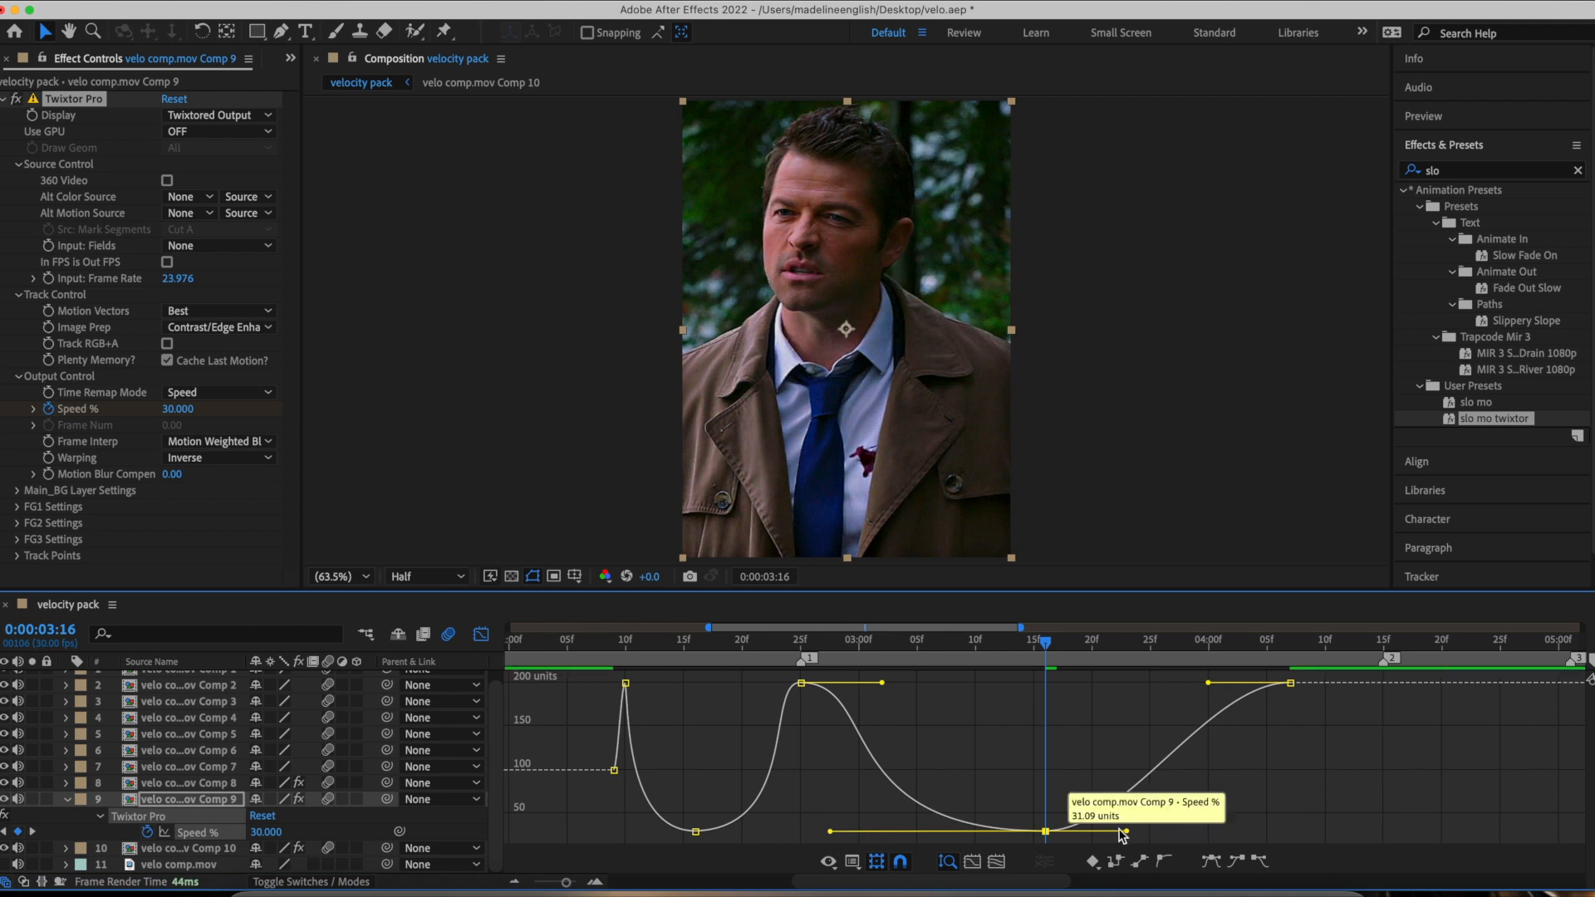
{"action": "left_click_drag", "start_coordinate": [1127, 833], "coordinate": [1290, 828]}
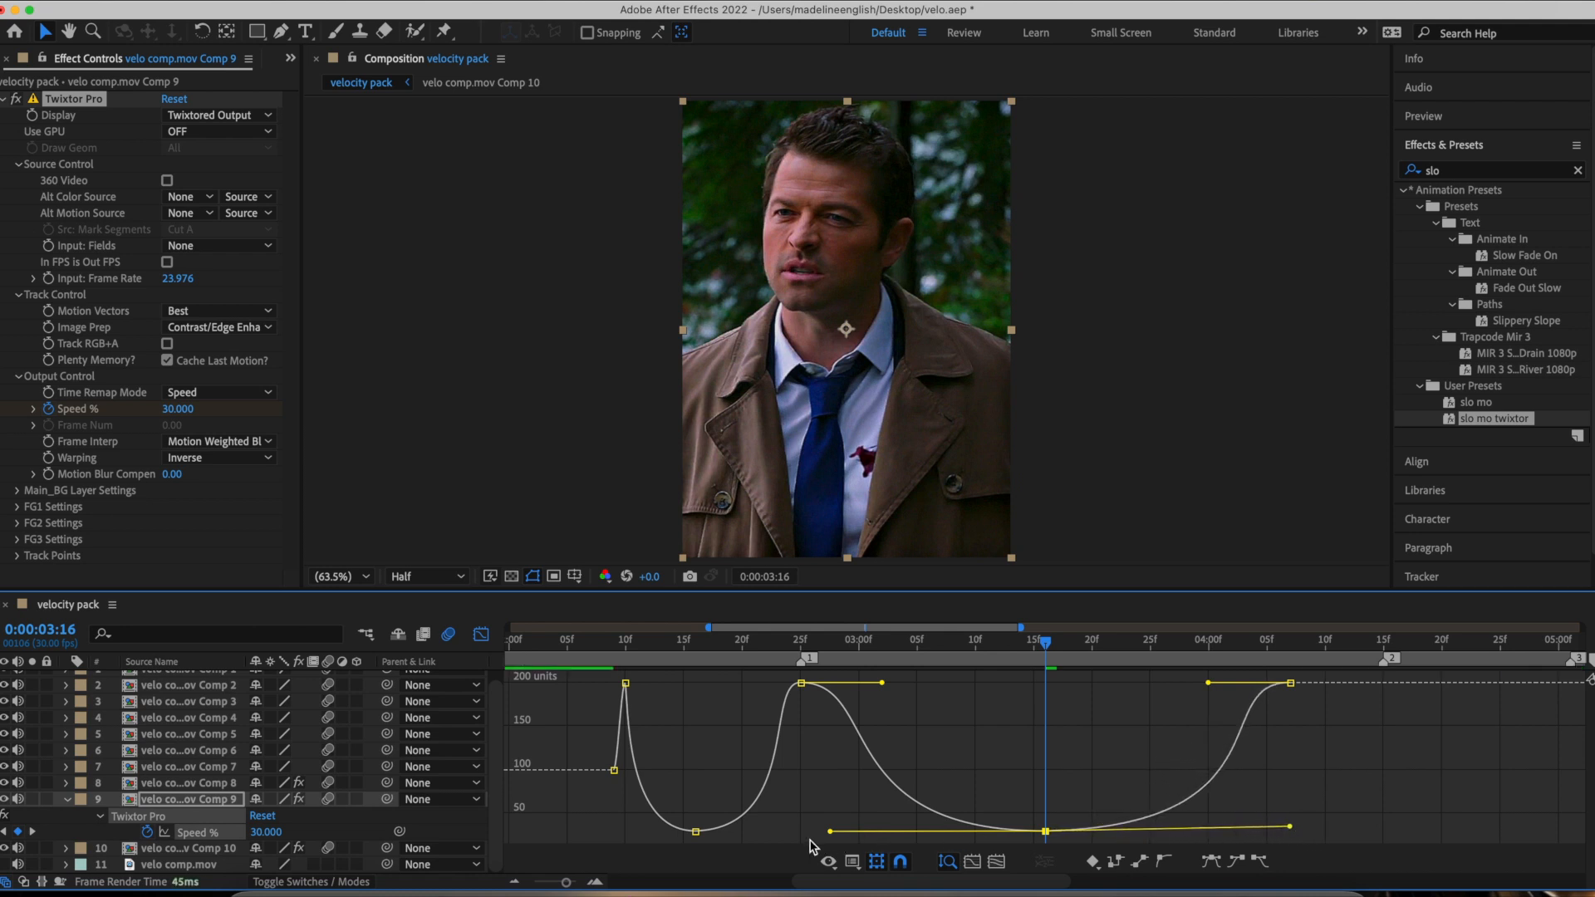
{"action": "left_click_drag", "start_coordinate": [830, 832], "coordinate": [781, 835]}
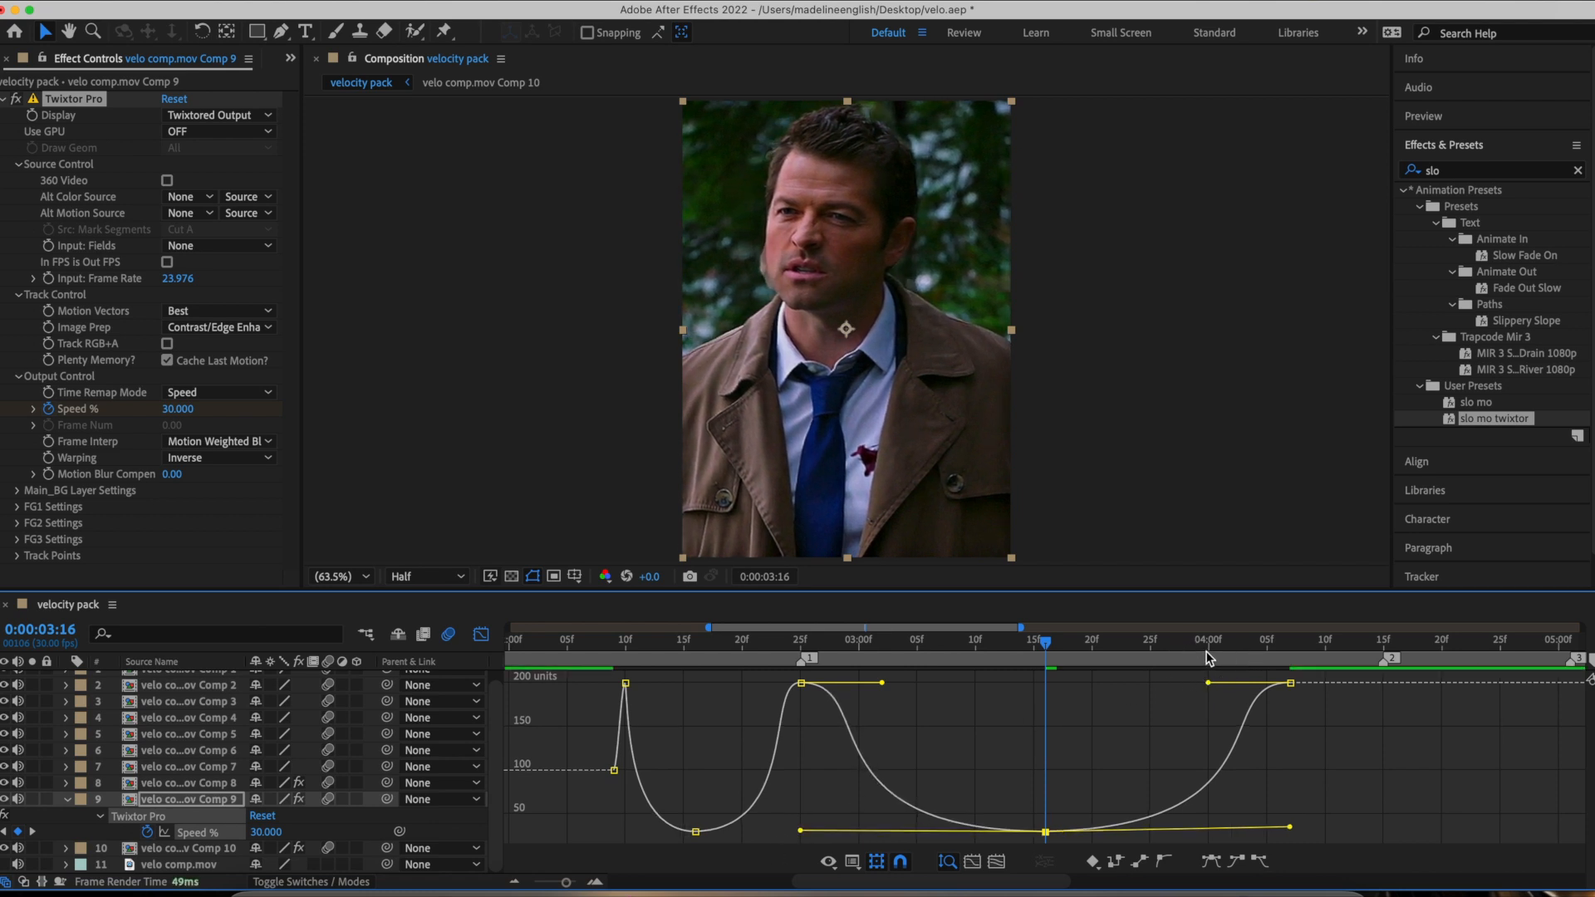
Sharpen Comp 9's Speed % peaks at marker 1 and the clip's end, then close the Graph Editor and collapse the layer's keyframes
{"action": "left_click_drag", "start_coordinate": [1209, 684], "coordinate": [1283, 720]}
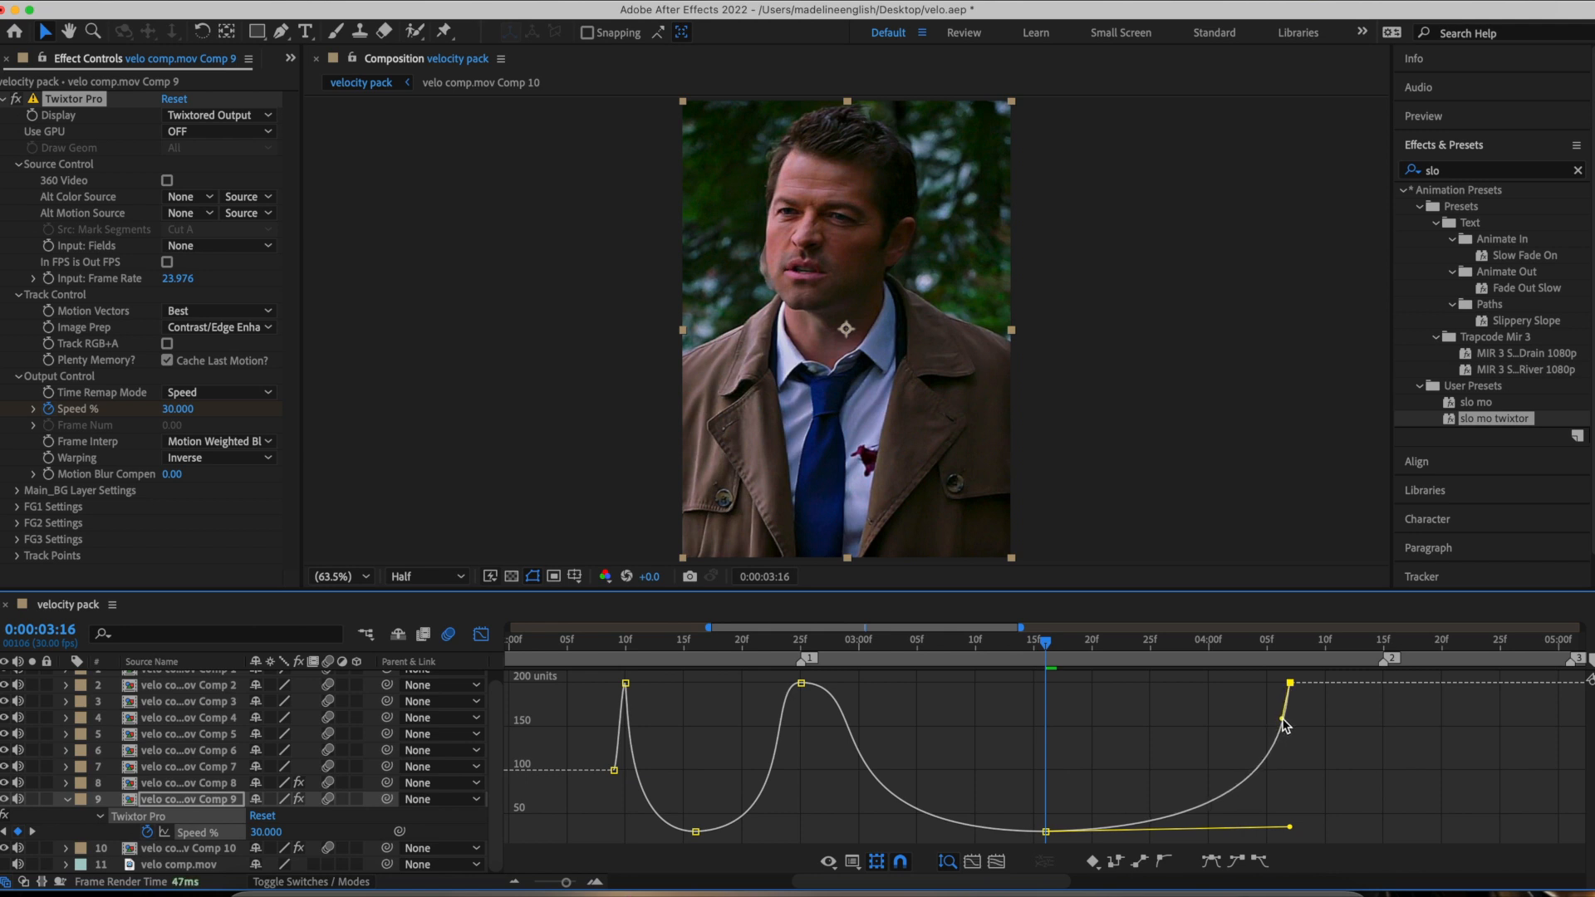
{"action": "left_click", "coordinate": [800, 683]}
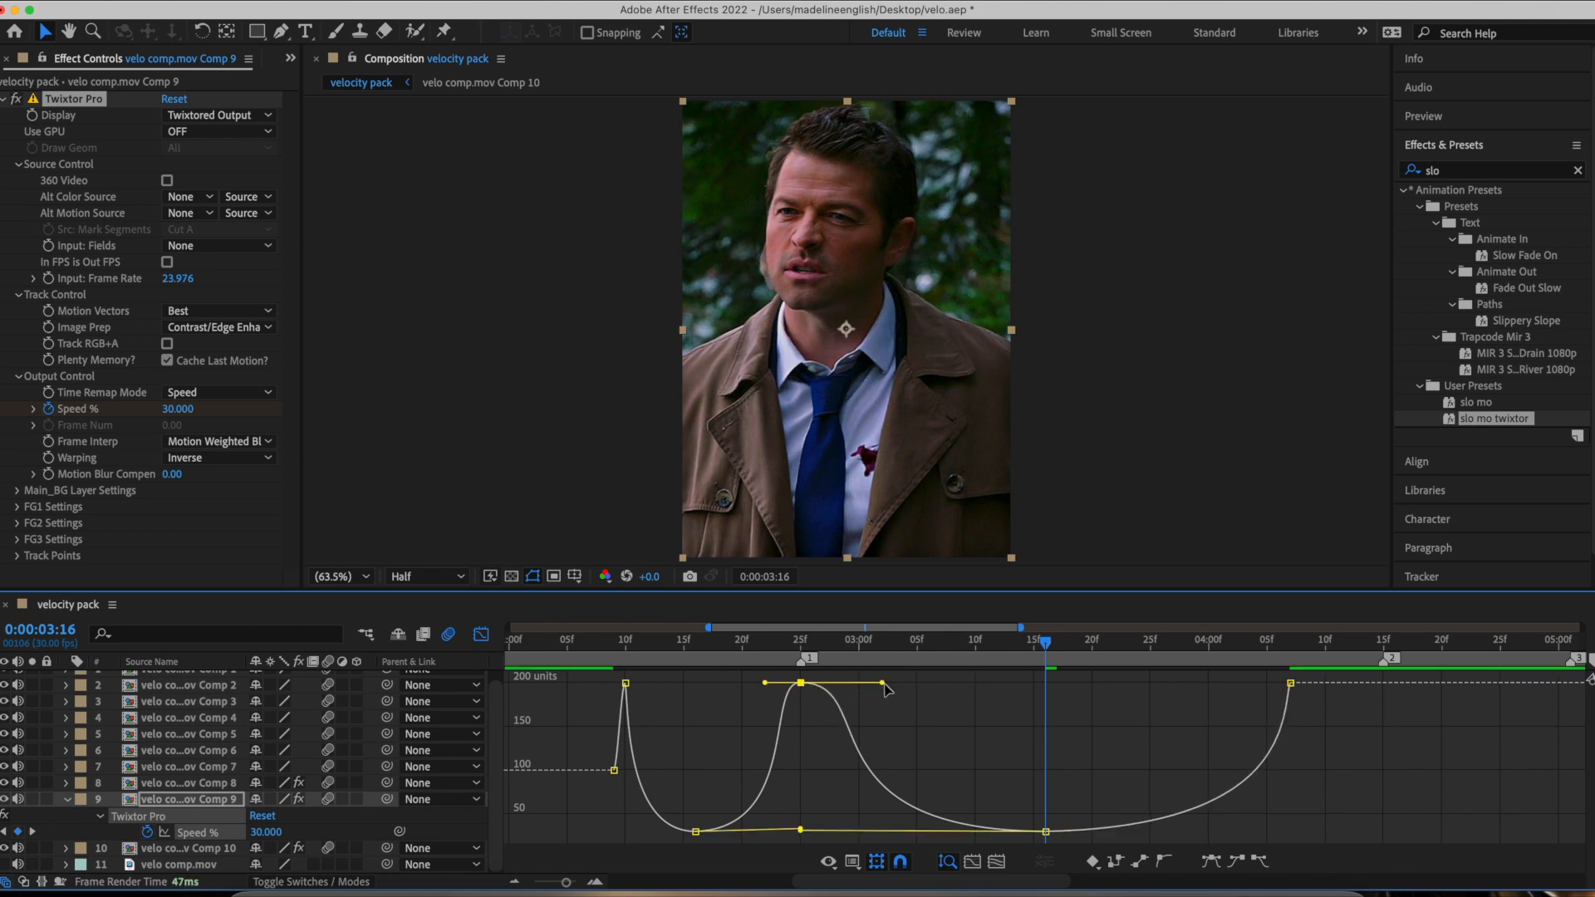
{"action": "left_click_drag", "start_coordinate": [884, 685], "coordinate": [793, 715]}
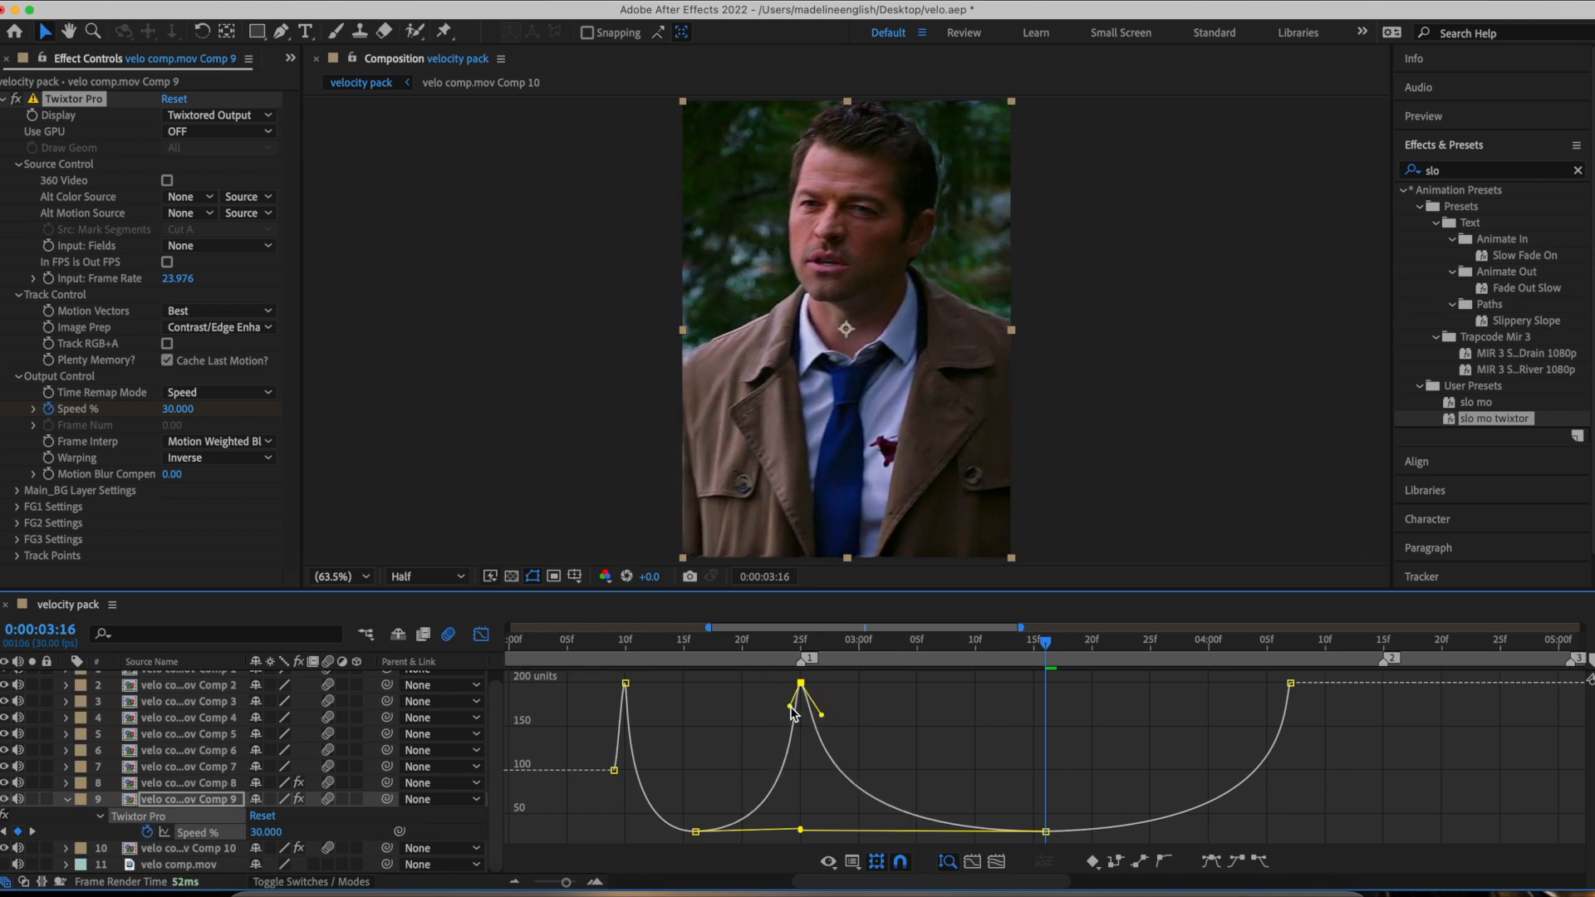
{"action": "left_click", "coordinate": [615, 771]}
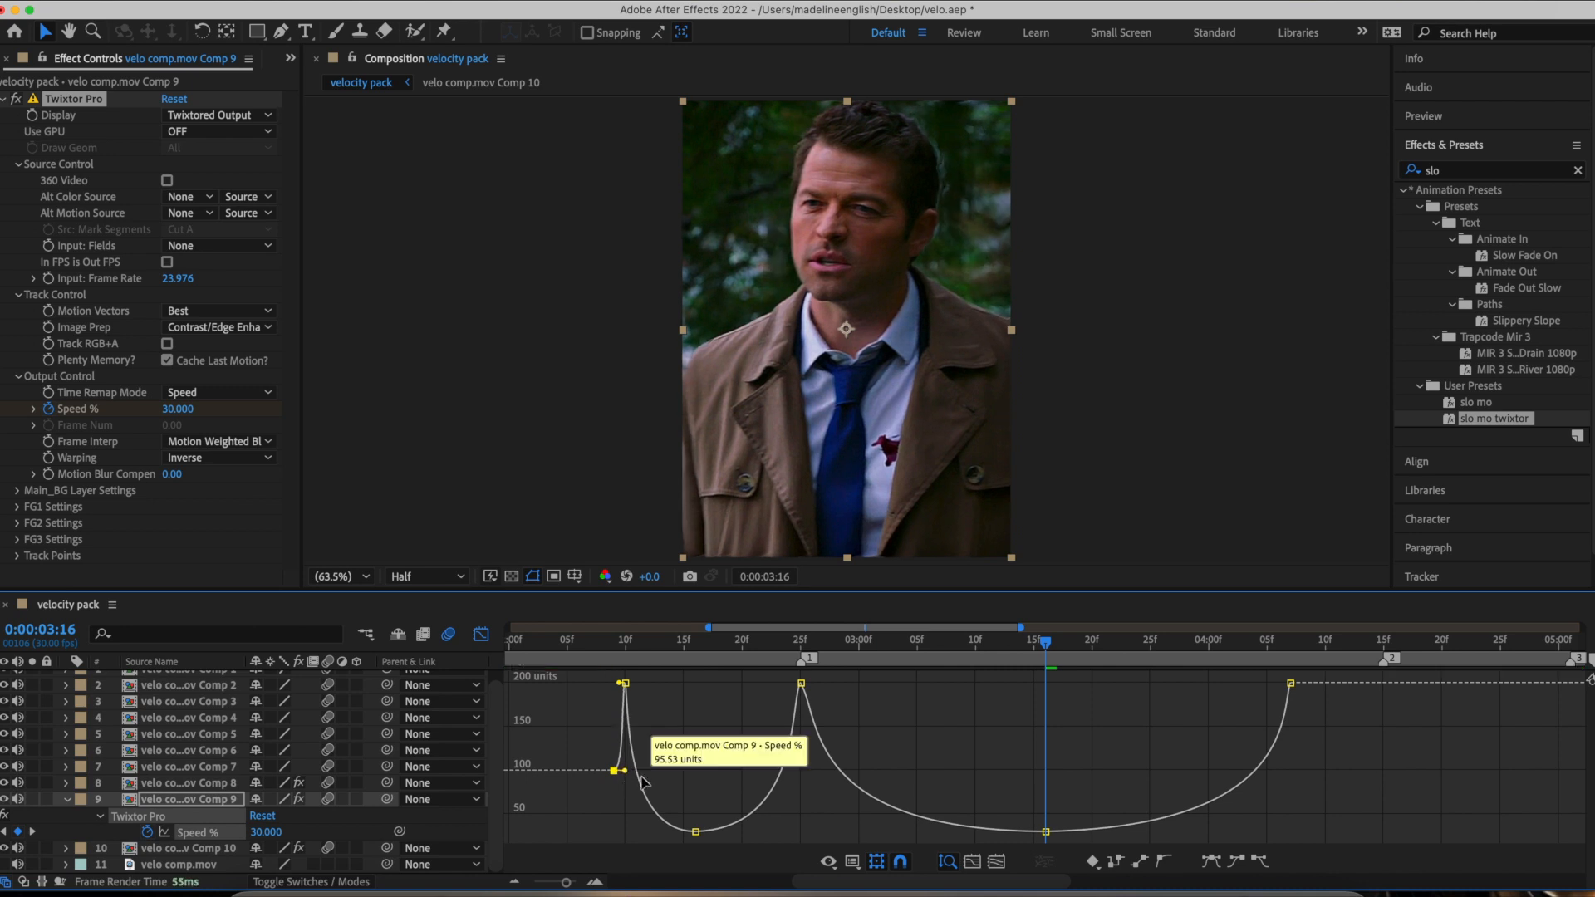
{"action": "left_click", "coordinate": [481, 634]}
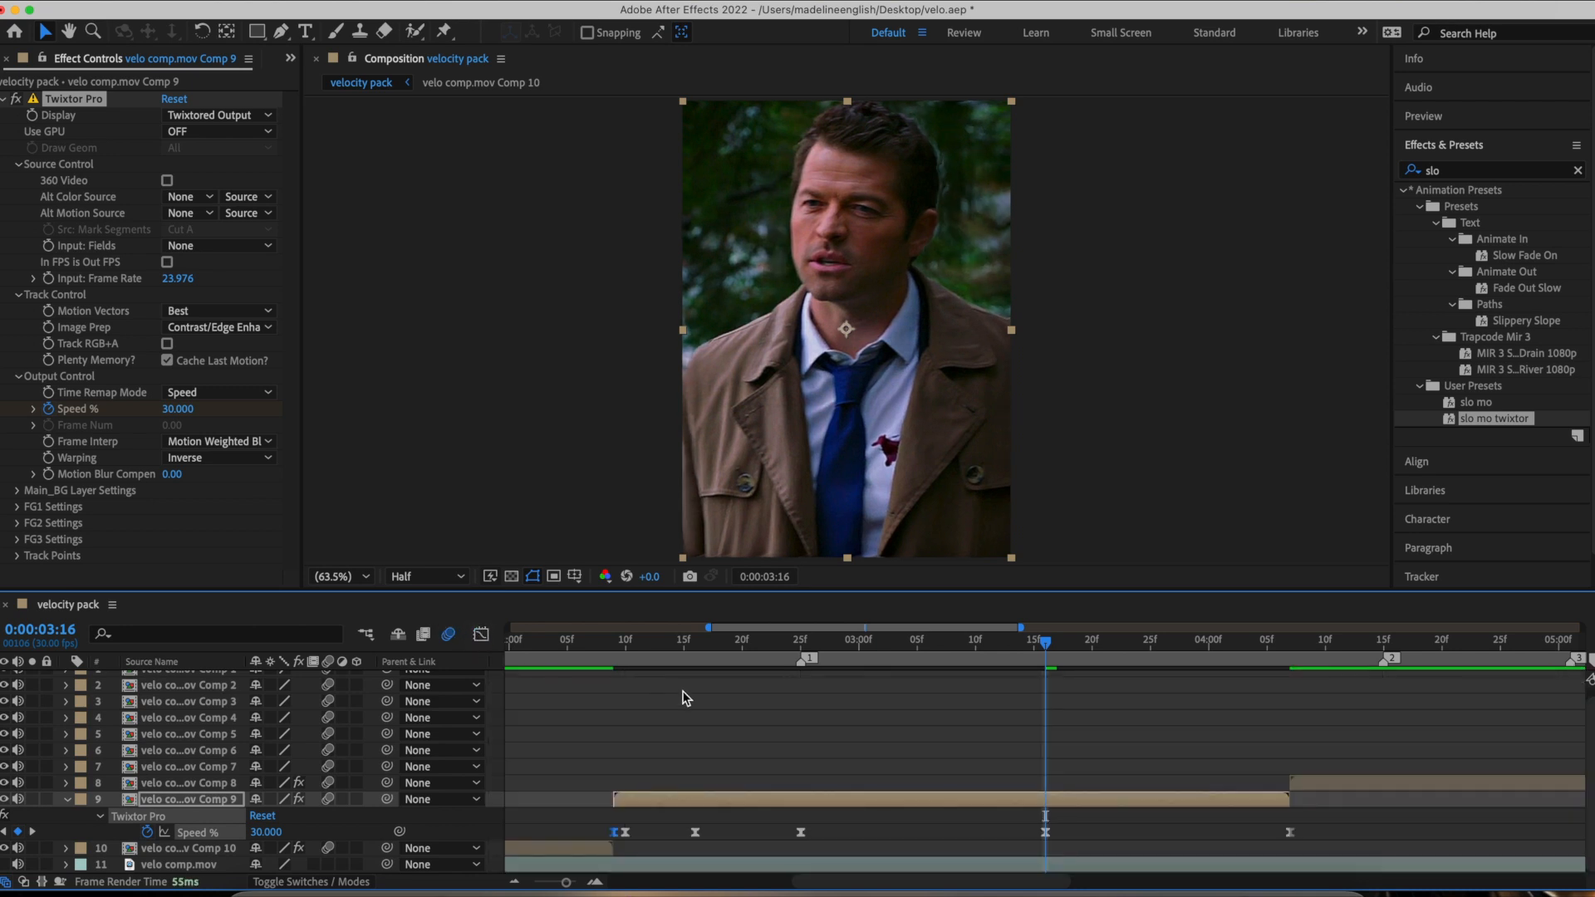
{"action": "key", "text": "u"}
Preview the edited speed ramp from 0:00:01:04 and scrub to marker 1 at 0:00:02:25 to check the beat alignment
{"action": "left_click_drag", "start_coordinate": [566, 882], "coordinate": [558, 882]}
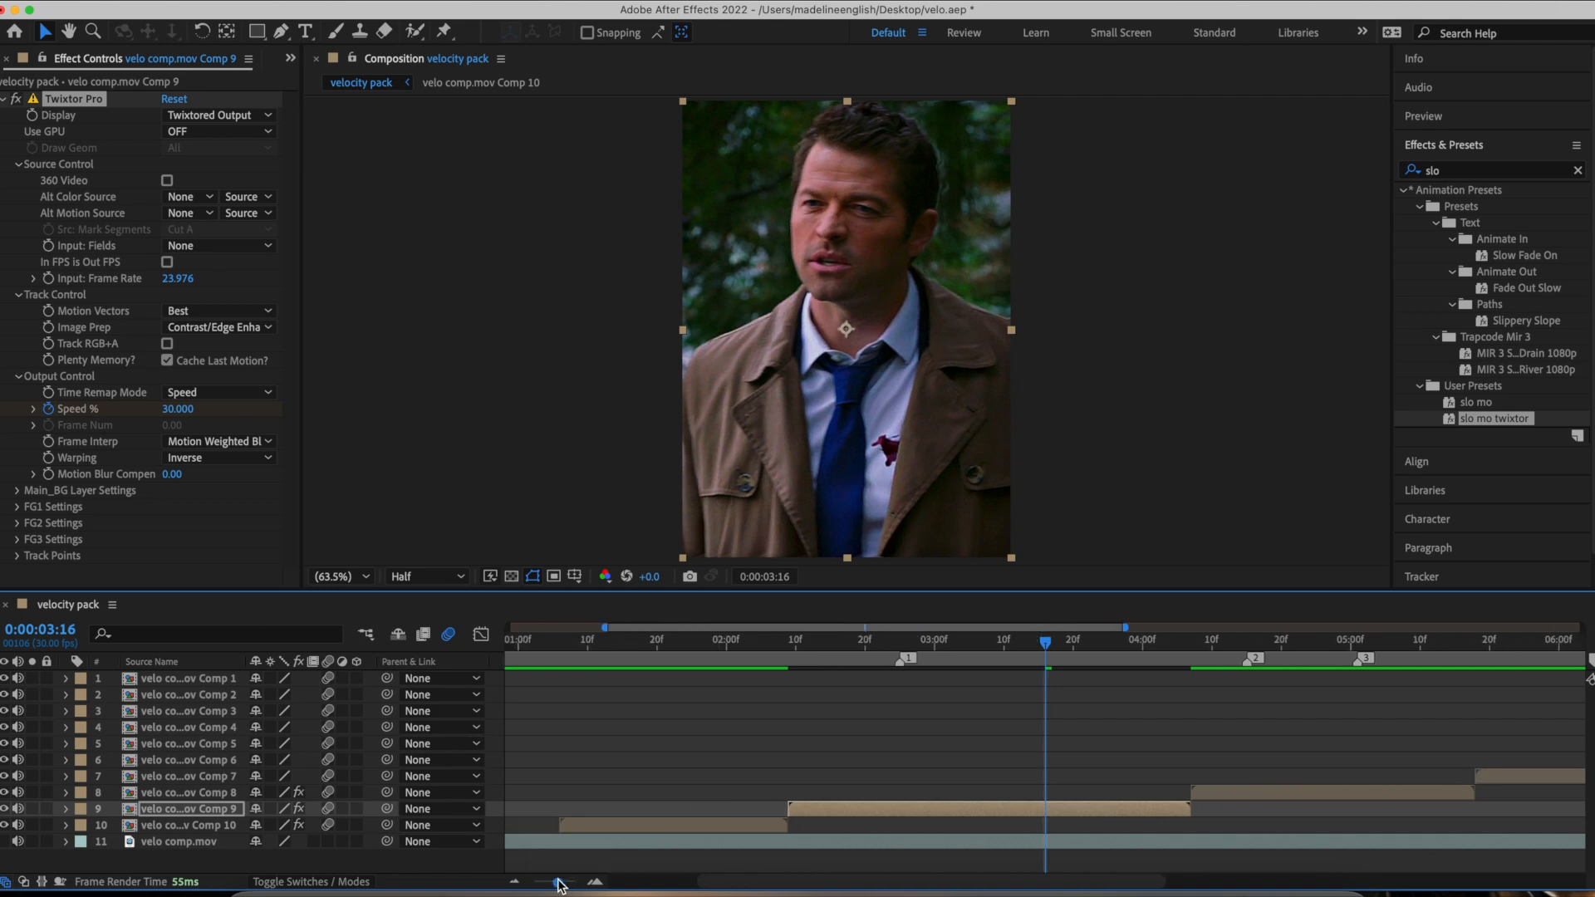
{"action": "left_click", "coordinate": [544, 652]}
{"action": "key", "text": "space"}
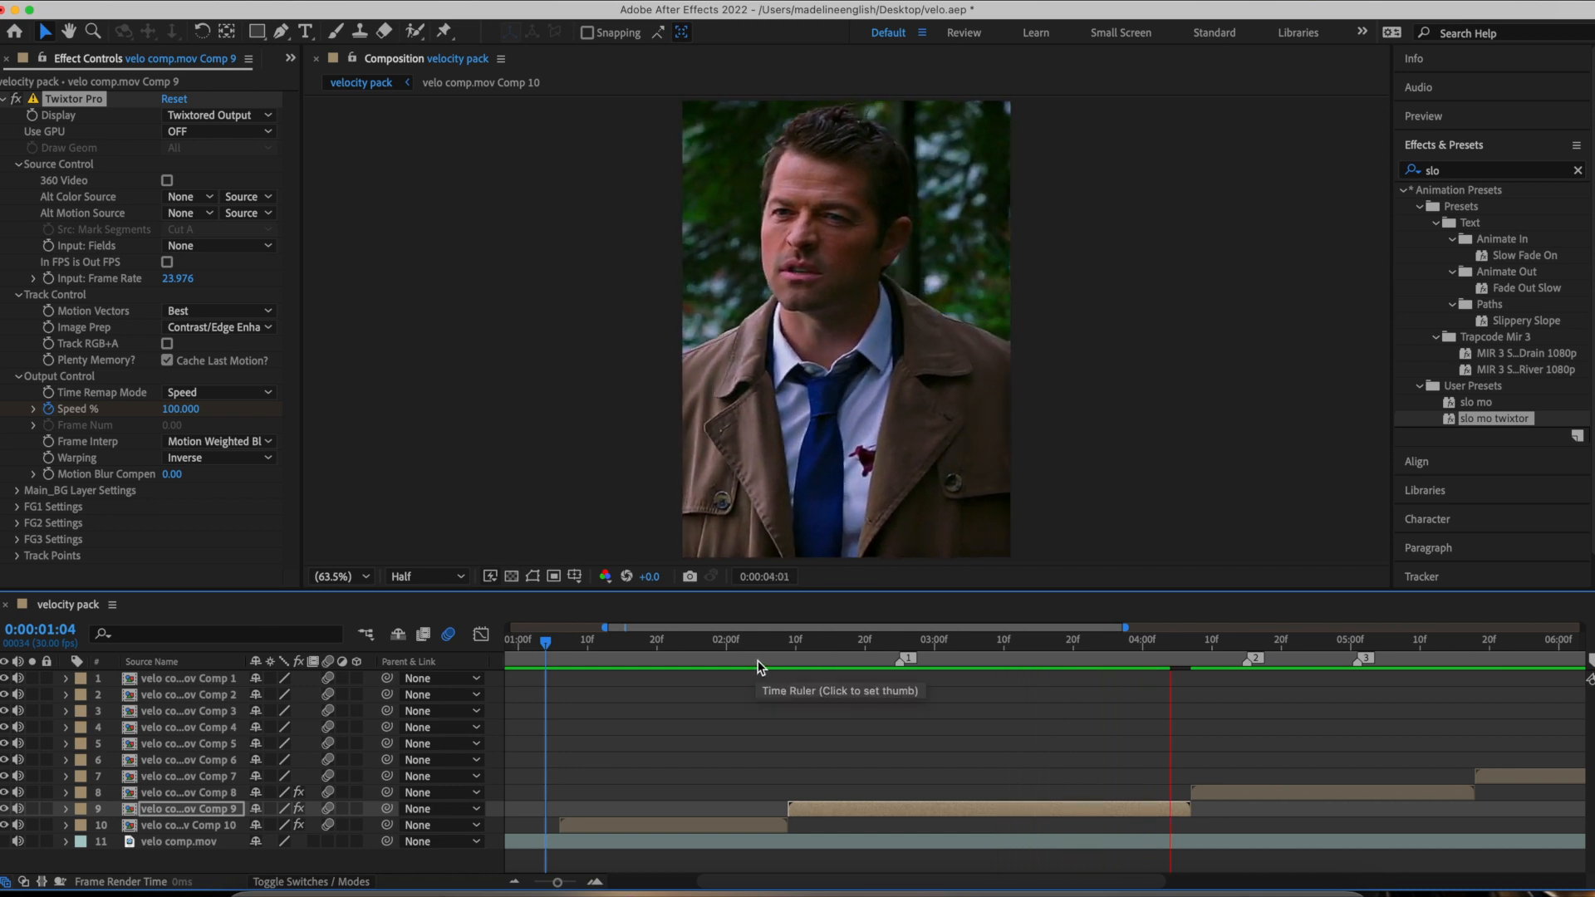
{"action": "left_click", "coordinate": [768, 646]}
{"action": "left_click_drag", "start_coordinate": [767, 646], "coordinate": [908, 653]}
{"action": "key", "text": "space"}
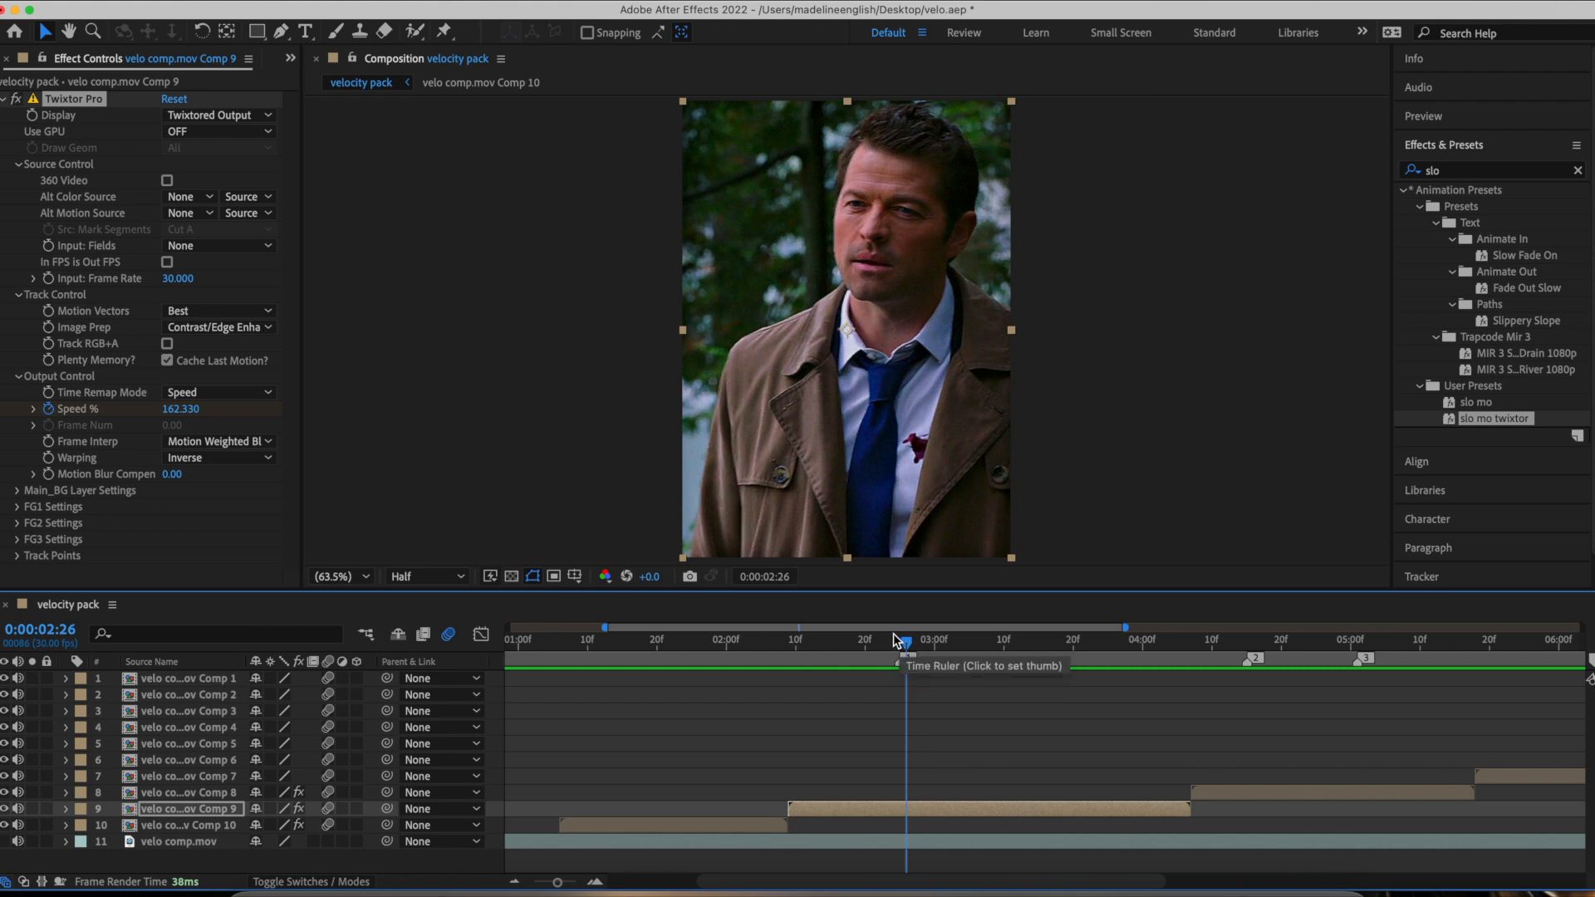
{"action": "left_click_drag", "start_coordinate": [894, 638], "coordinate": [900, 639]}
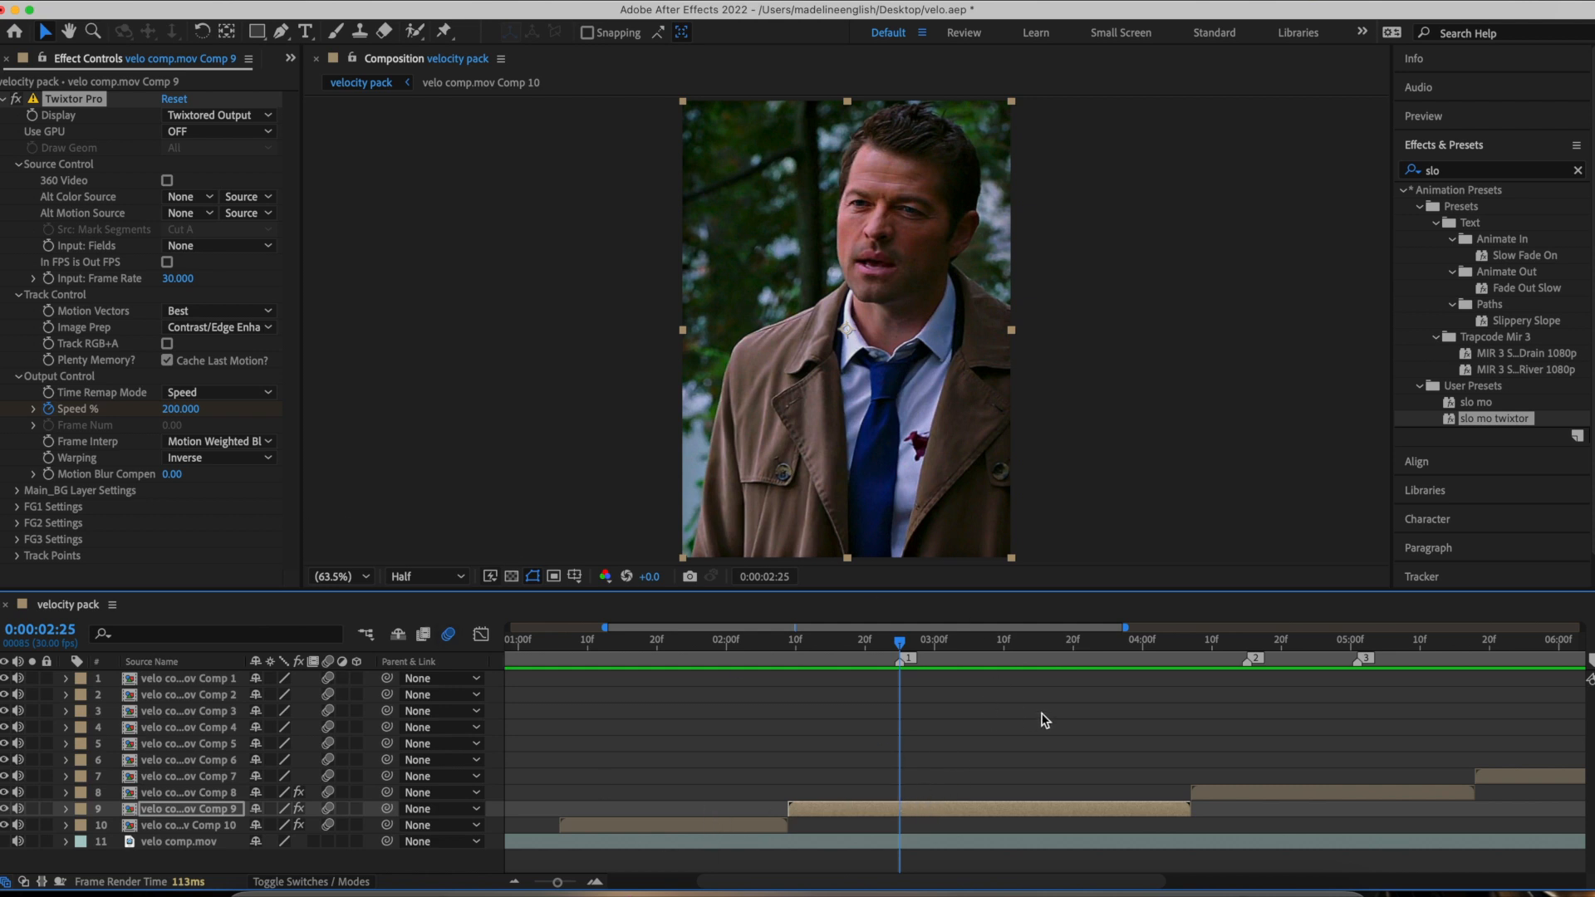
Reveal Comp 8's Speed % keyframes, moving the low one to 0:00:04:11 and the last high one to marker 2 at 0:00:04:15
{"action": "left_click", "coordinate": [1198, 647]}
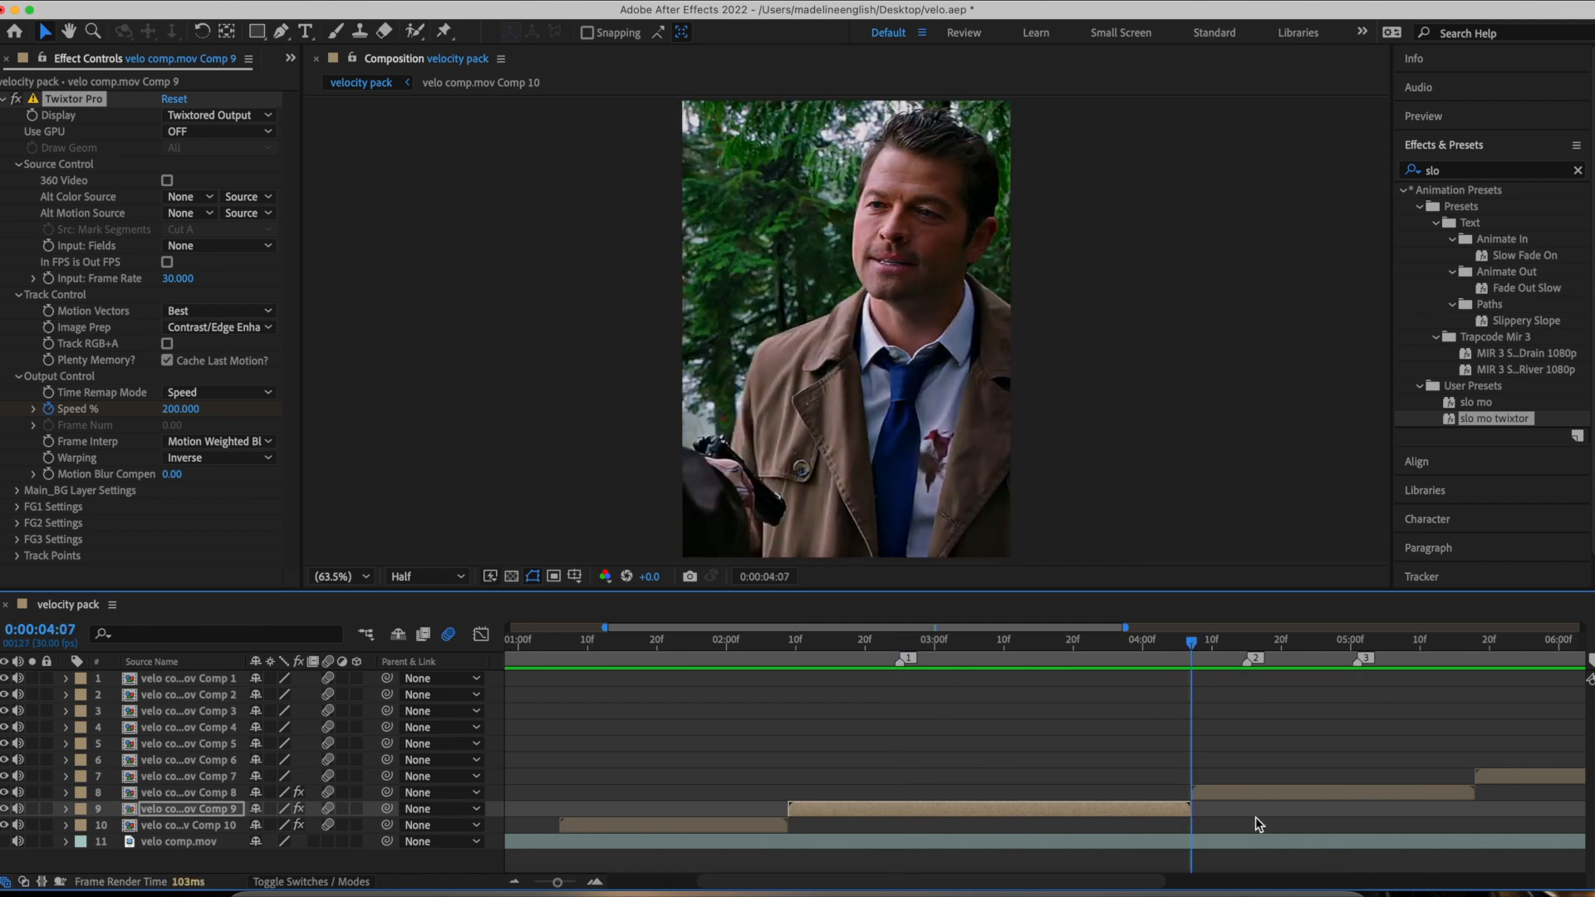
{"action": "left_click", "coordinate": [1243, 795]}
{"action": "left_click_drag", "start_coordinate": [566, 886], "coordinate": [568, 886]}
{"action": "scroll", "coordinate": [929, 702], "scroll_direction": "right", "scroll_amount": 5}
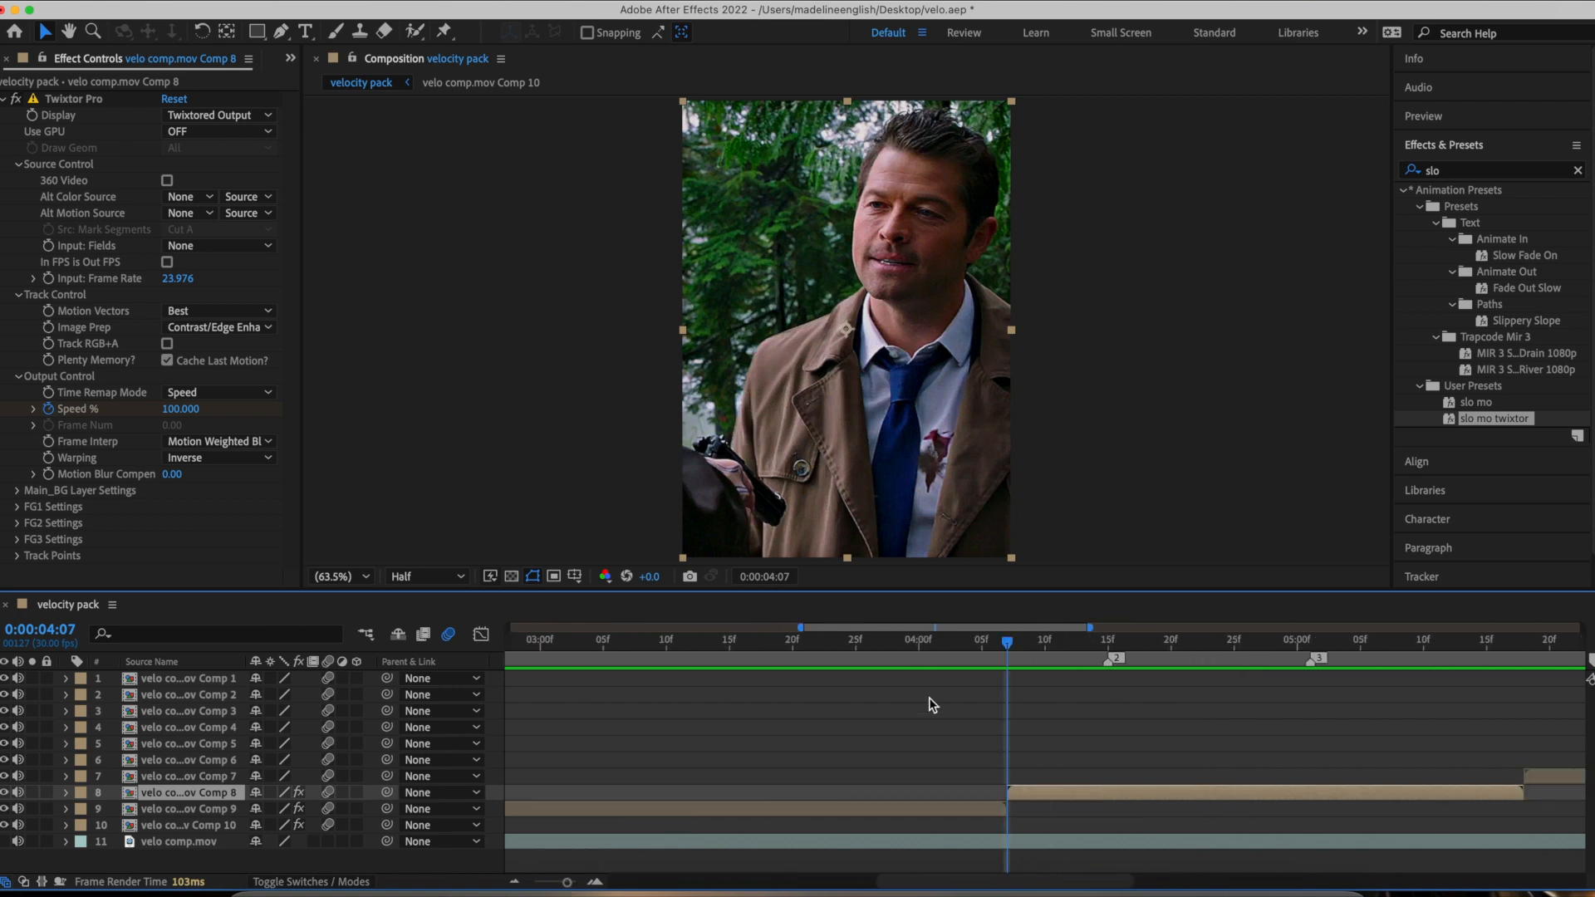
{"action": "key", "text": "u"}
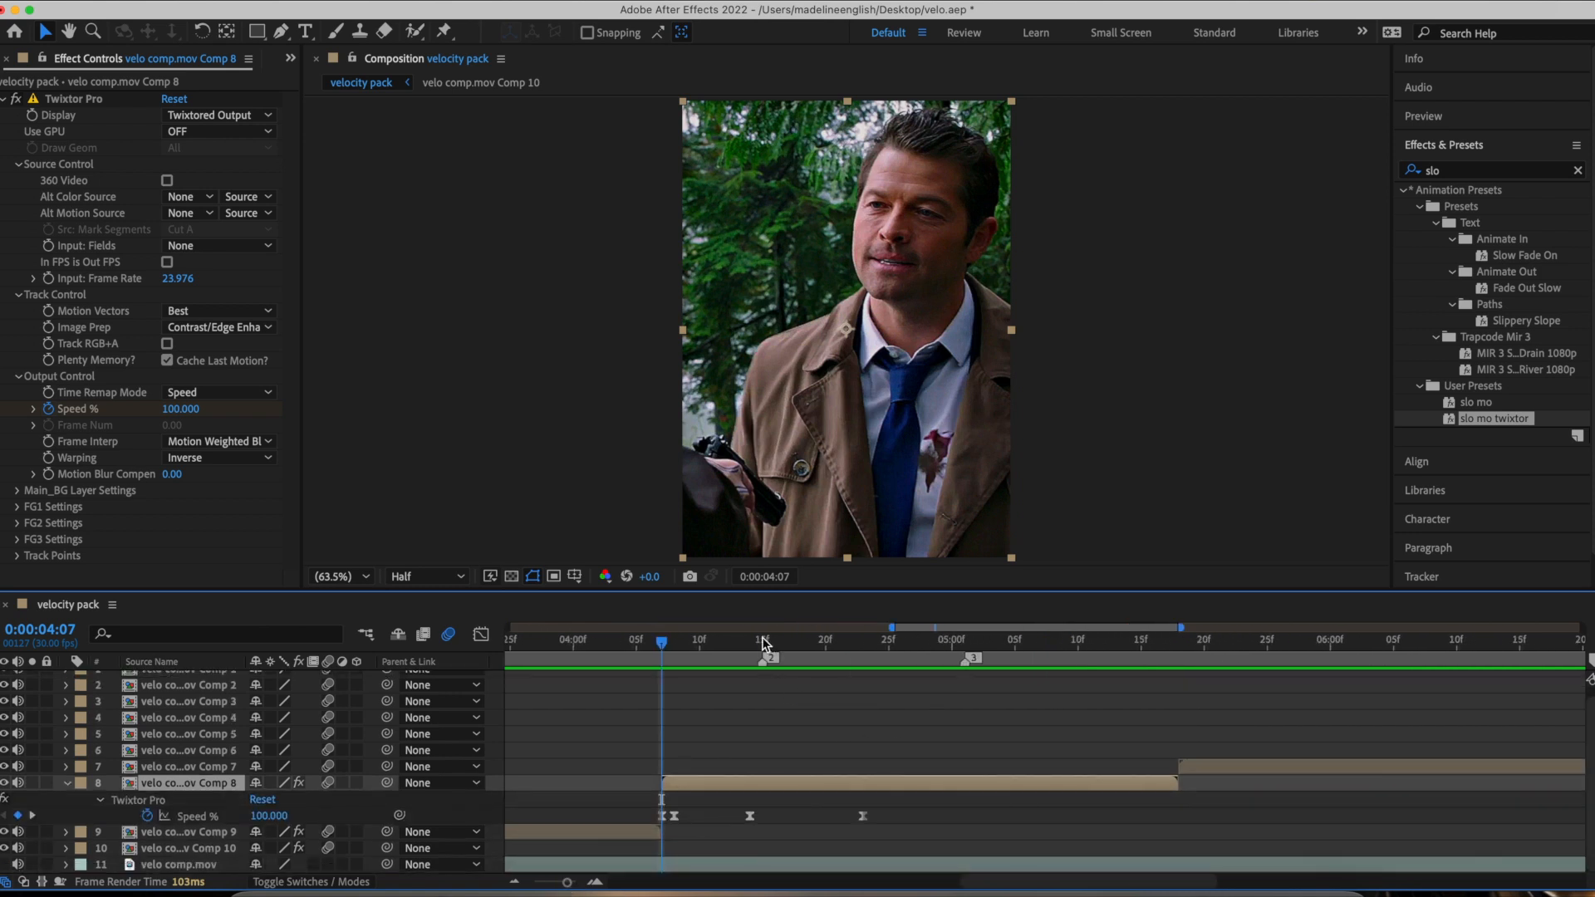
{"action": "left_click", "coordinate": [764, 641]}
{"action": "left_click_drag", "start_coordinate": [749, 817], "coordinate": [712, 817]}
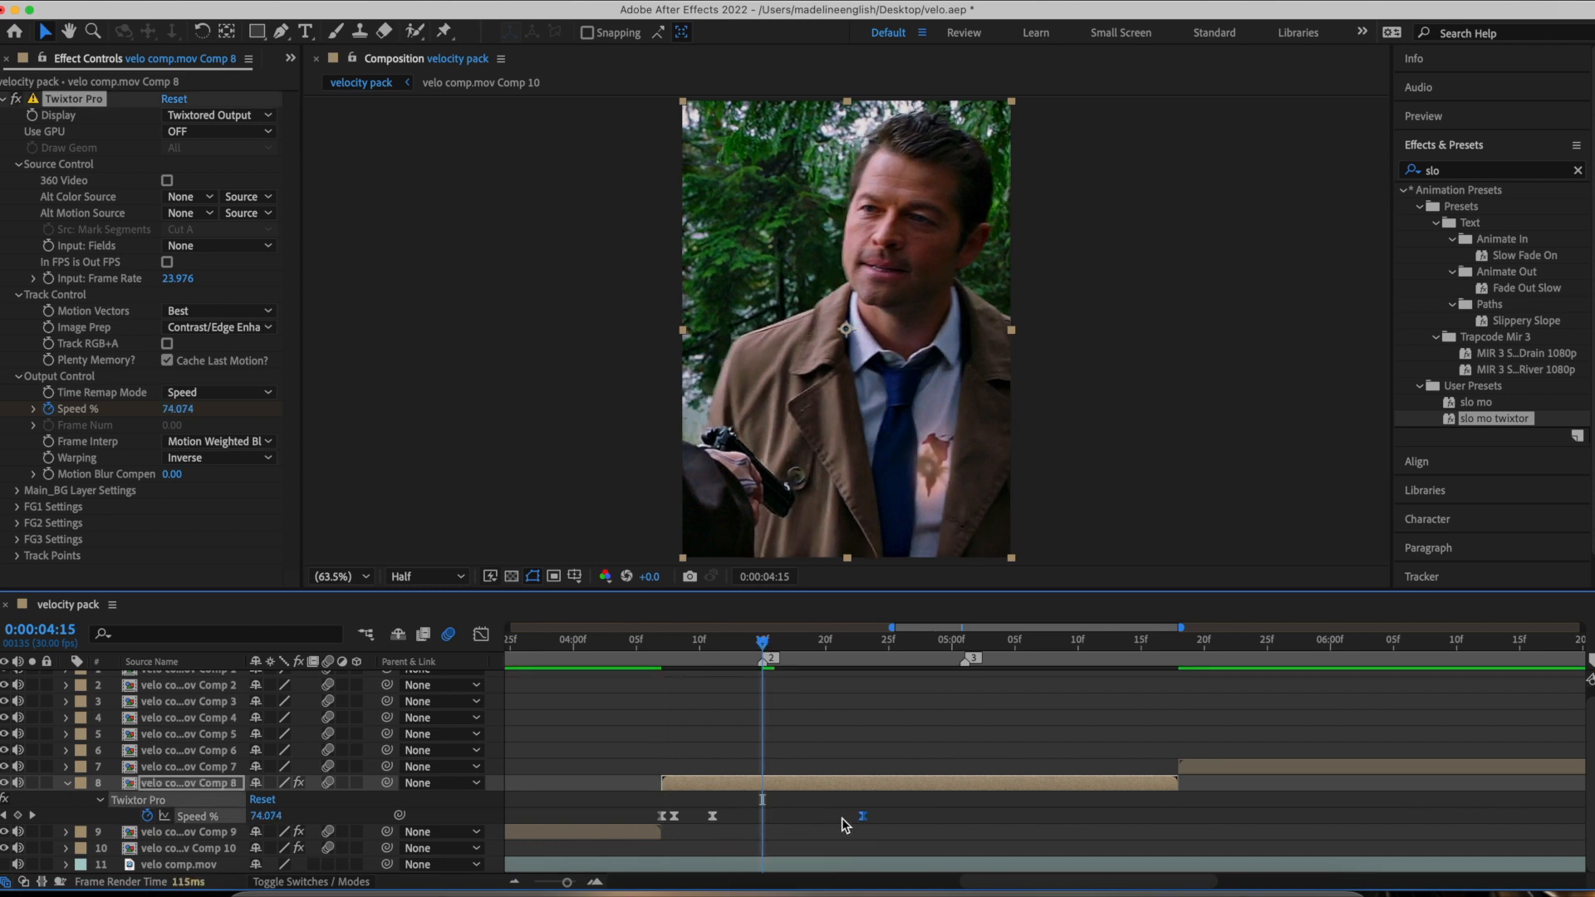
{"action": "left_click_drag", "start_coordinate": [842, 818], "coordinate": [761, 832]}
Duplicate Comp 8's last low and high Speed % keyframes at 0:00:04:23 and move the pasted high keyframe to marker 3 at 0:00:05:01
{"action": "left_click_drag", "start_coordinate": [689, 794], "coordinate": [795, 835]}
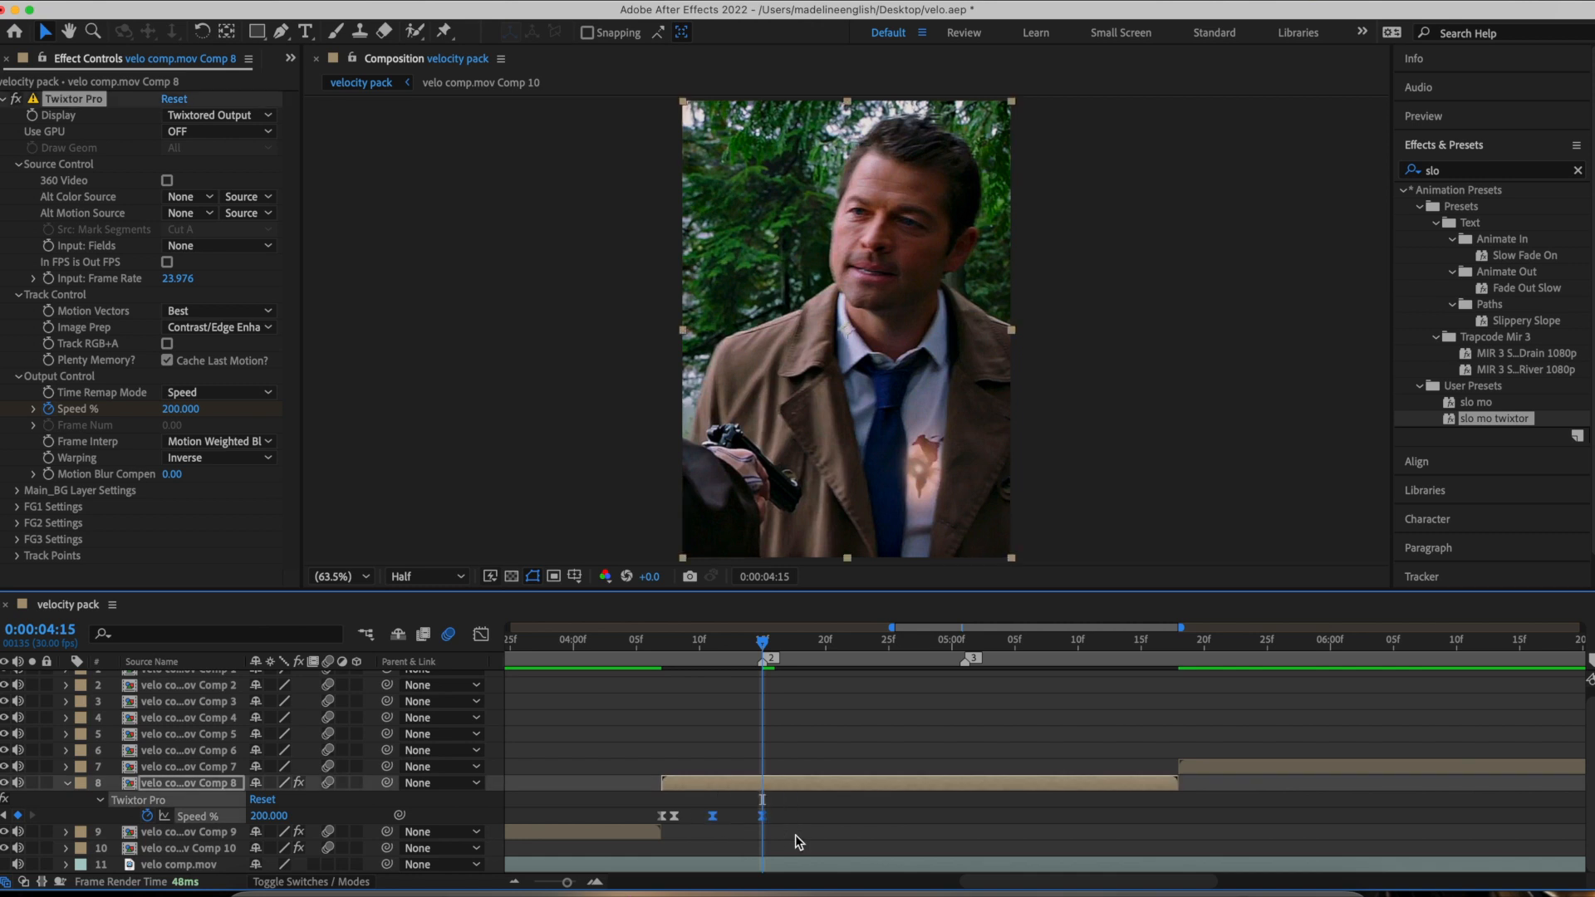
{"action": "left_click", "coordinate": [866, 641]}
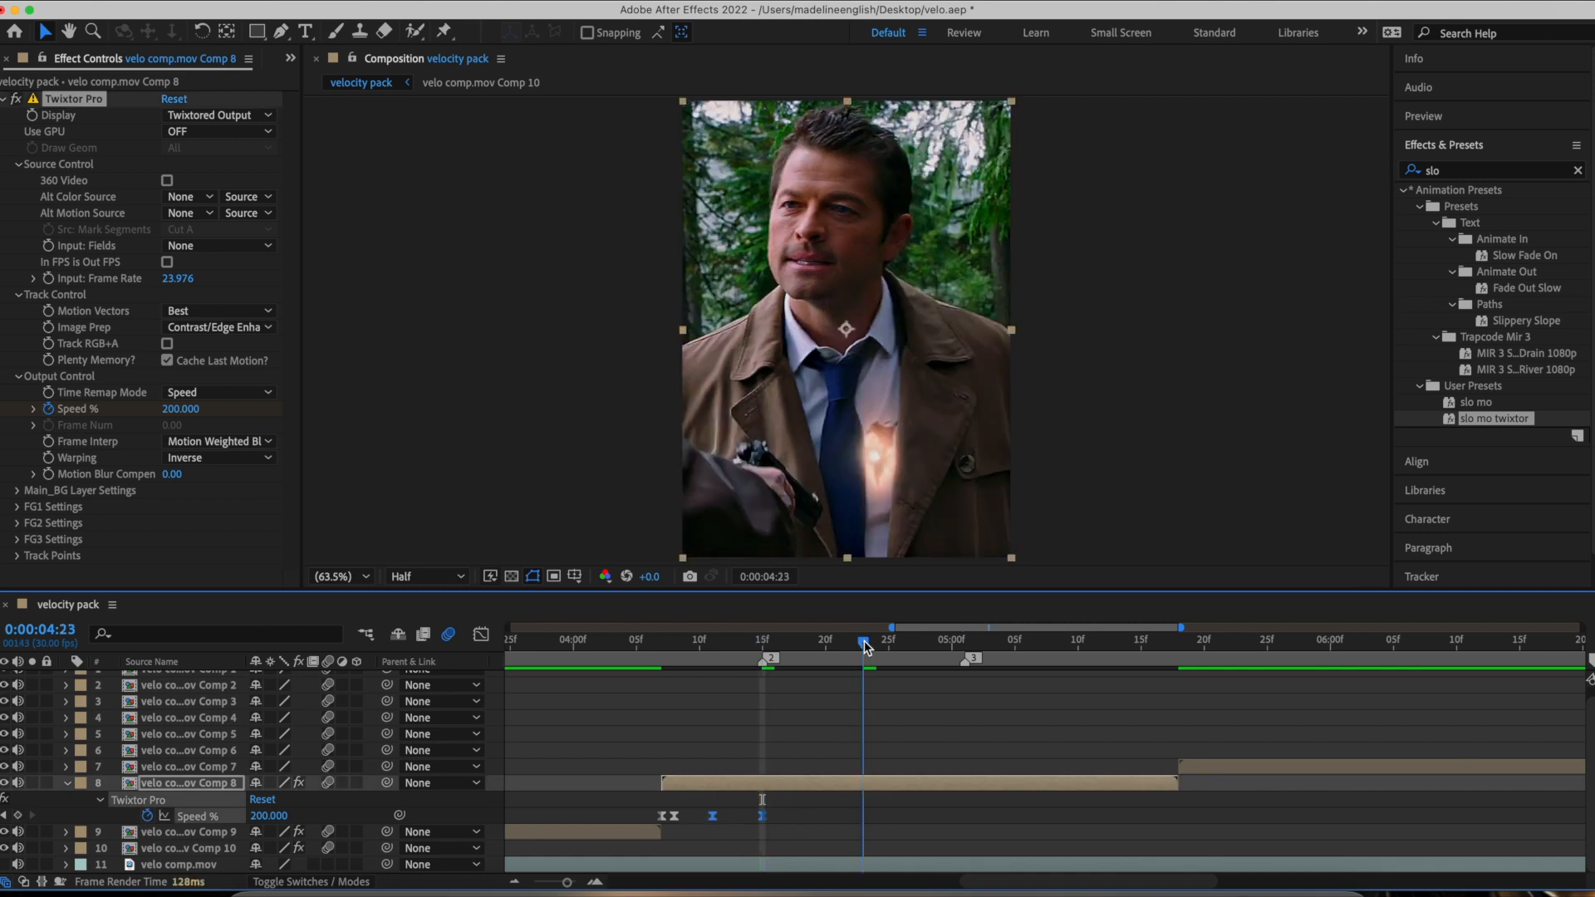
{"action": "key", "text": "ctrl+v"}
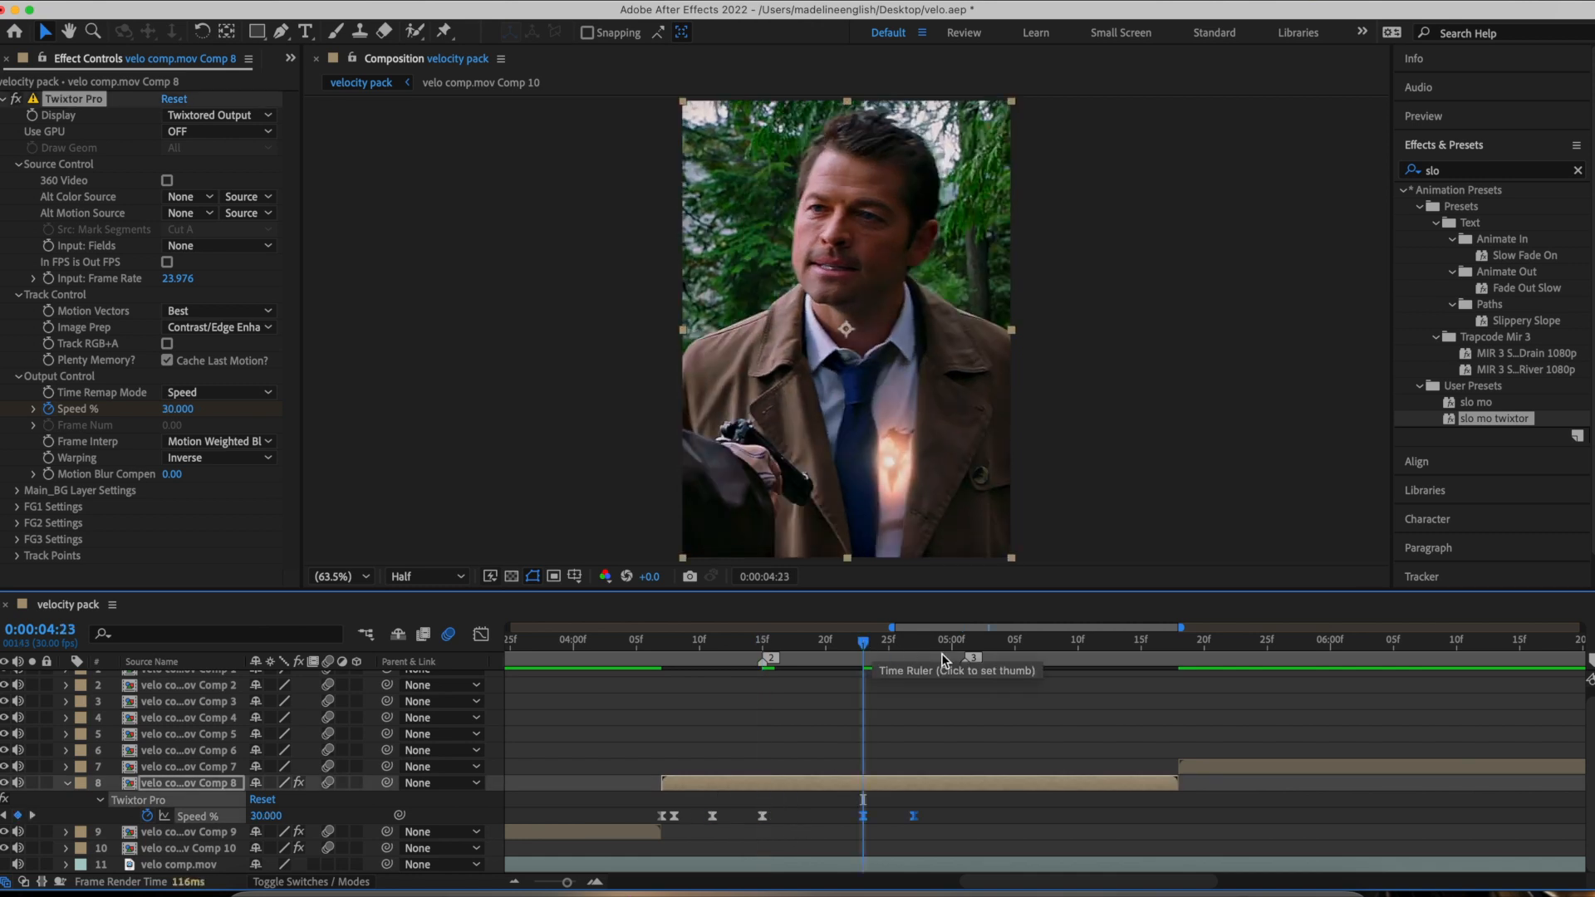
{"action": "left_click", "coordinate": [964, 643]}
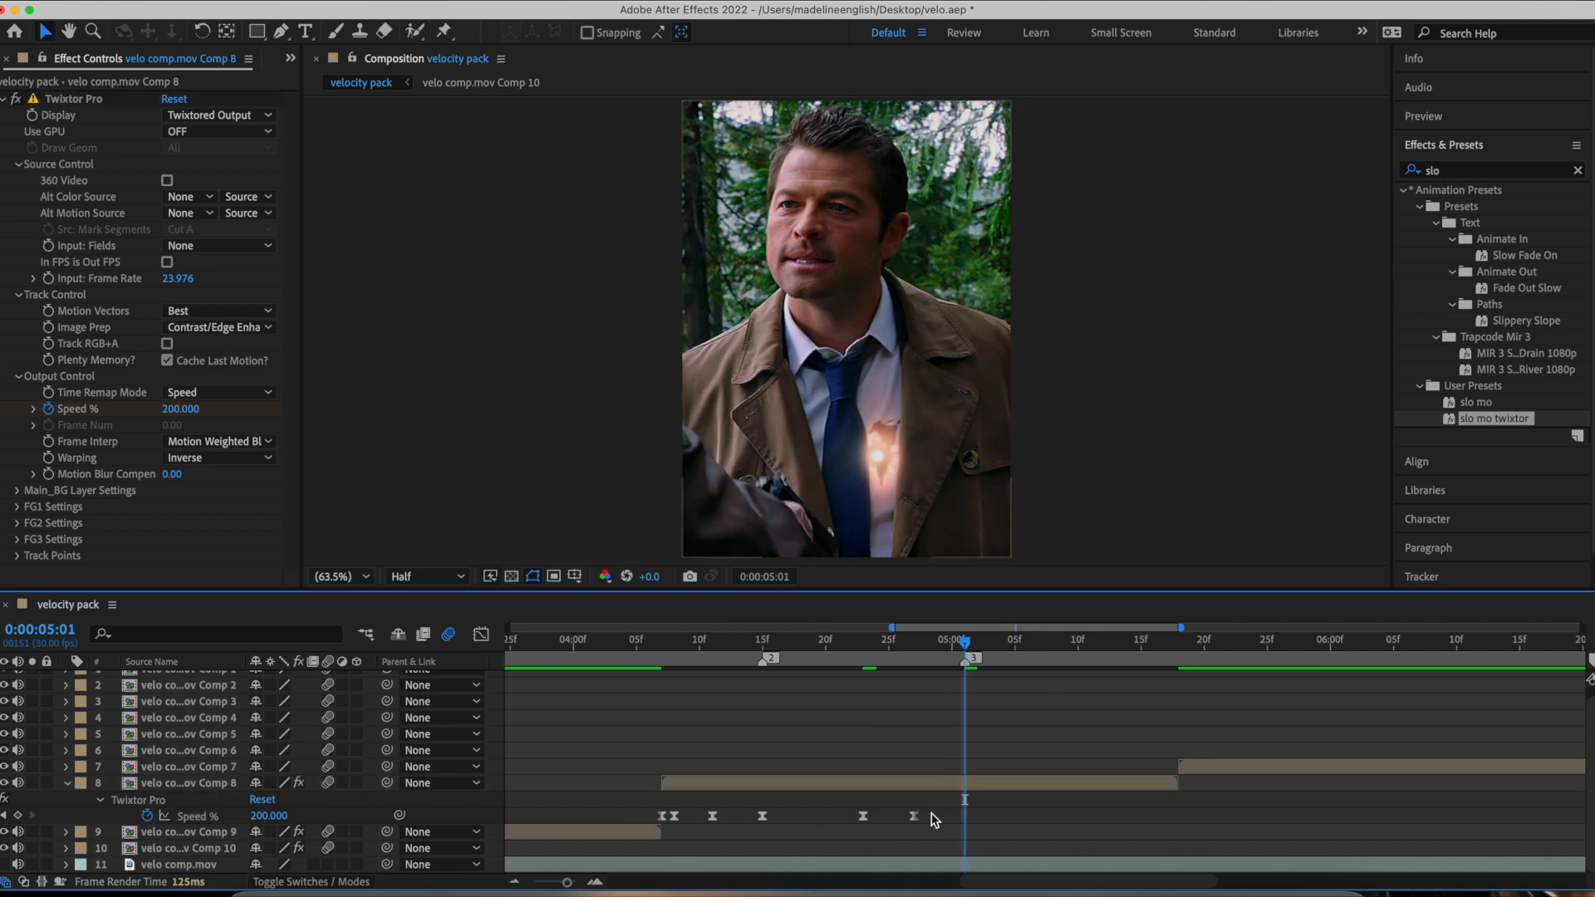
{"action": "left_click_drag", "start_coordinate": [914, 817], "coordinate": [969, 833]}
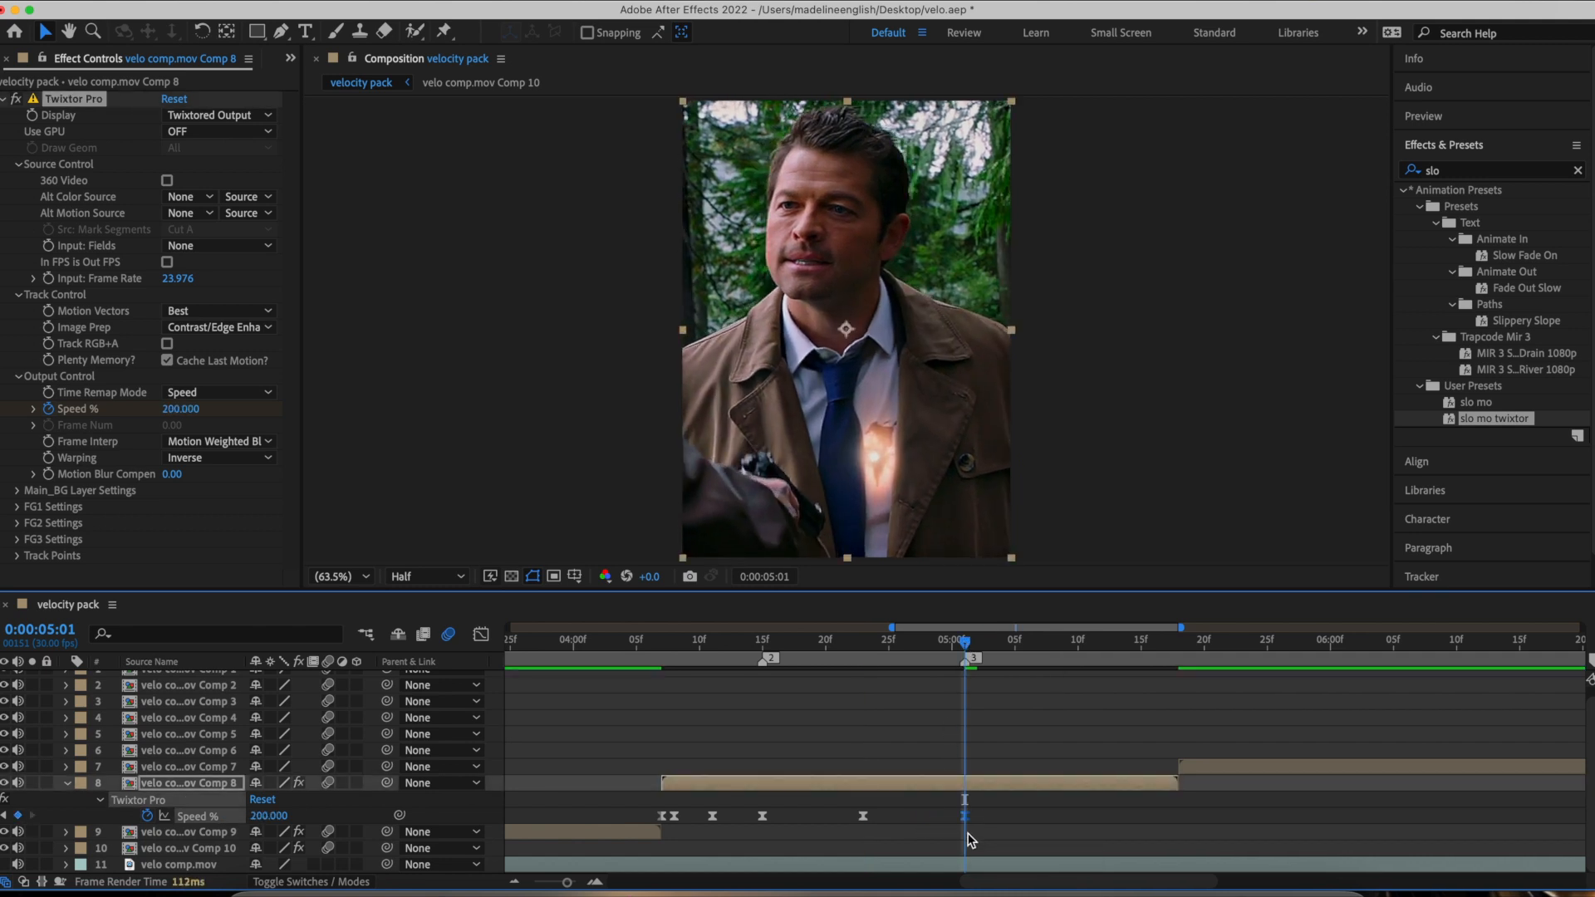
Paste the low and high Speed % keyframe pair at 0:00:05:10 and move its high keyframe to Comp 8's end at 0:00:05:18
{"action": "left_click", "coordinate": [1080, 644]}
{"action": "key", "text": "ctrl+v"}
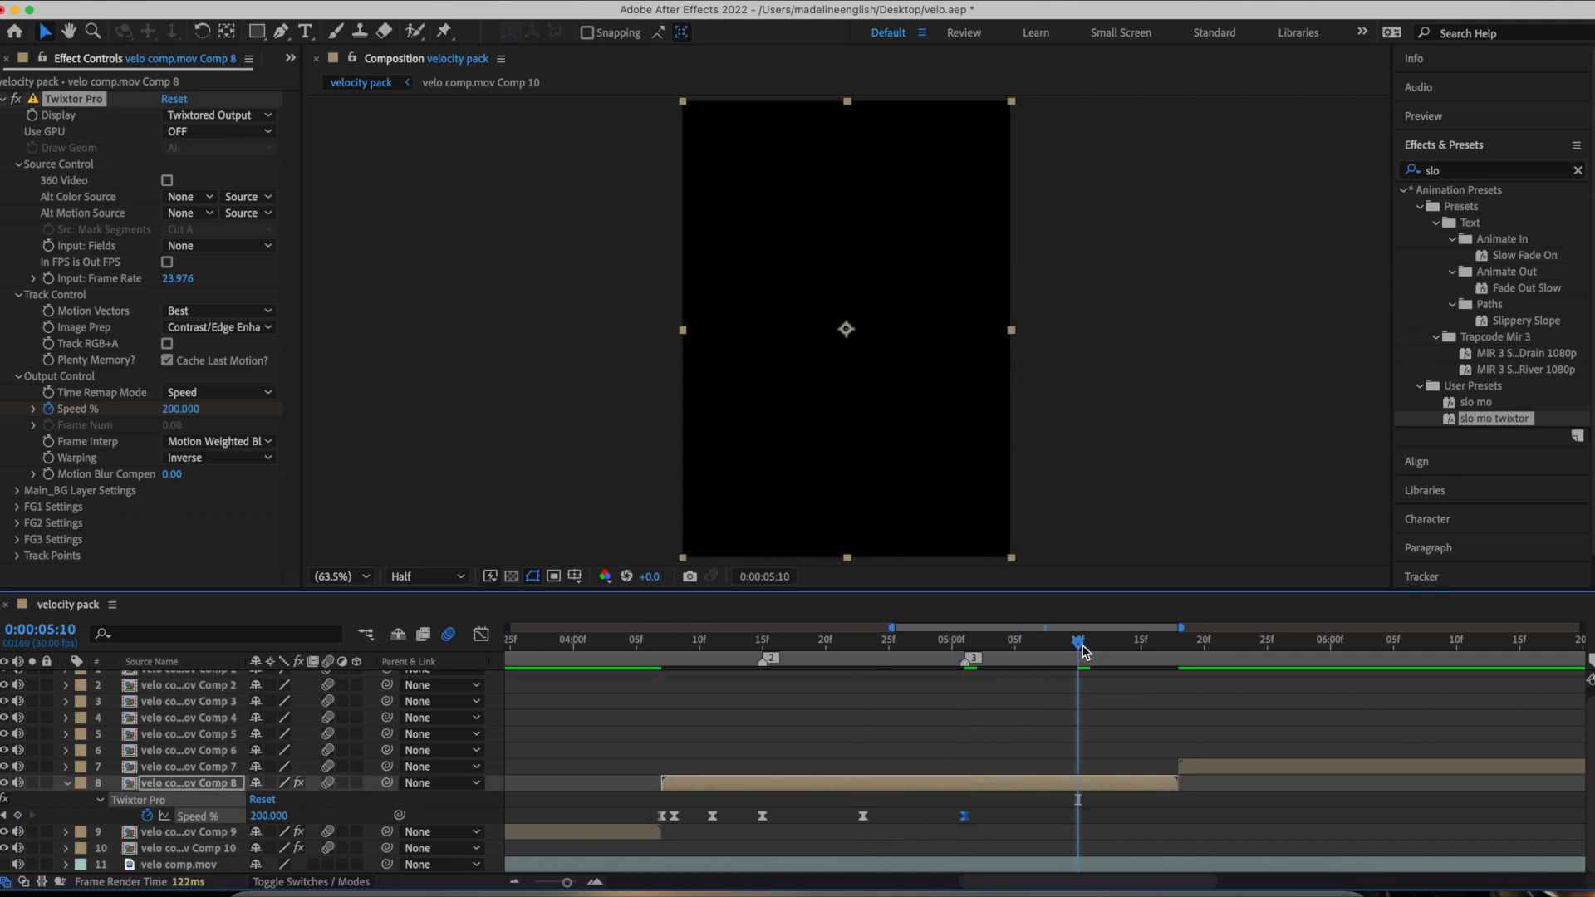
{"action": "left_click", "coordinate": [1178, 642]}
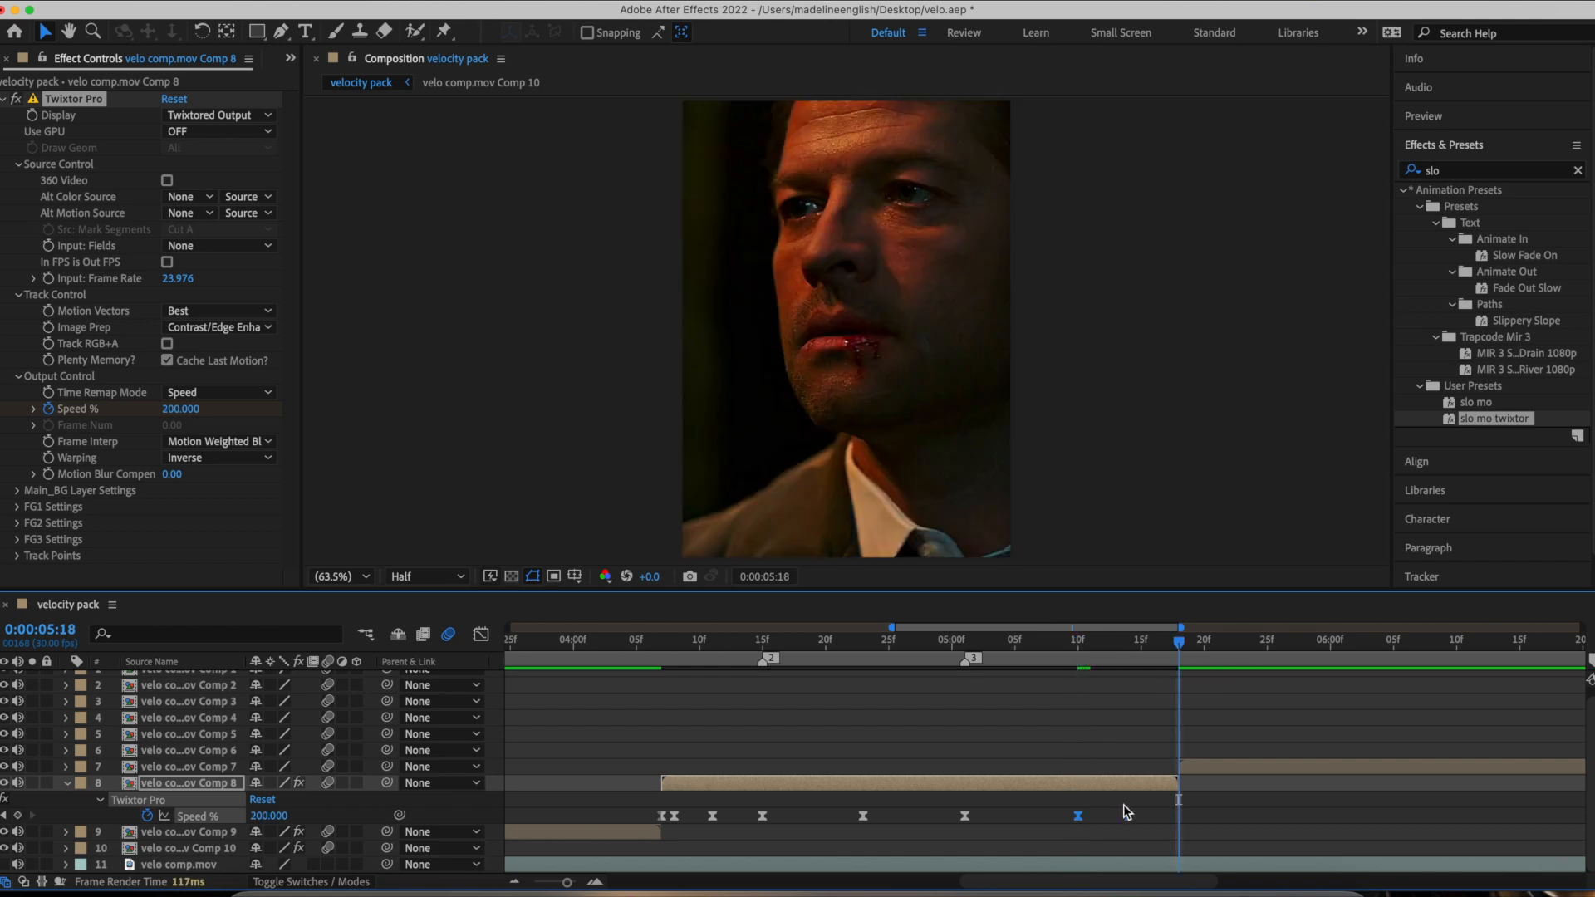
{"action": "left_click", "coordinate": [1123, 804]}
{"action": "left_click", "coordinate": [1129, 816]}
{"action": "left_click_drag", "start_coordinate": [1128, 816], "coordinate": [1179, 818]}
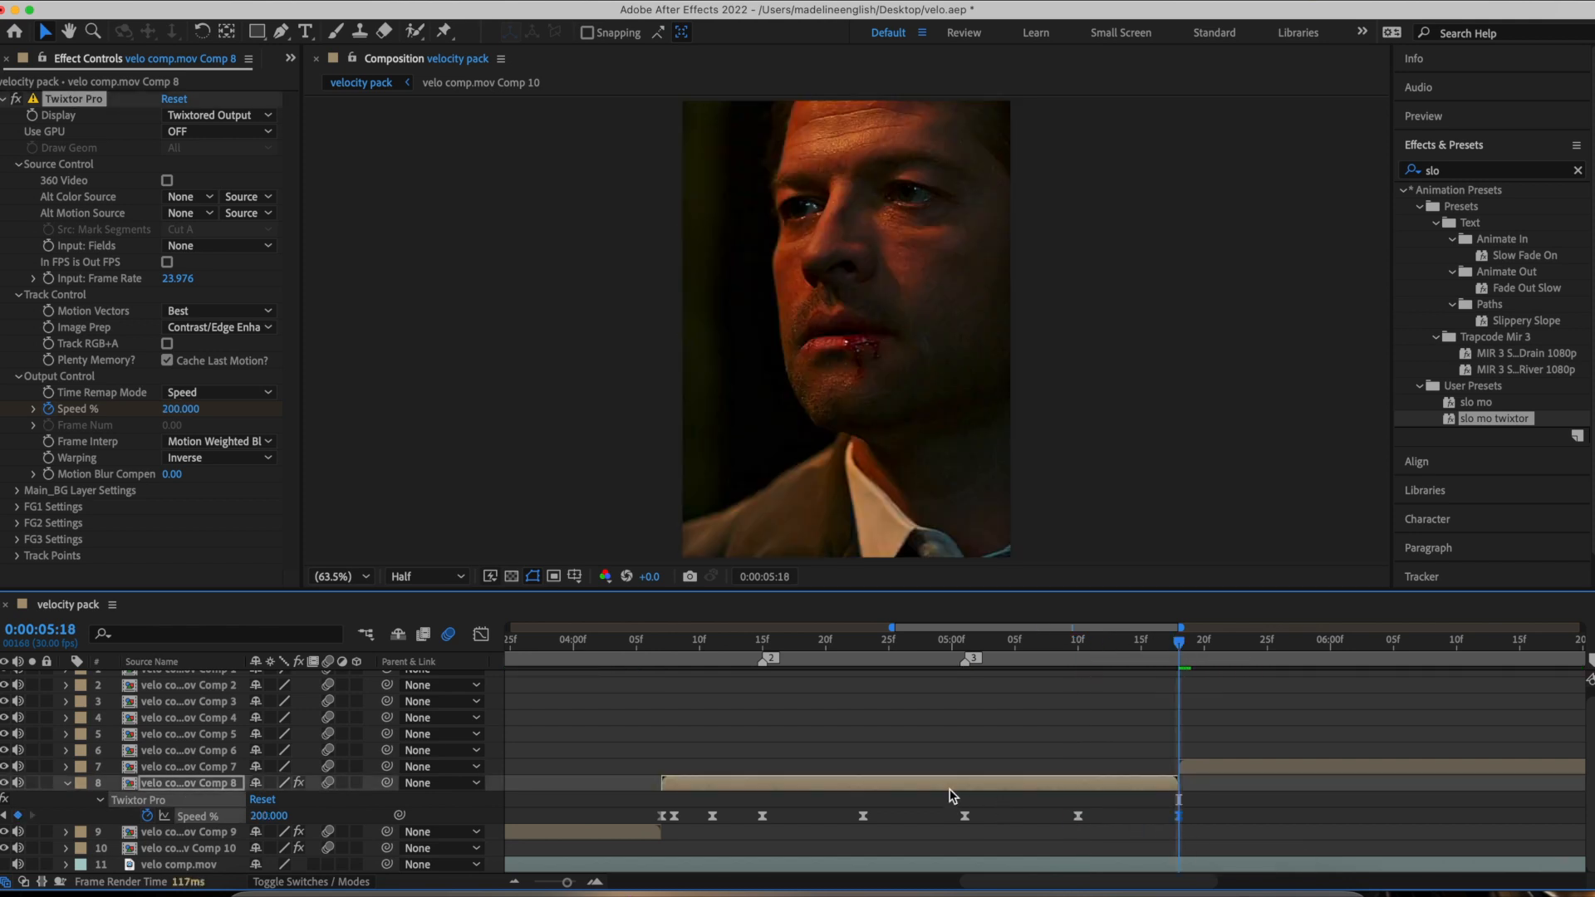
Lengthen the easing handles on Comp 8's three low Speed % keyframes in the value graph to widen the slow sections
{"action": "left_click", "coordinate": [1142, 645]}
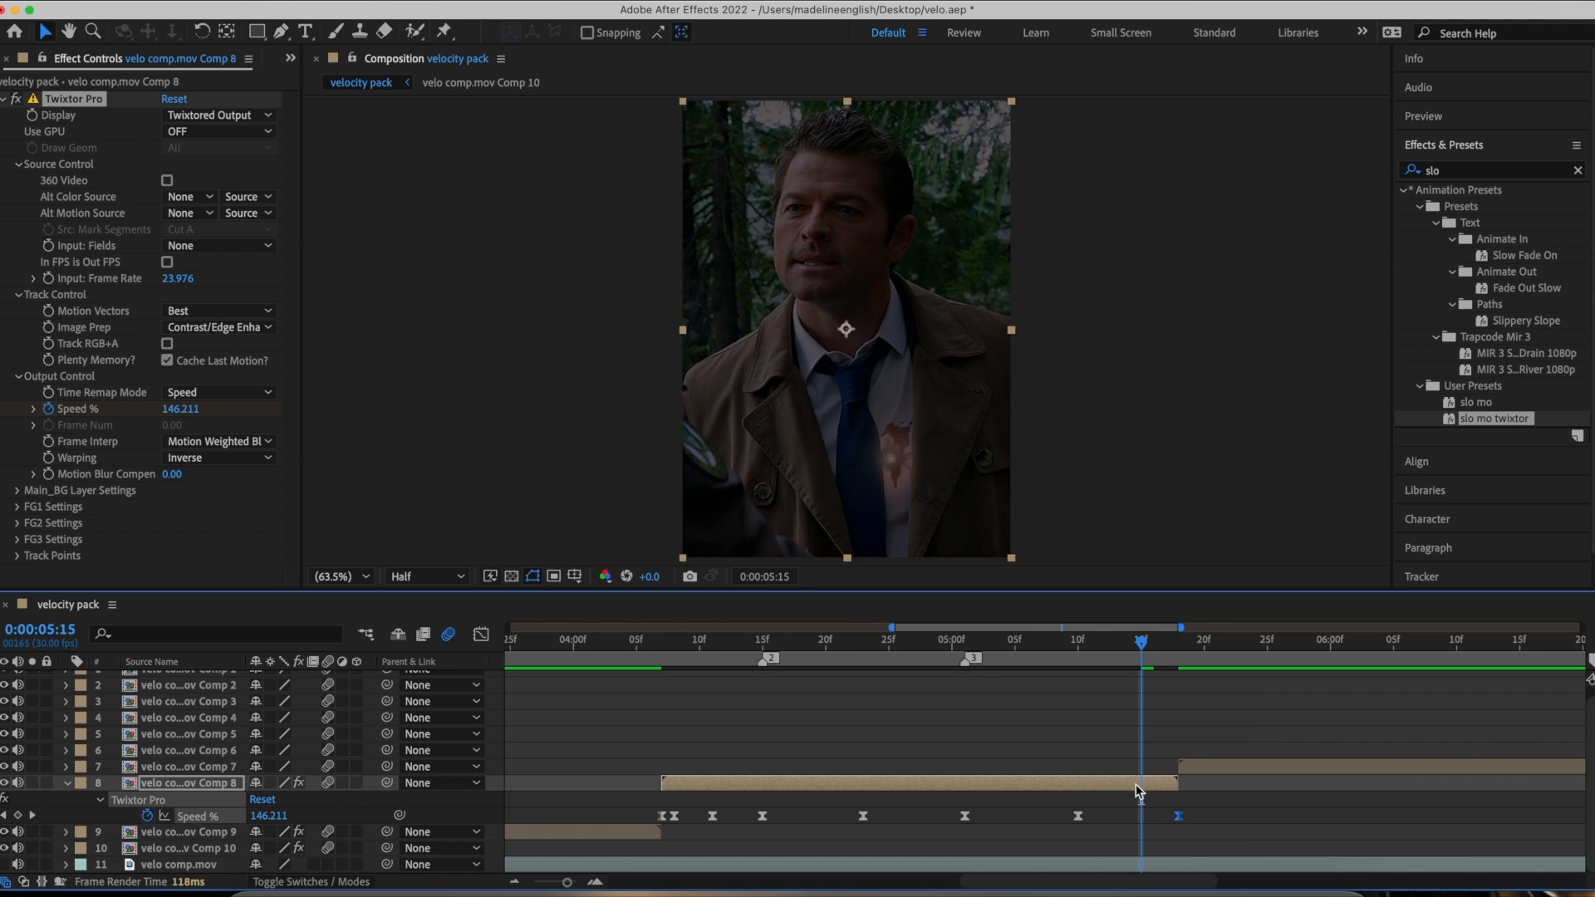
{"action": "left_click", "coordinate": [482, 635]}
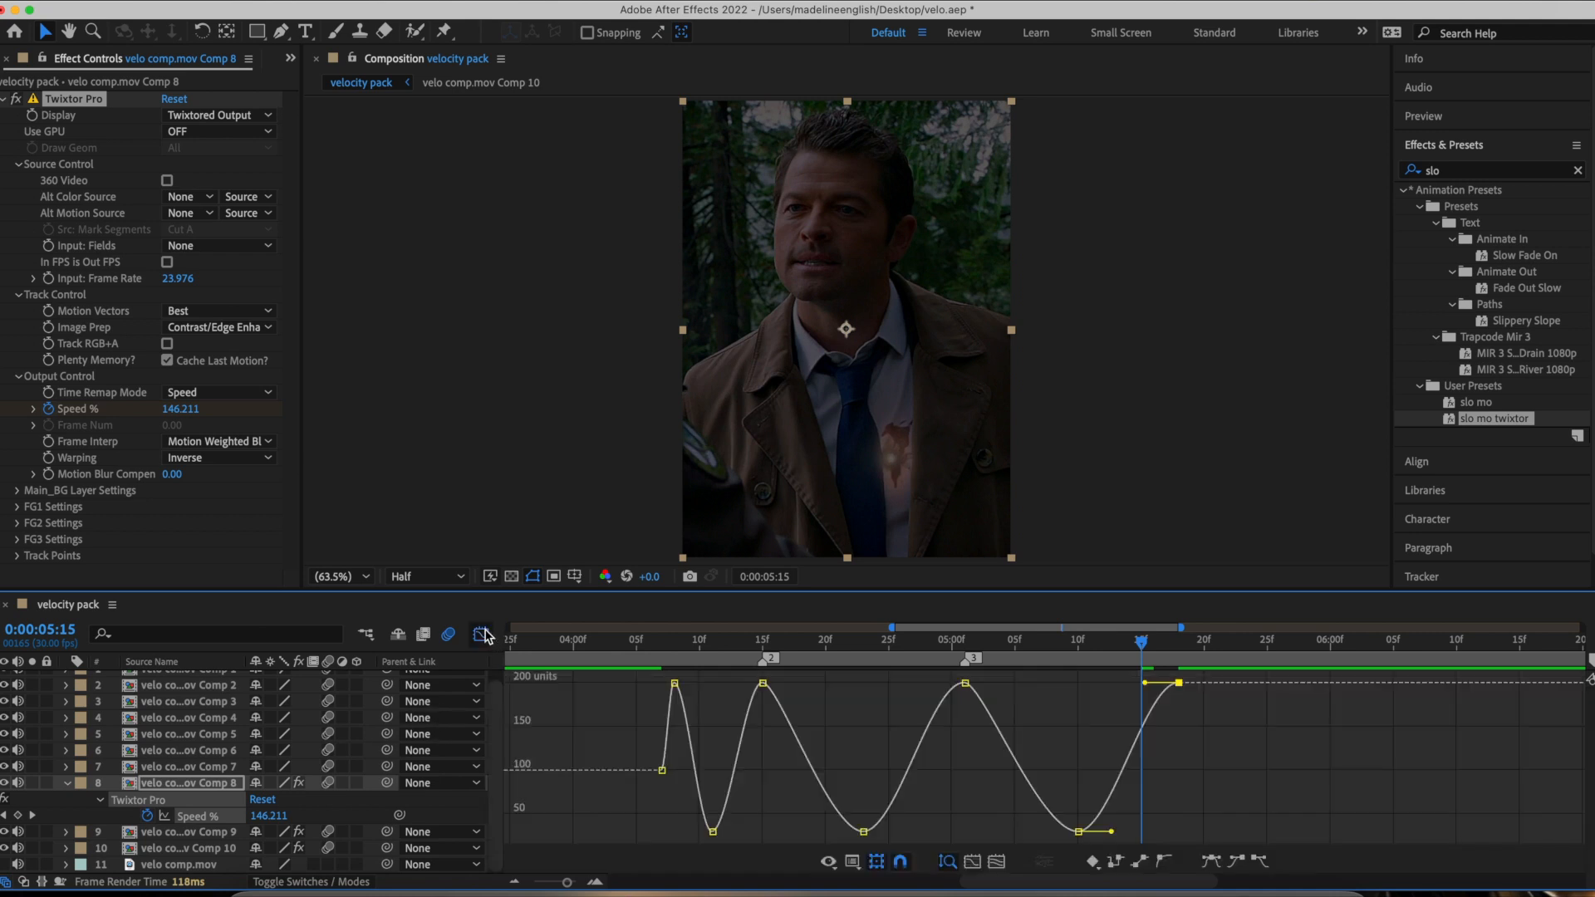
{"action": "left_click_drag", "start_coordinate": [1112, 832], "coordinate": [1180, 829]}
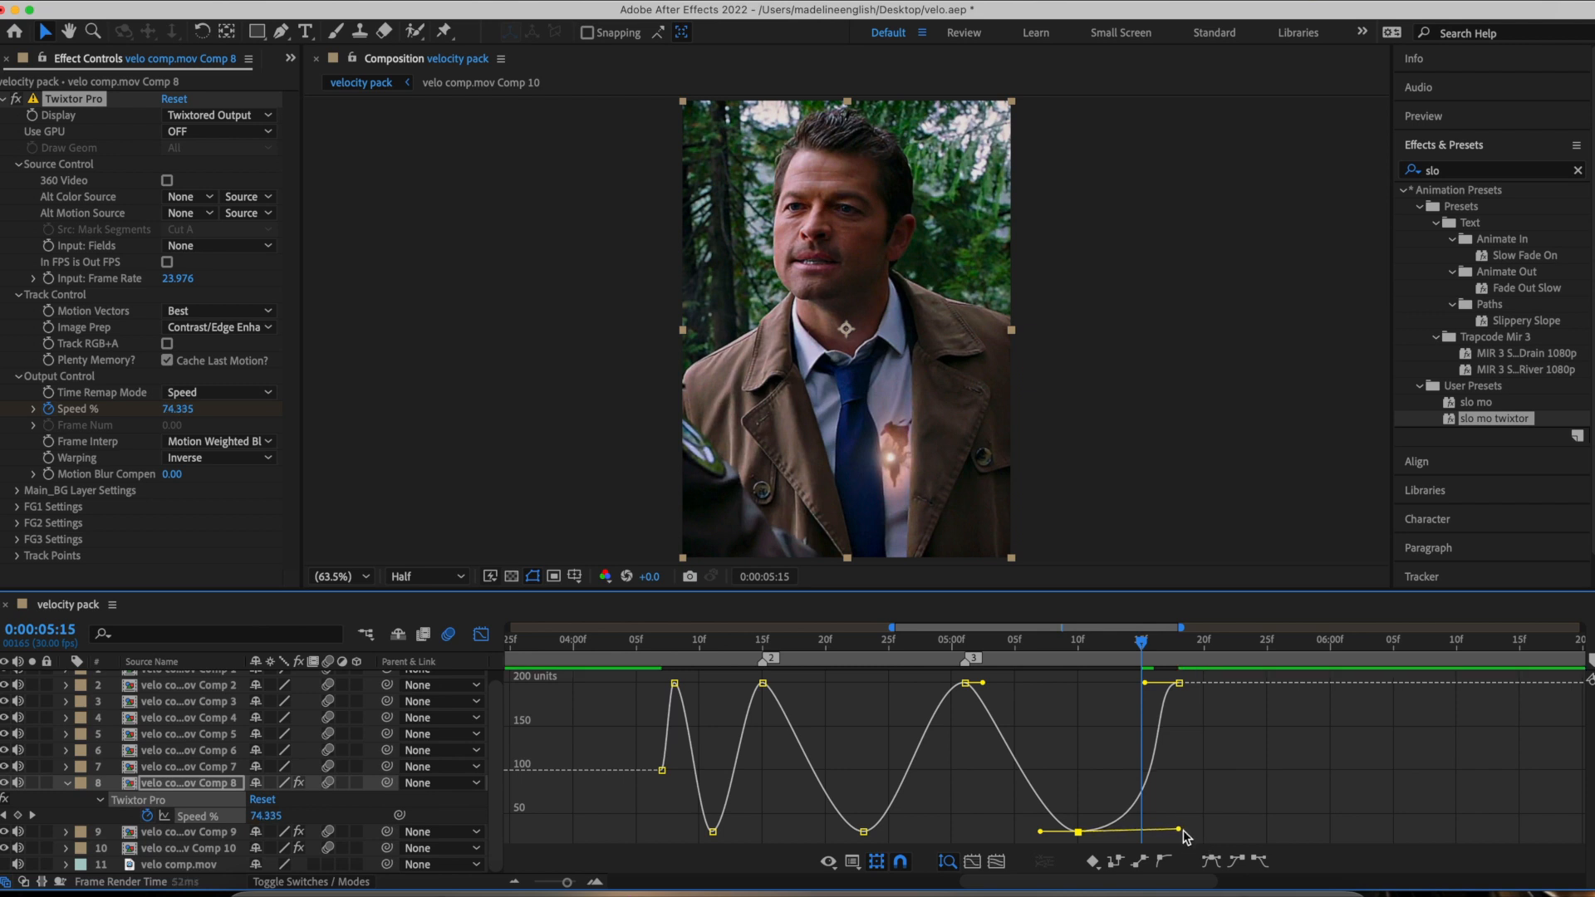
{"action": "left_click_drag", "start_coordinate": [1040, 832], "coordinate": [973, 830]}
{"action": "left_click", "coordinate": [864, 832]}
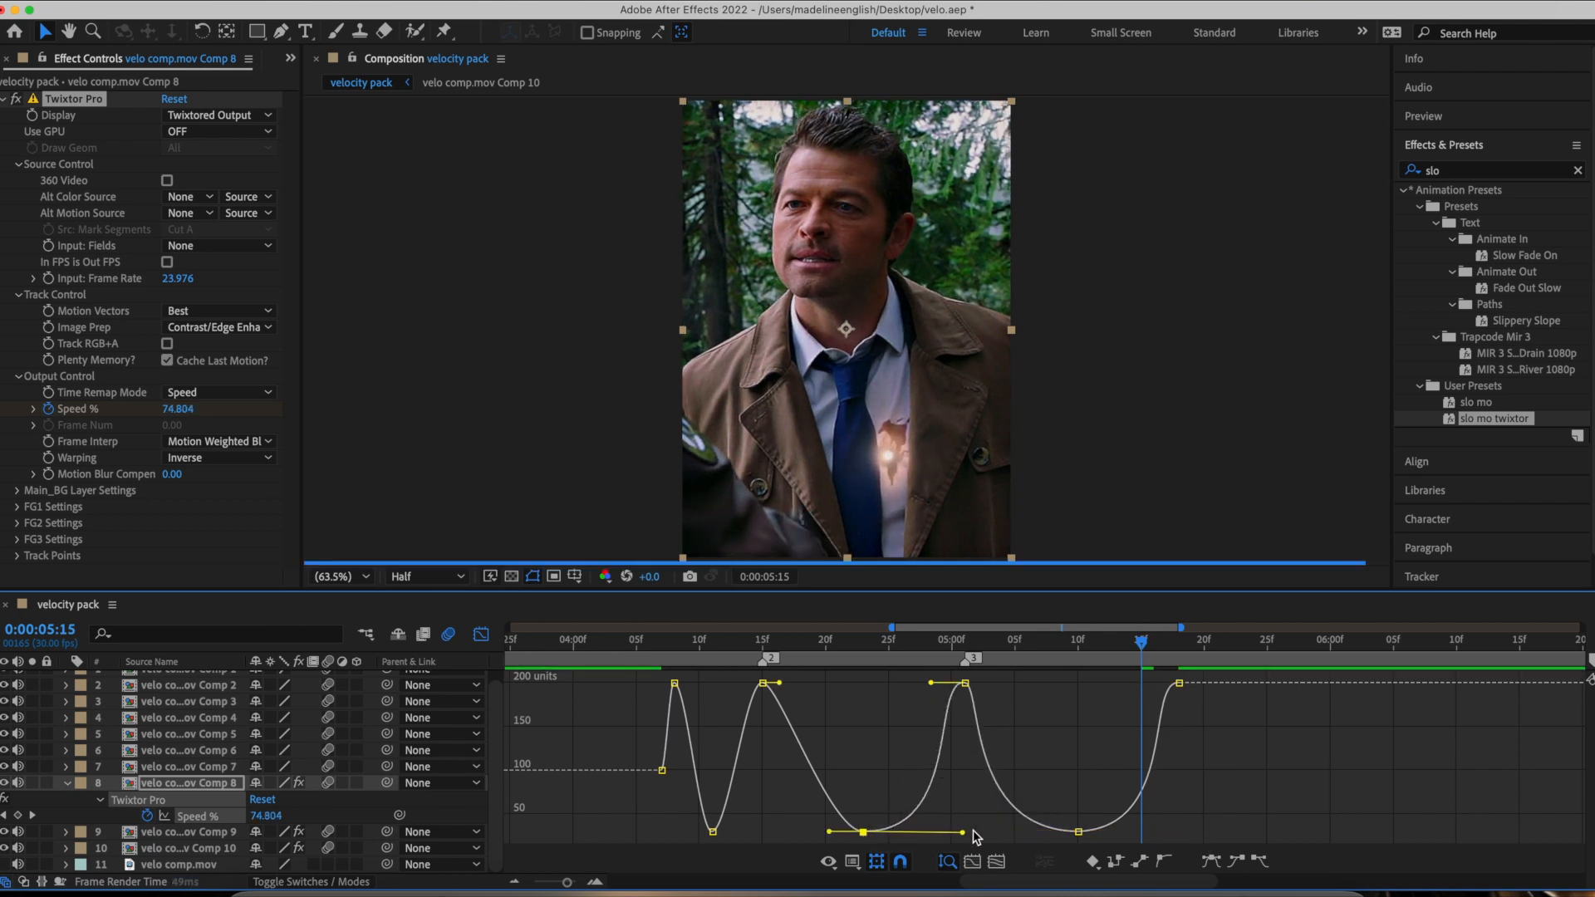
{"action": "mouse_move", "coordinate": [829, 832]}
{"action": "left_mouse_down"}
{"action": "mouse_move", "coordinate": [751, 838]}
{"action": "mouse_move", "coordinate": [810, 829]}
{"action": "left_mouse_up"}
{"action": "left_click", "coordinate": [712, 832]}
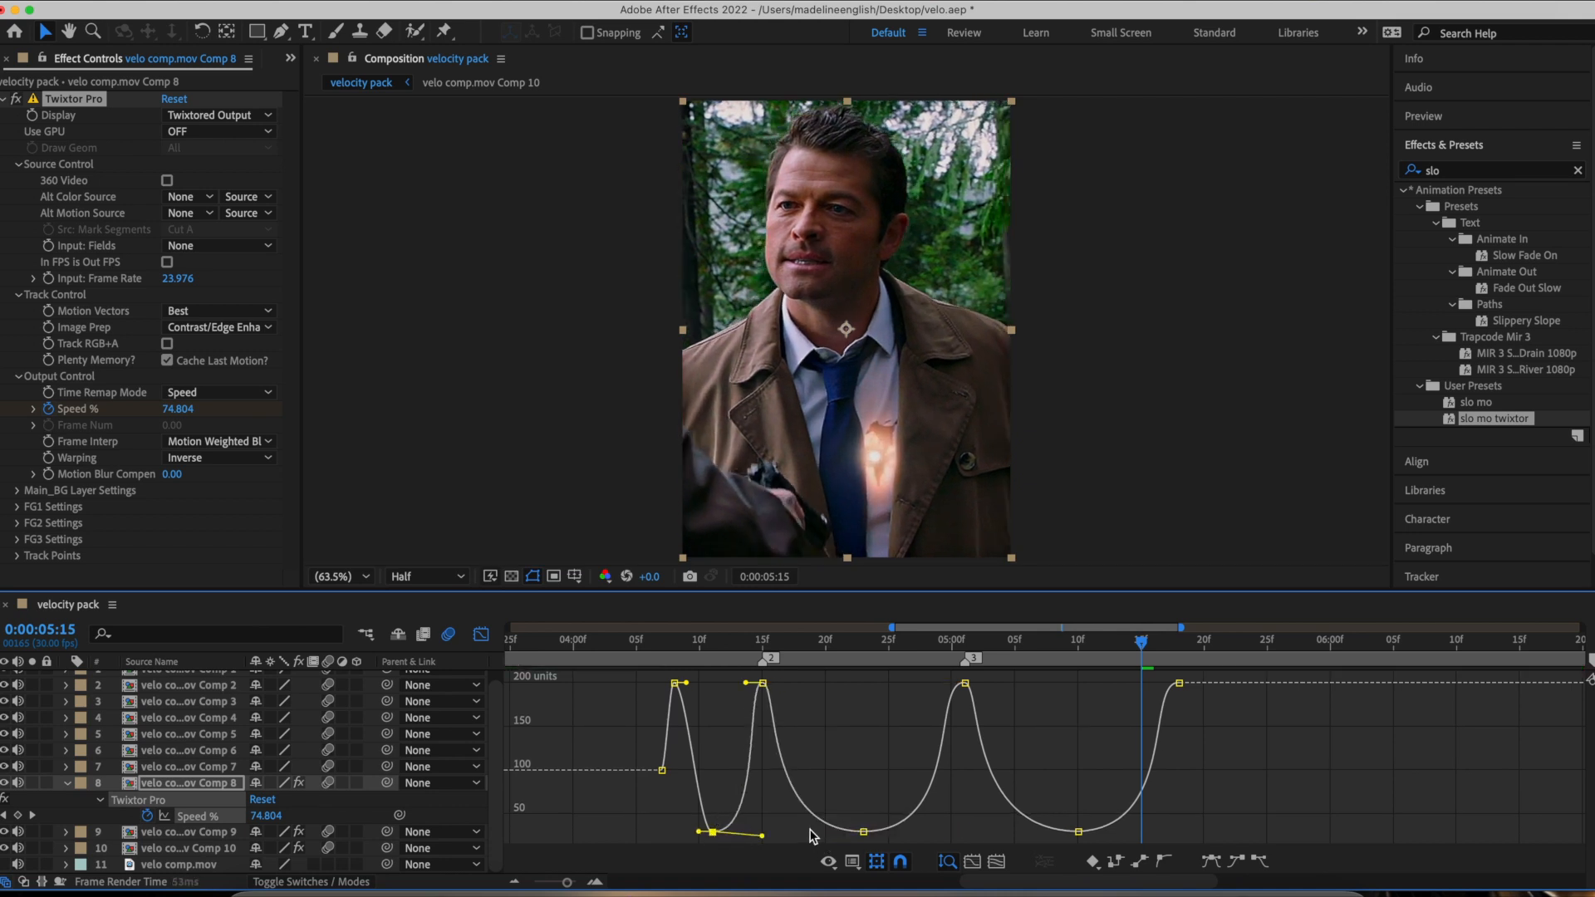
Pull in the easing handles on Comp 8's high Speed % keyframes to sharpen the peaks, then close the graph and collapse the layer's keyframes
{"action": "left_click", "coordinate": [661, 770]}
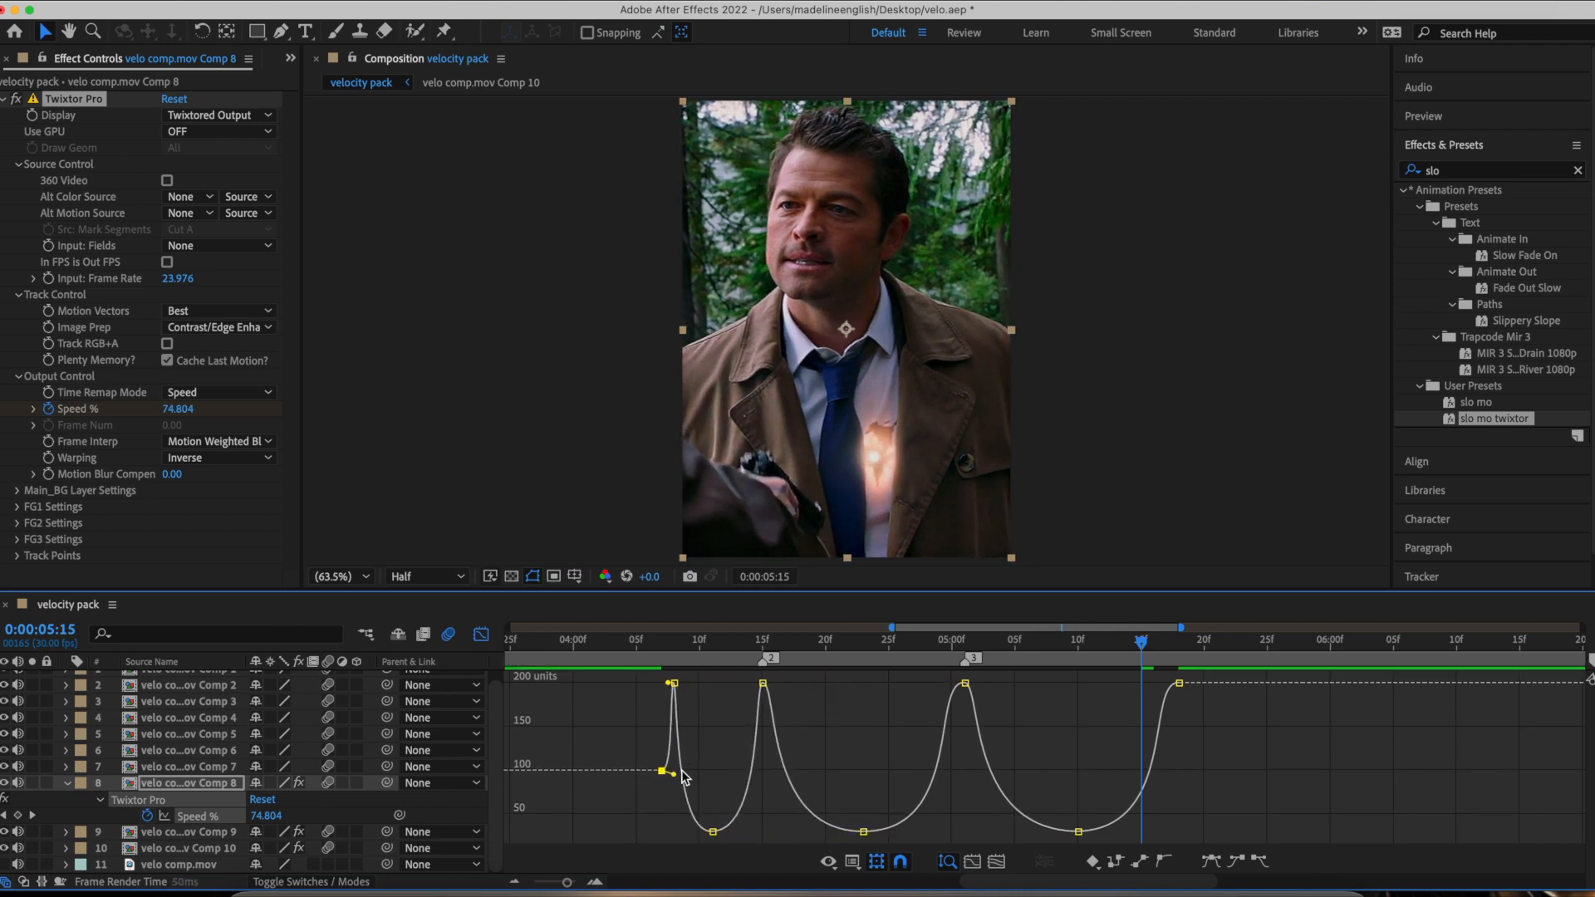
{"action": "left_click", "coordinate": [763, 684]}
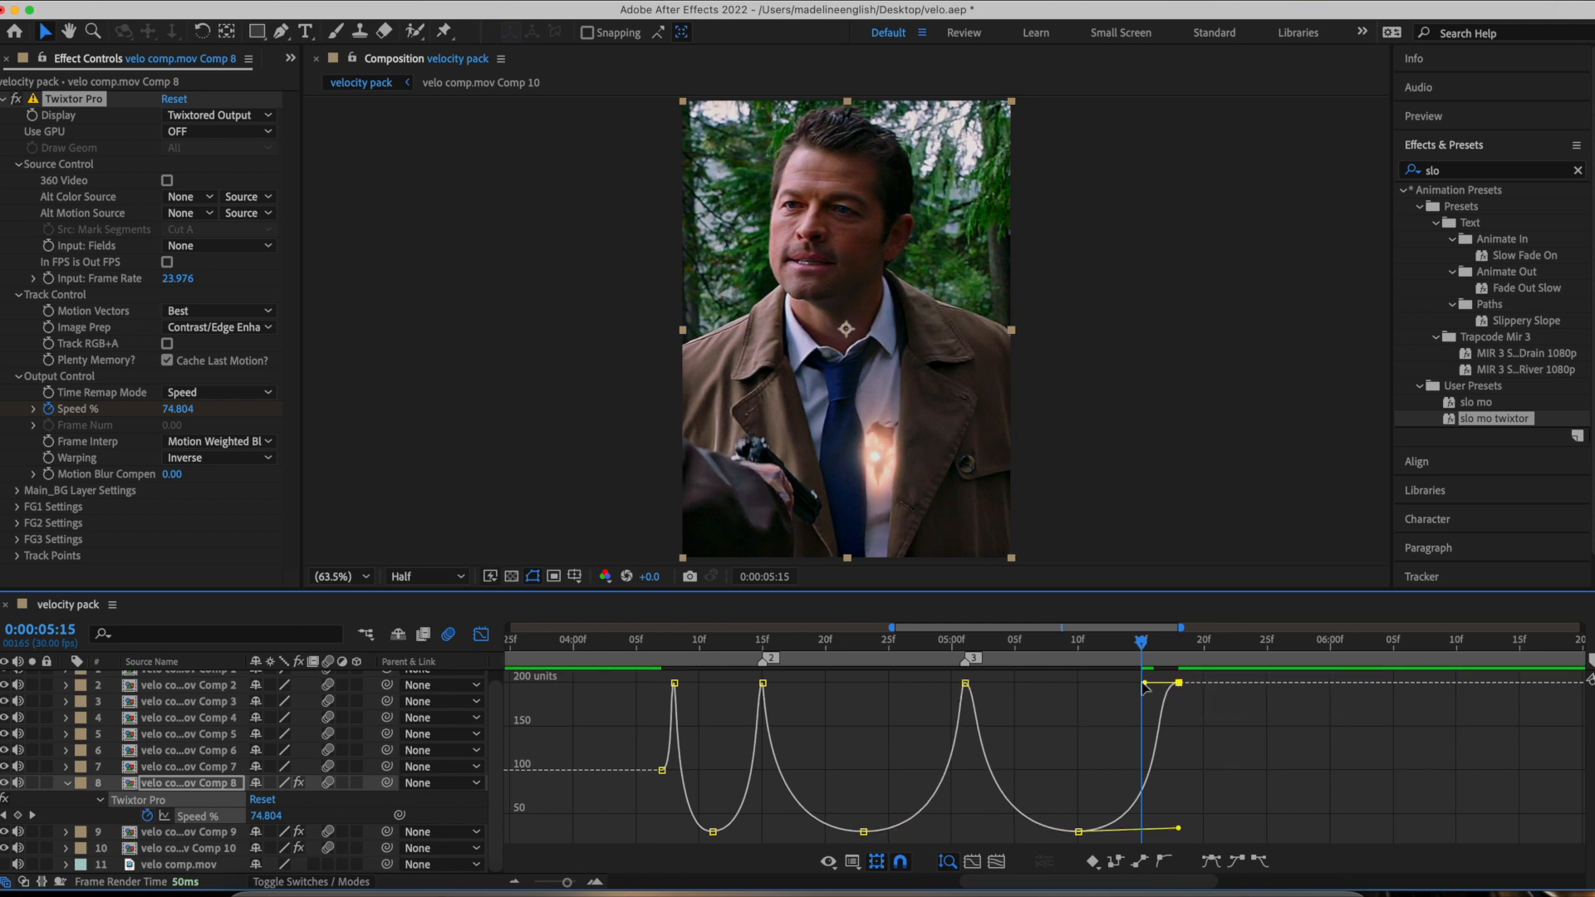
{"action": "left_click_drag", "start_coordinate": [1143, 684], "coordinate": [1178, 683]}
{"action": "left_click", "coordinate": [965, 683]}
{"action": "left_click", "coordinate": [481, 634]}
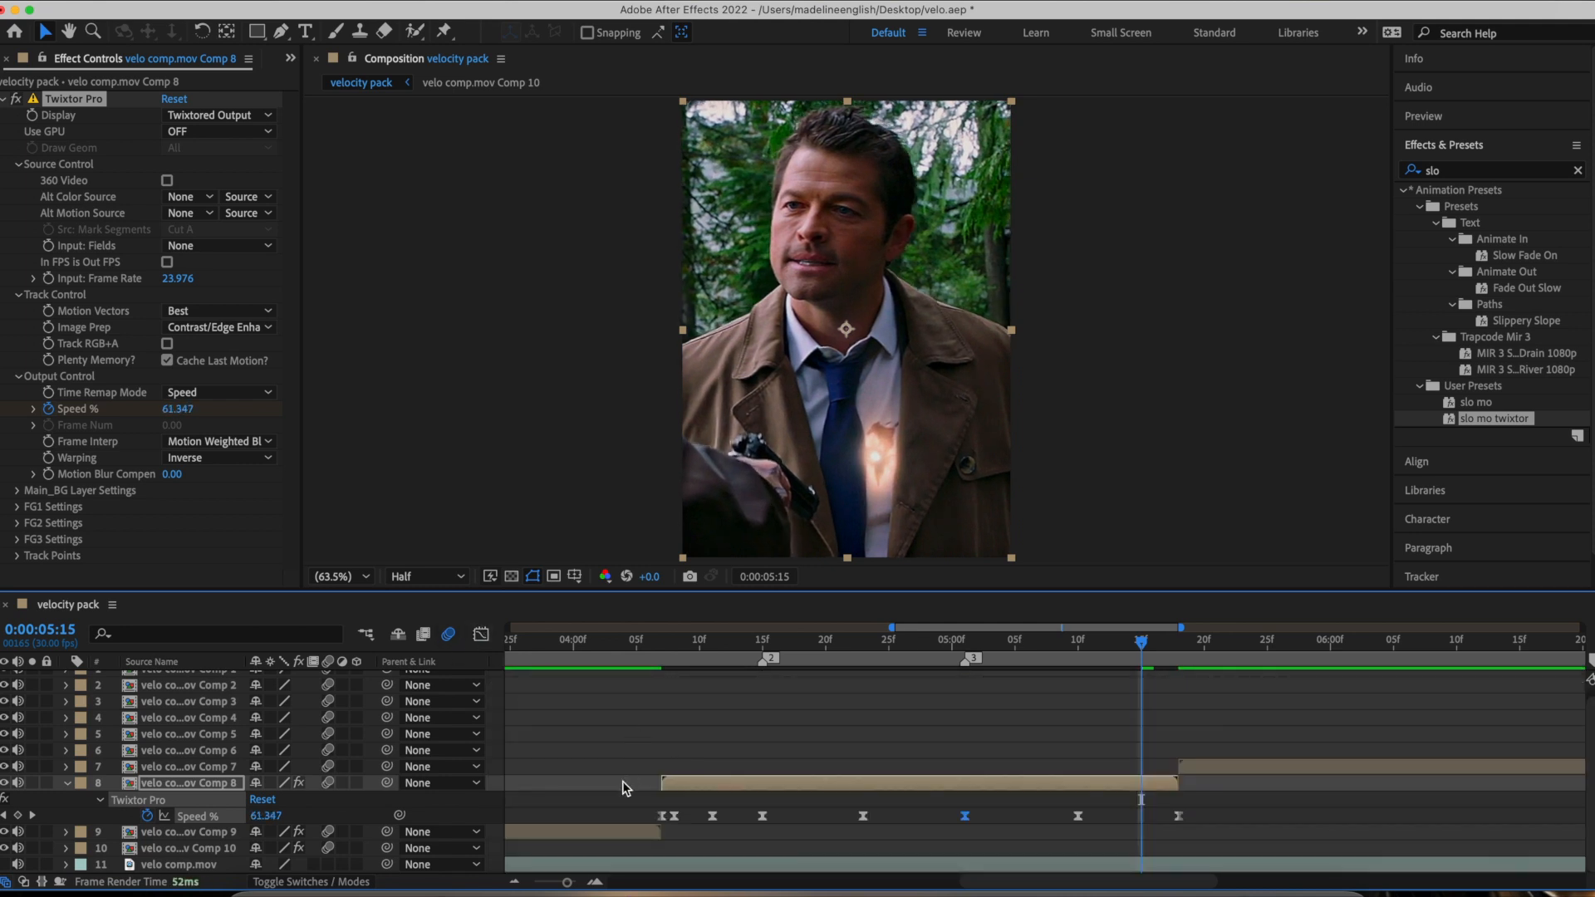
{"action": "key", "text": "u"}
Preview the velocity ramps across the whole timeline from 0:00:01:07 and 0:00:01:01, and replay Comp 8 from 0:00:04:09
{"action": "left_click_drag", "start_coordinate": [564, 886], "coordinate": [536, 888]}
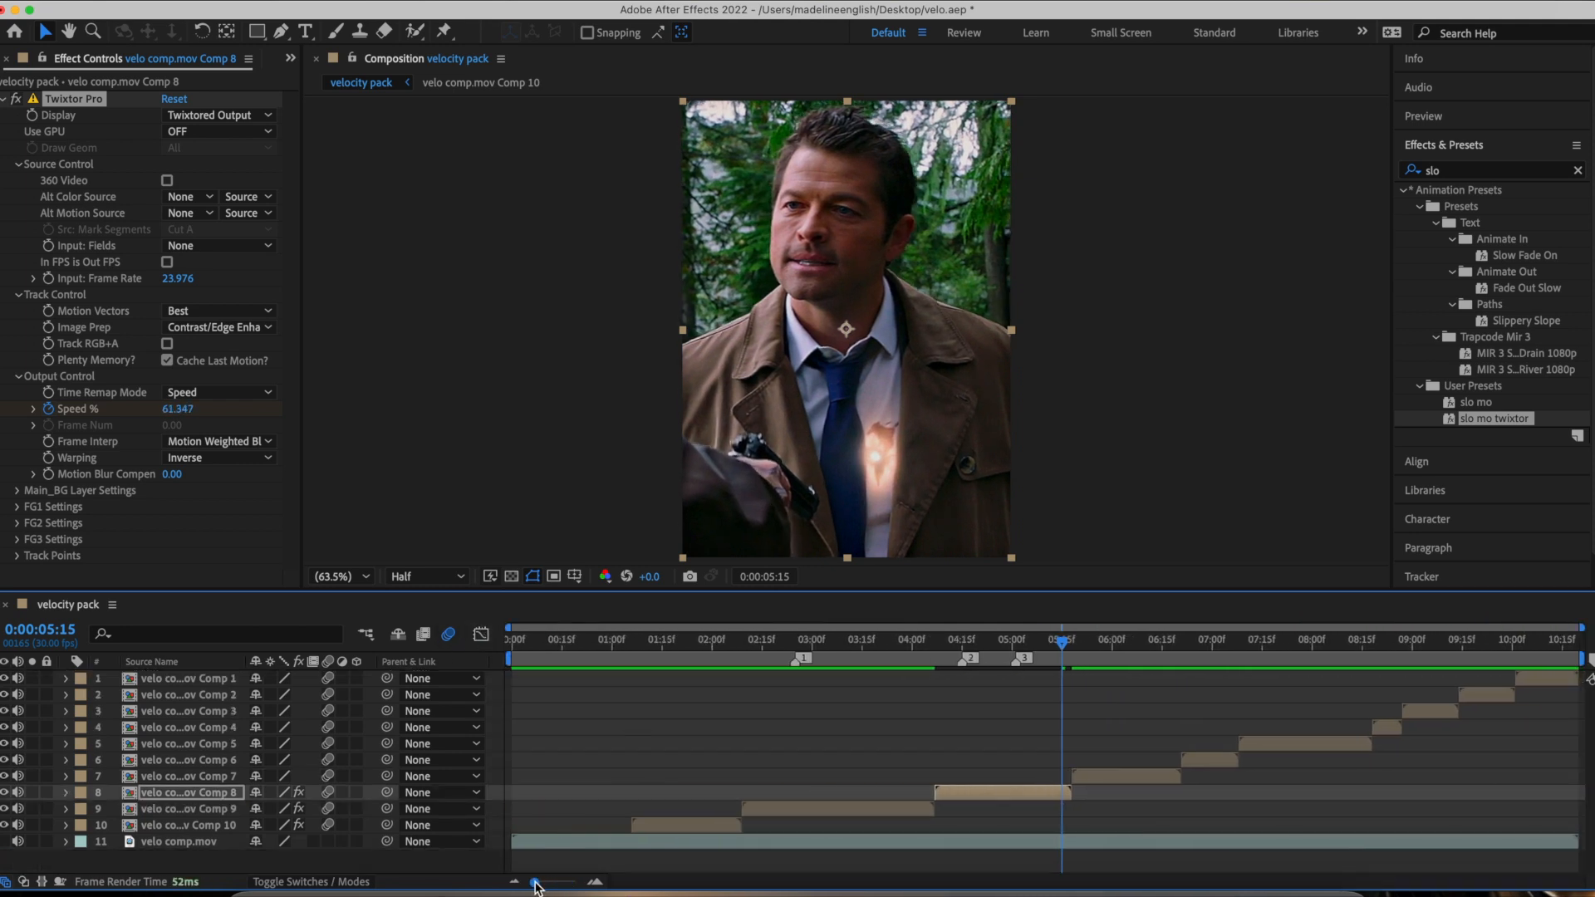
{"action": "left_click", "coordinate": [637, 658]}
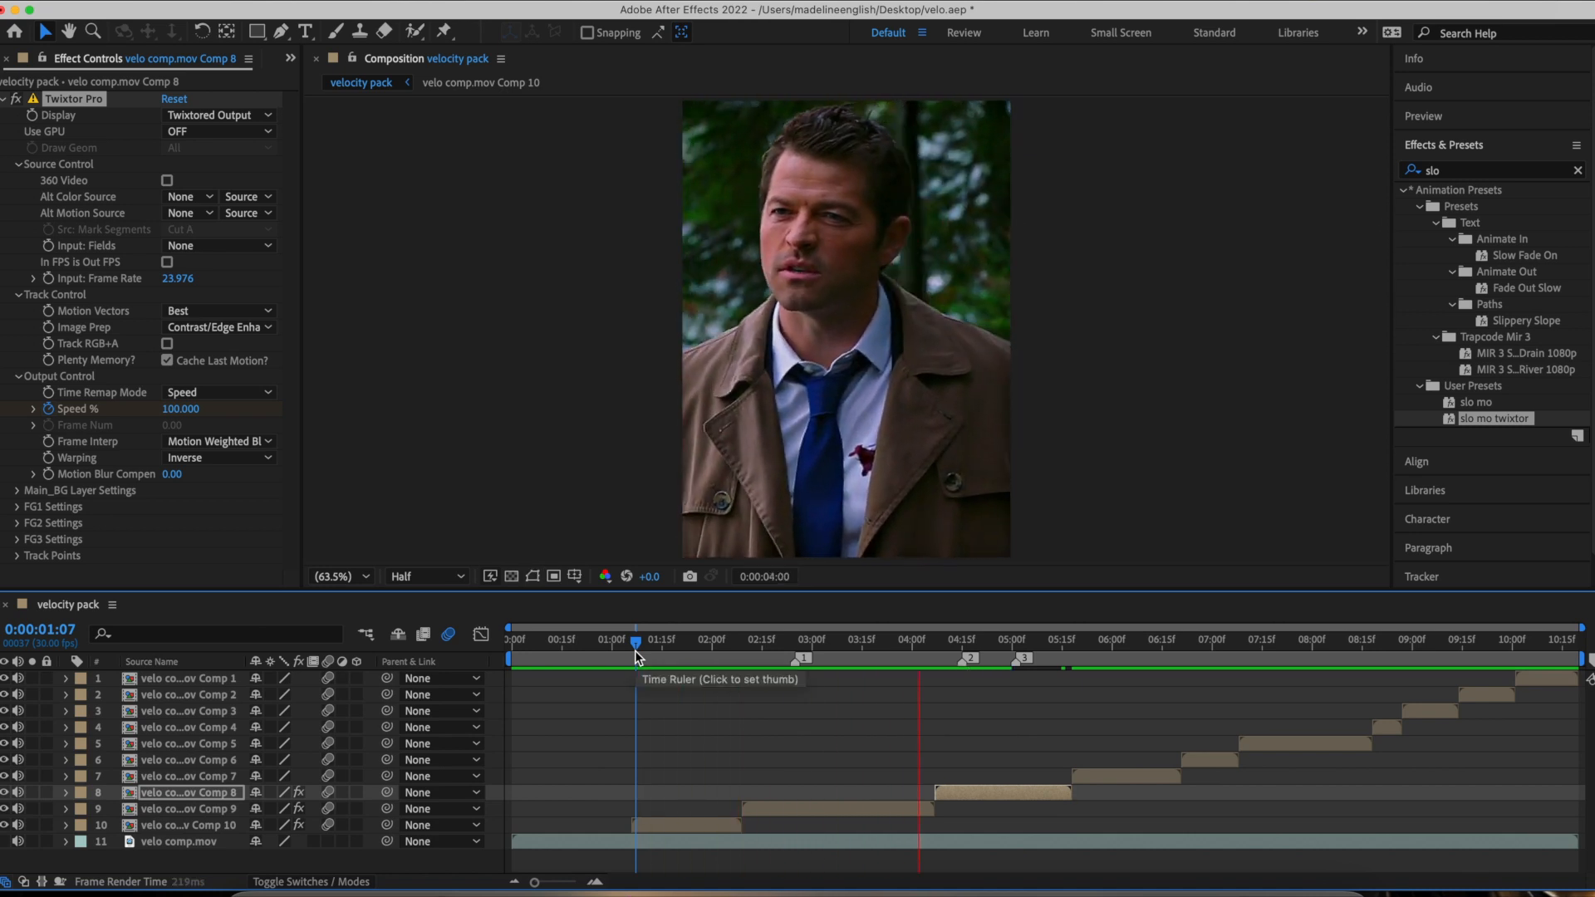
{"action": "key", "text": "space"}
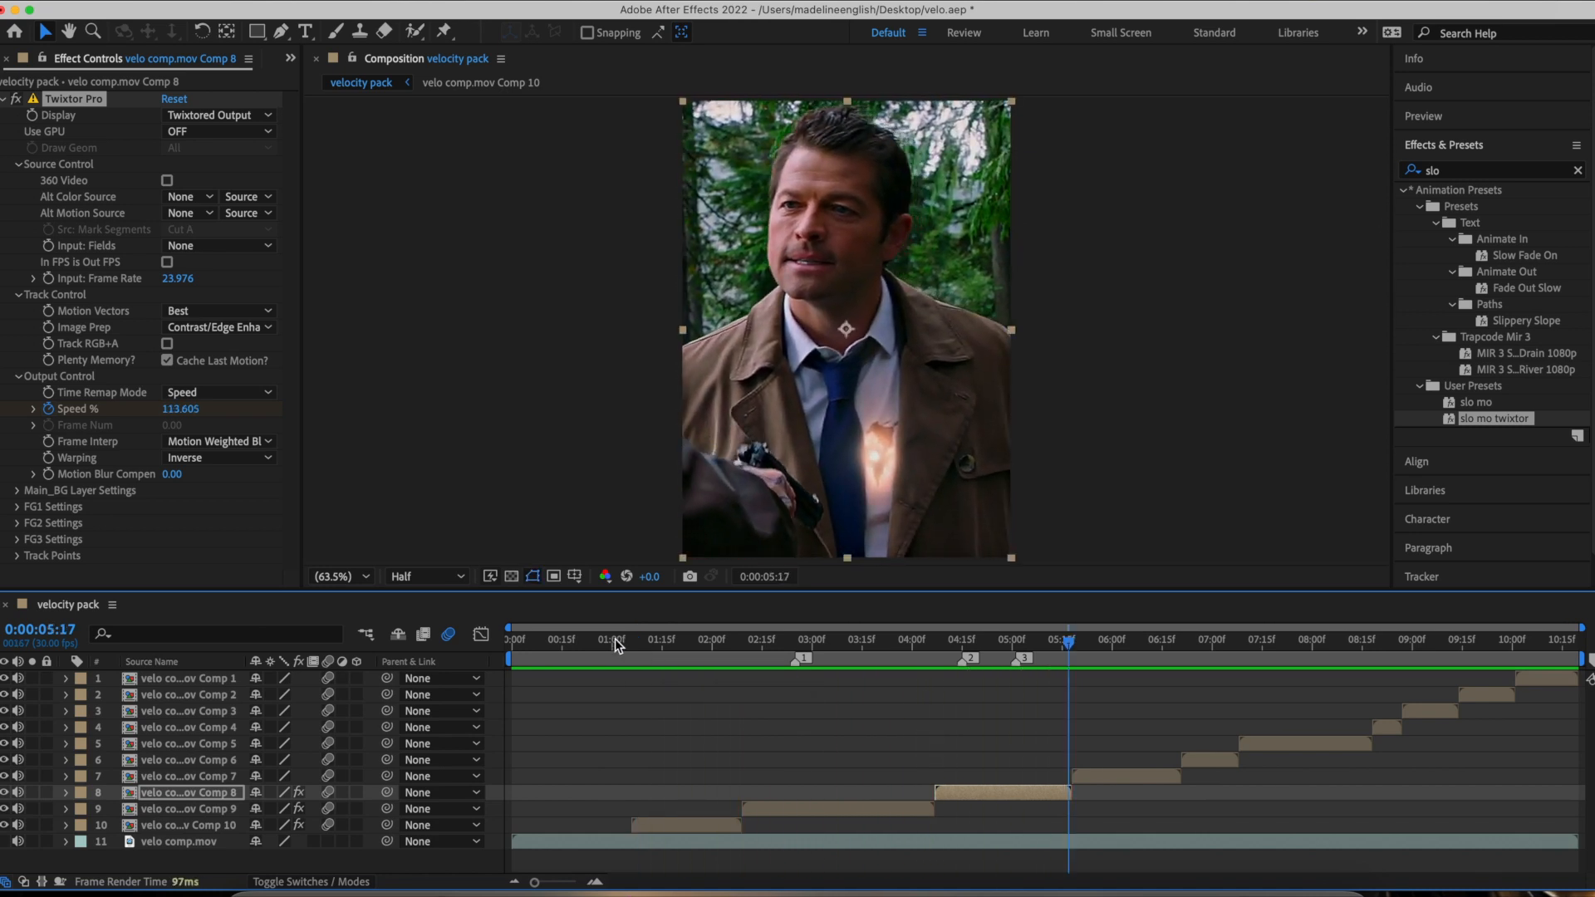
{"action": "left_click", "coordinate": [616, 646]}
{"action": "key", "text": "space"}
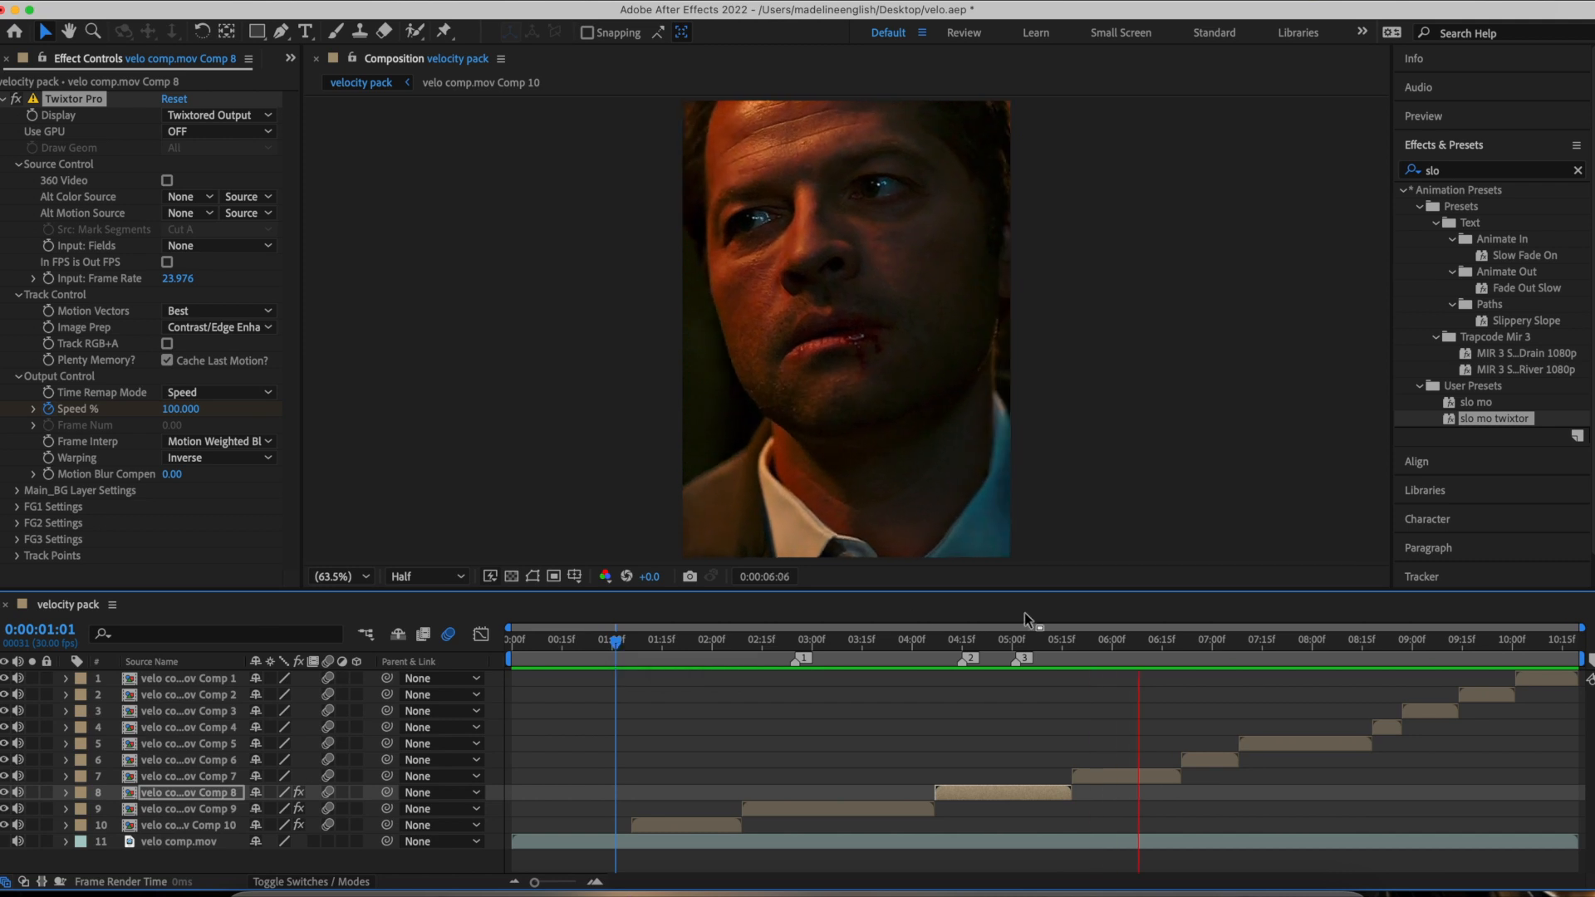
{"action": "key", "text": "space"}
{"action": "left_click", "coordinate": [940, 644]}
{"action": "key", "text": "space"}
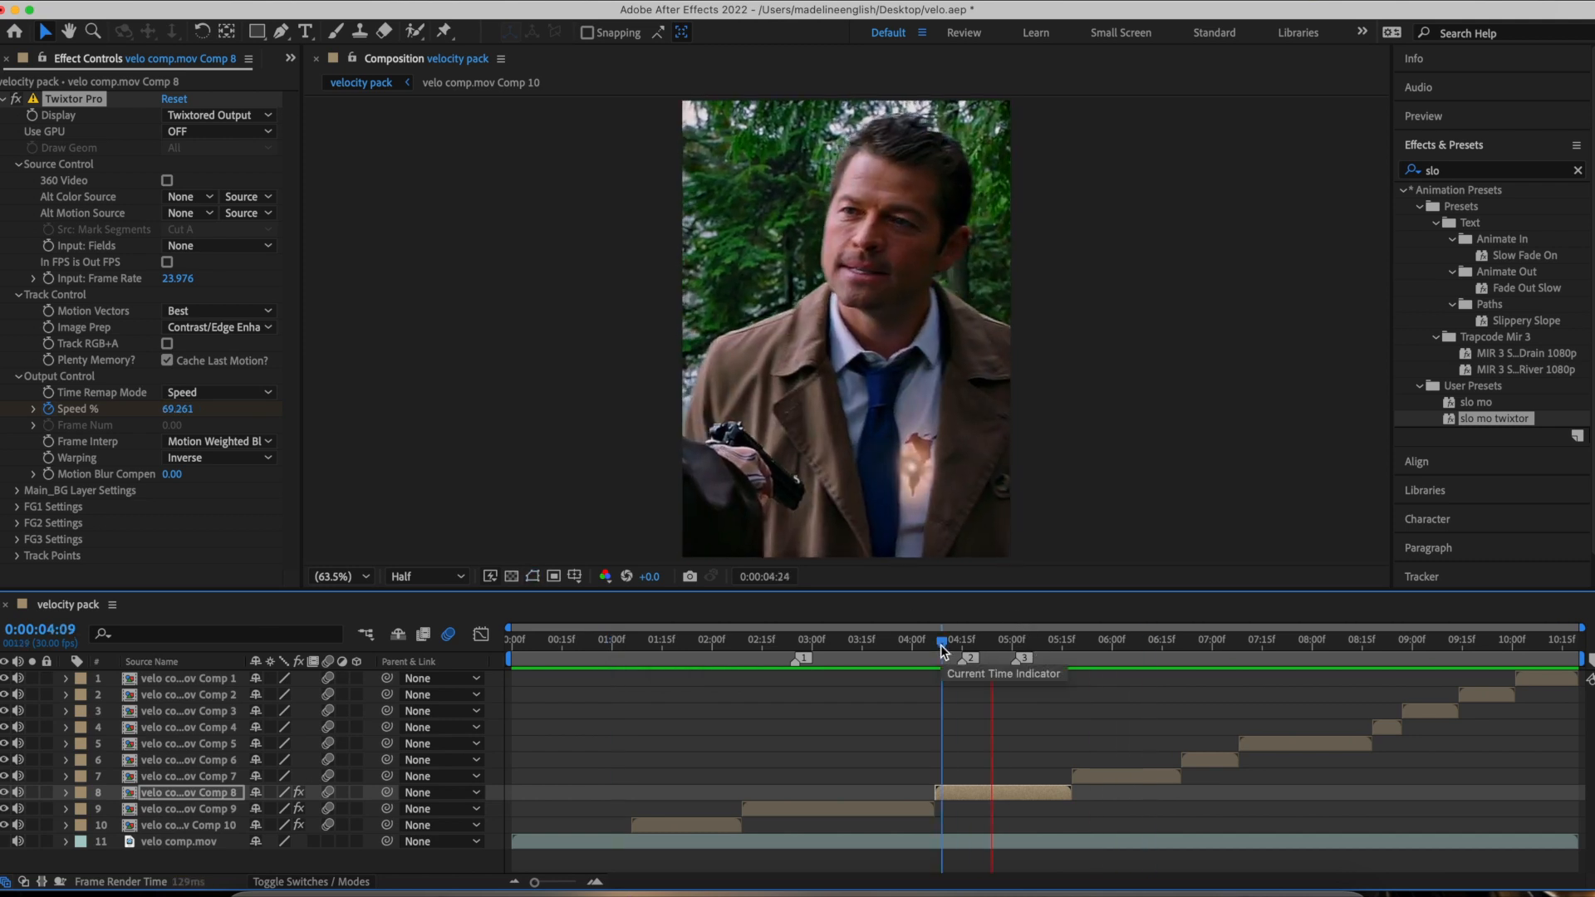
{"action": "left_click", "coordinate": [936, 646]}
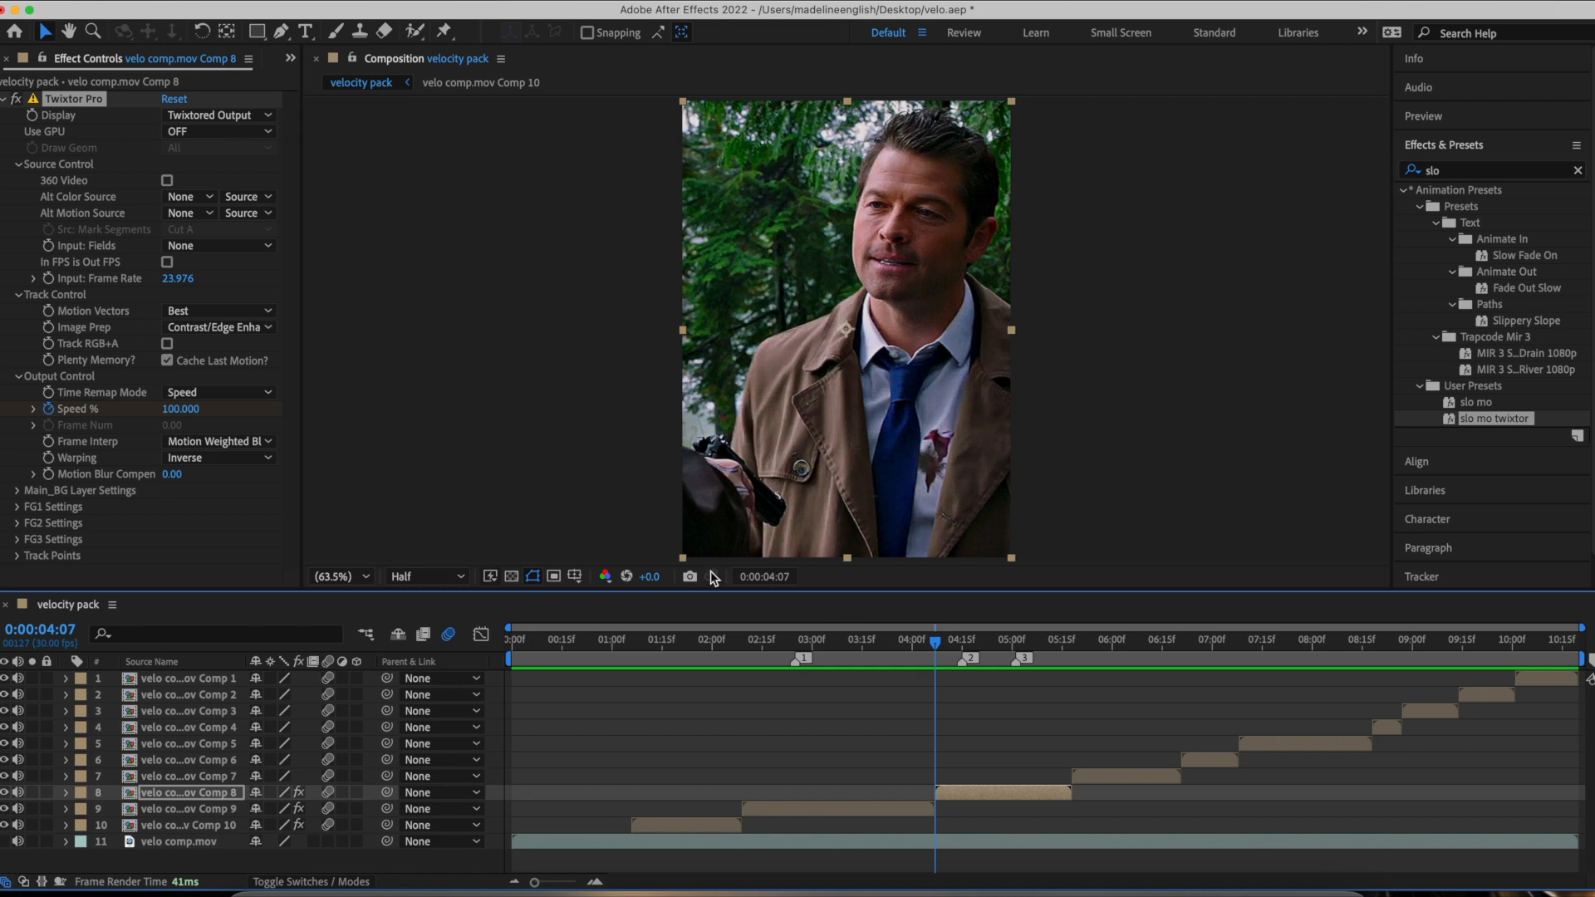
Try an input frame rate of 30 in Comp 8's Twixtor Pro effect and preview from 0:00:03:15 and 0:00:02:09
{"action": "left_click", "coordinate": [177, 280]}
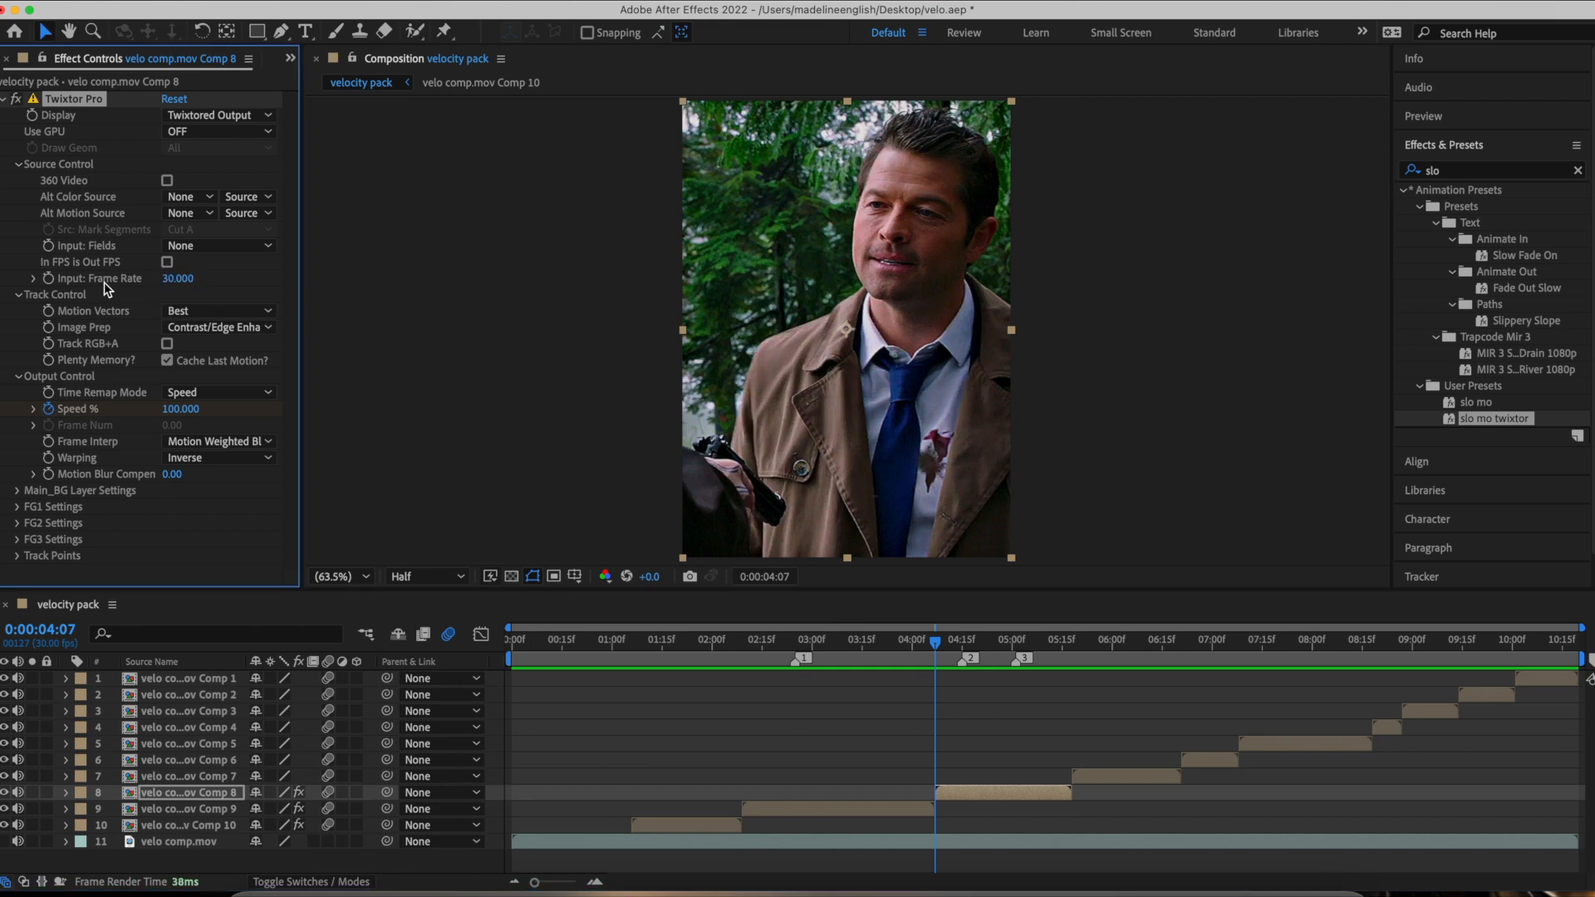
{"action": "left_click", "coordinate": [862, 645]}
{"action": "key", "text": "space"}
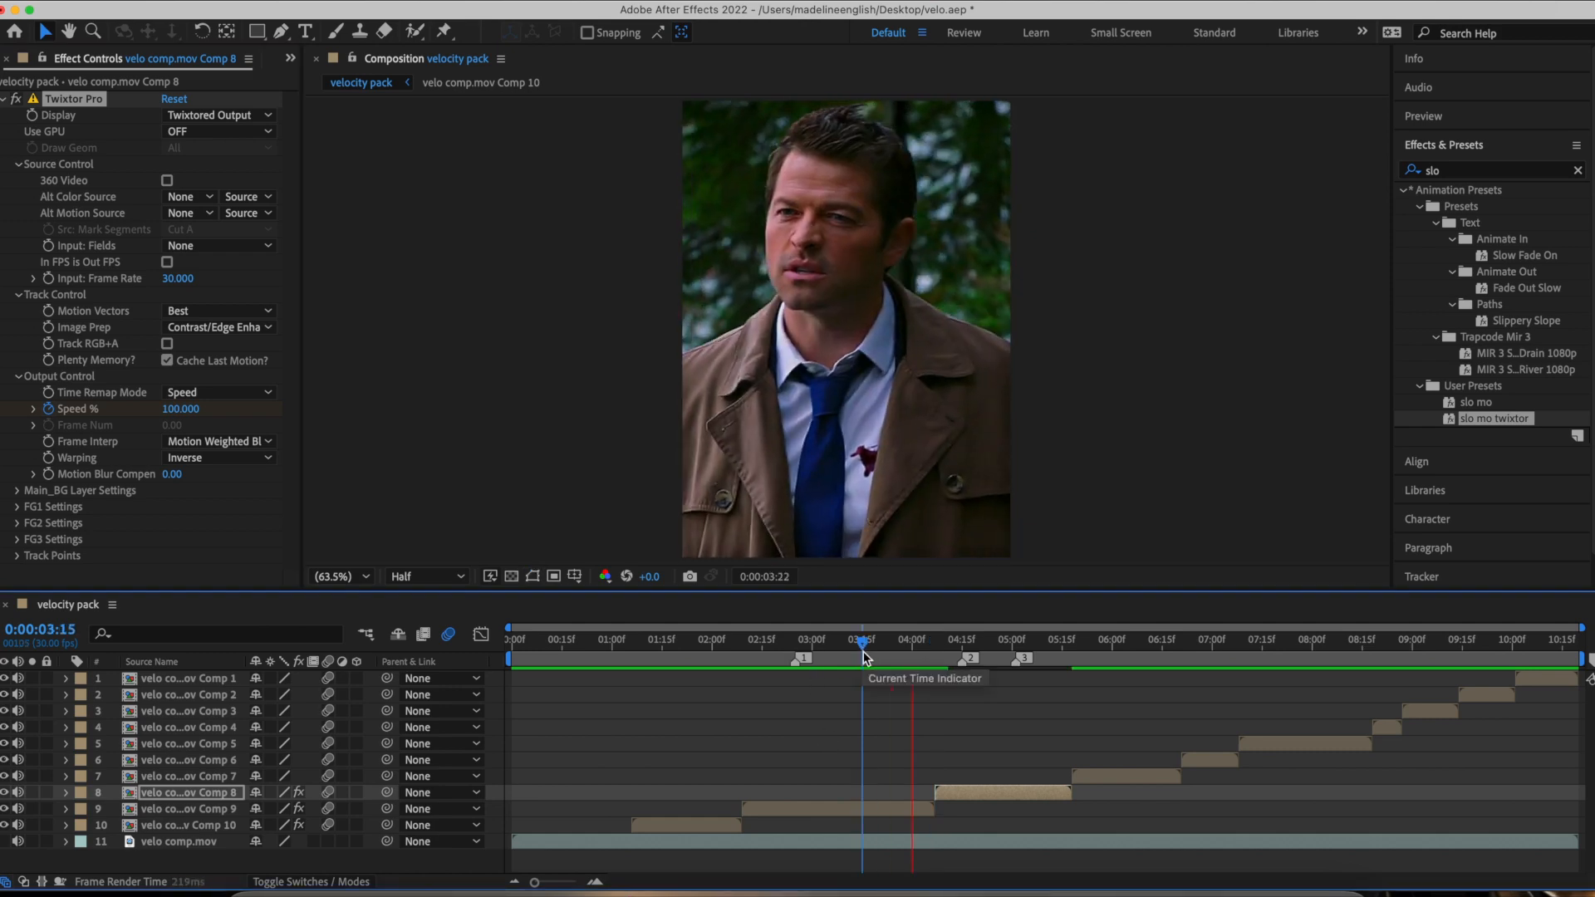
{"action": "left_click", "coordinate": [743, 642]}
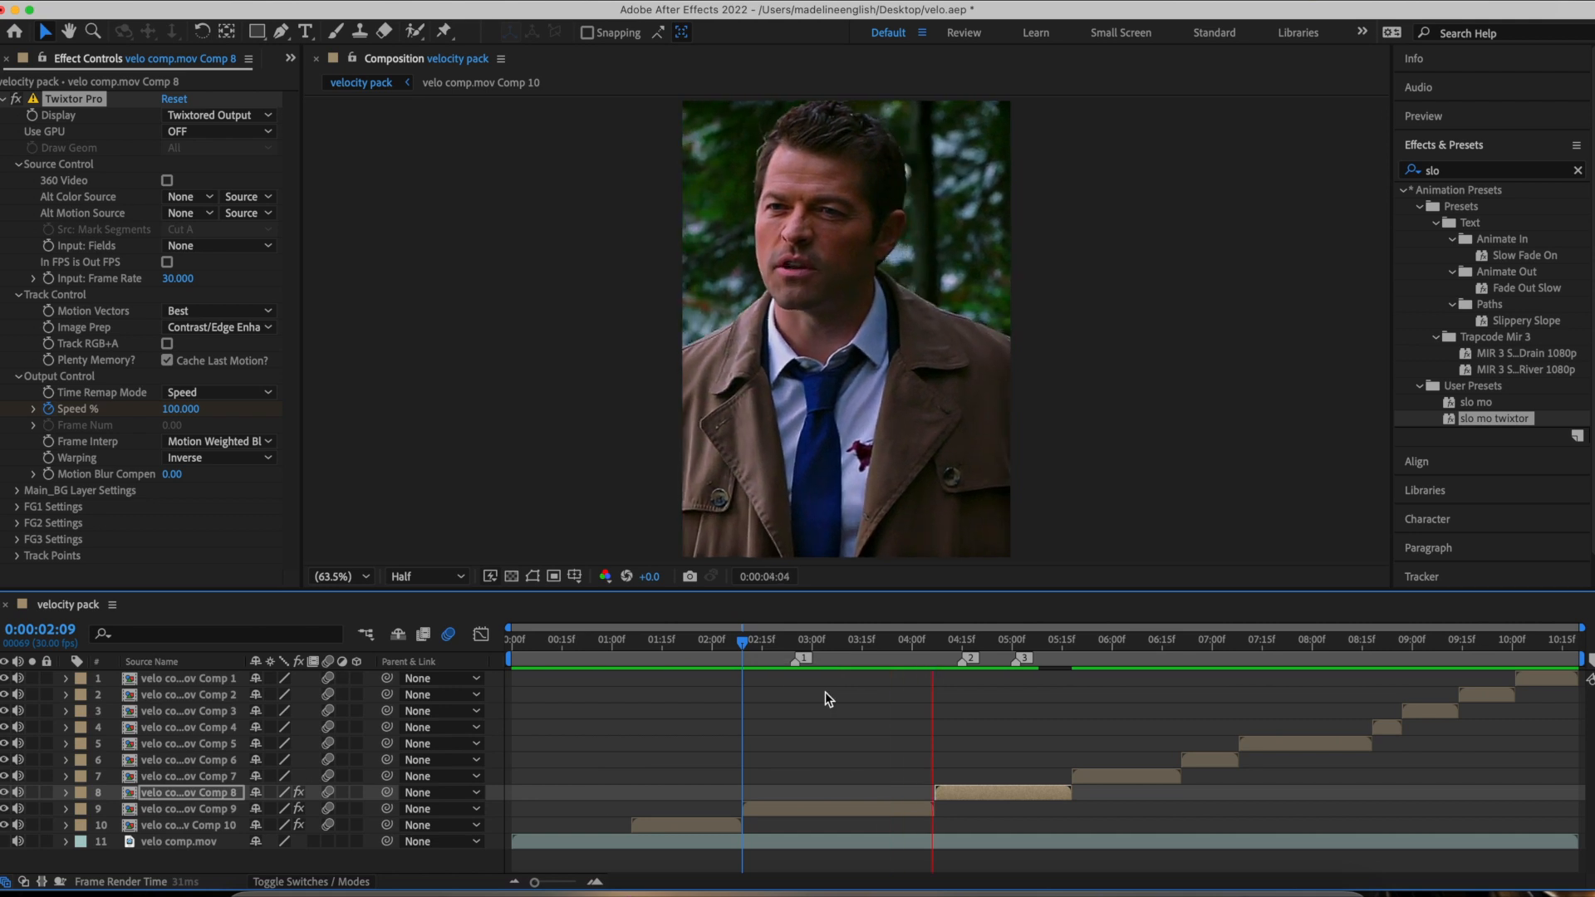
{"action": "left_click", "coordinate": [920, 641]}
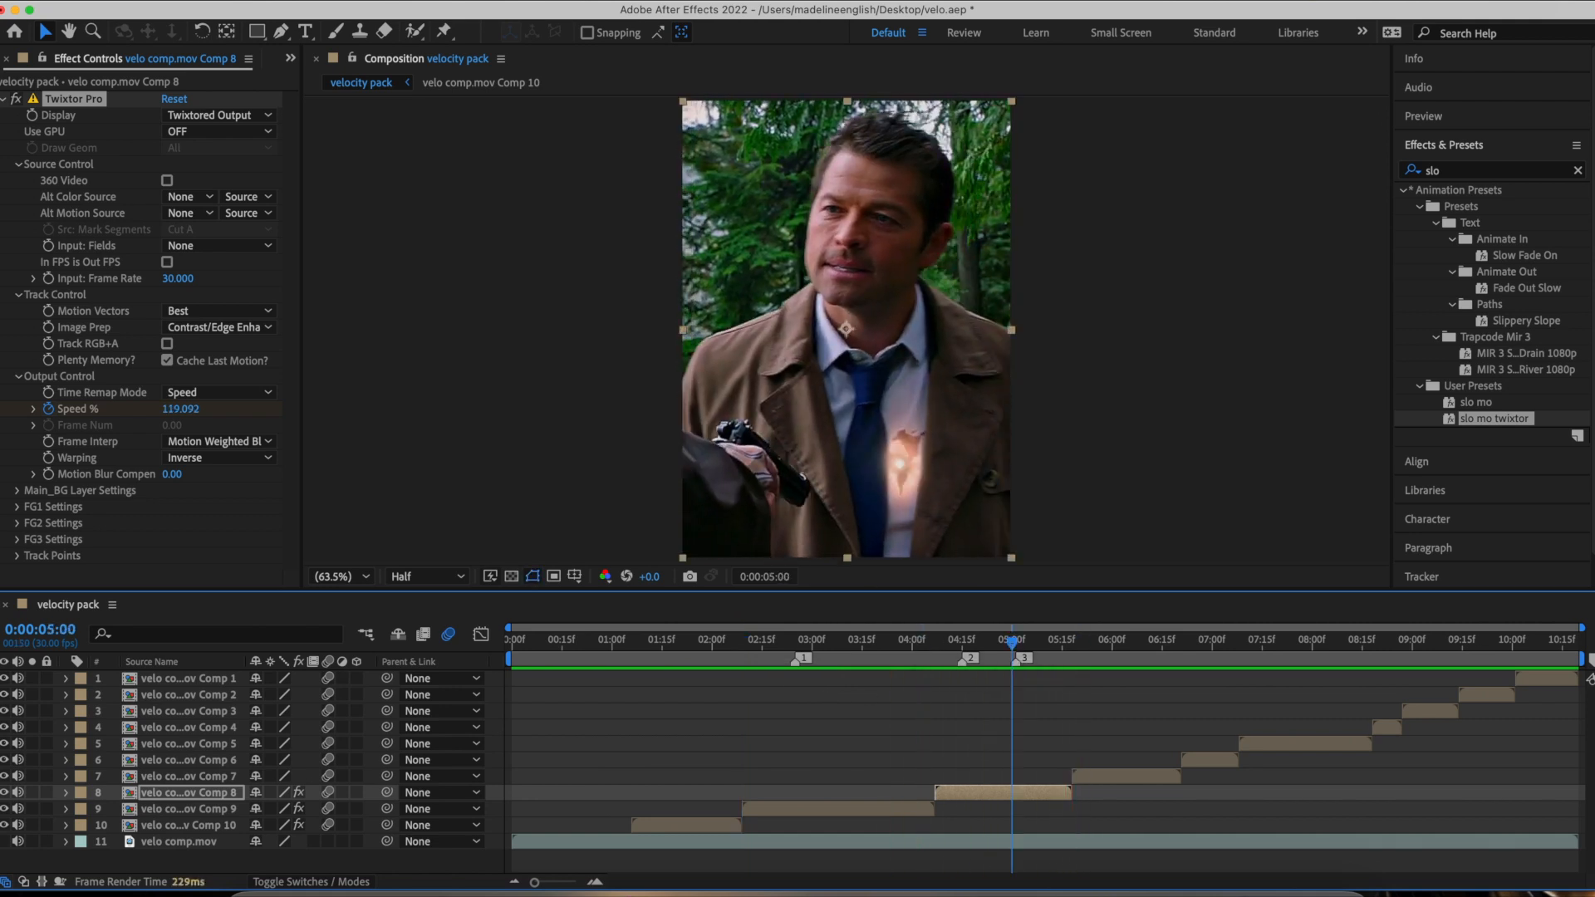
Undo Comp 8's input frame rate change, replay the clip from 0:00:04:07, and return the playhead to 0:00:01:04
{"action": "left_click", "coordinate": [198, 15]}
{"action": "left_click", "coordinate": [935, 648]}
{"action": "key", "text": "space"}
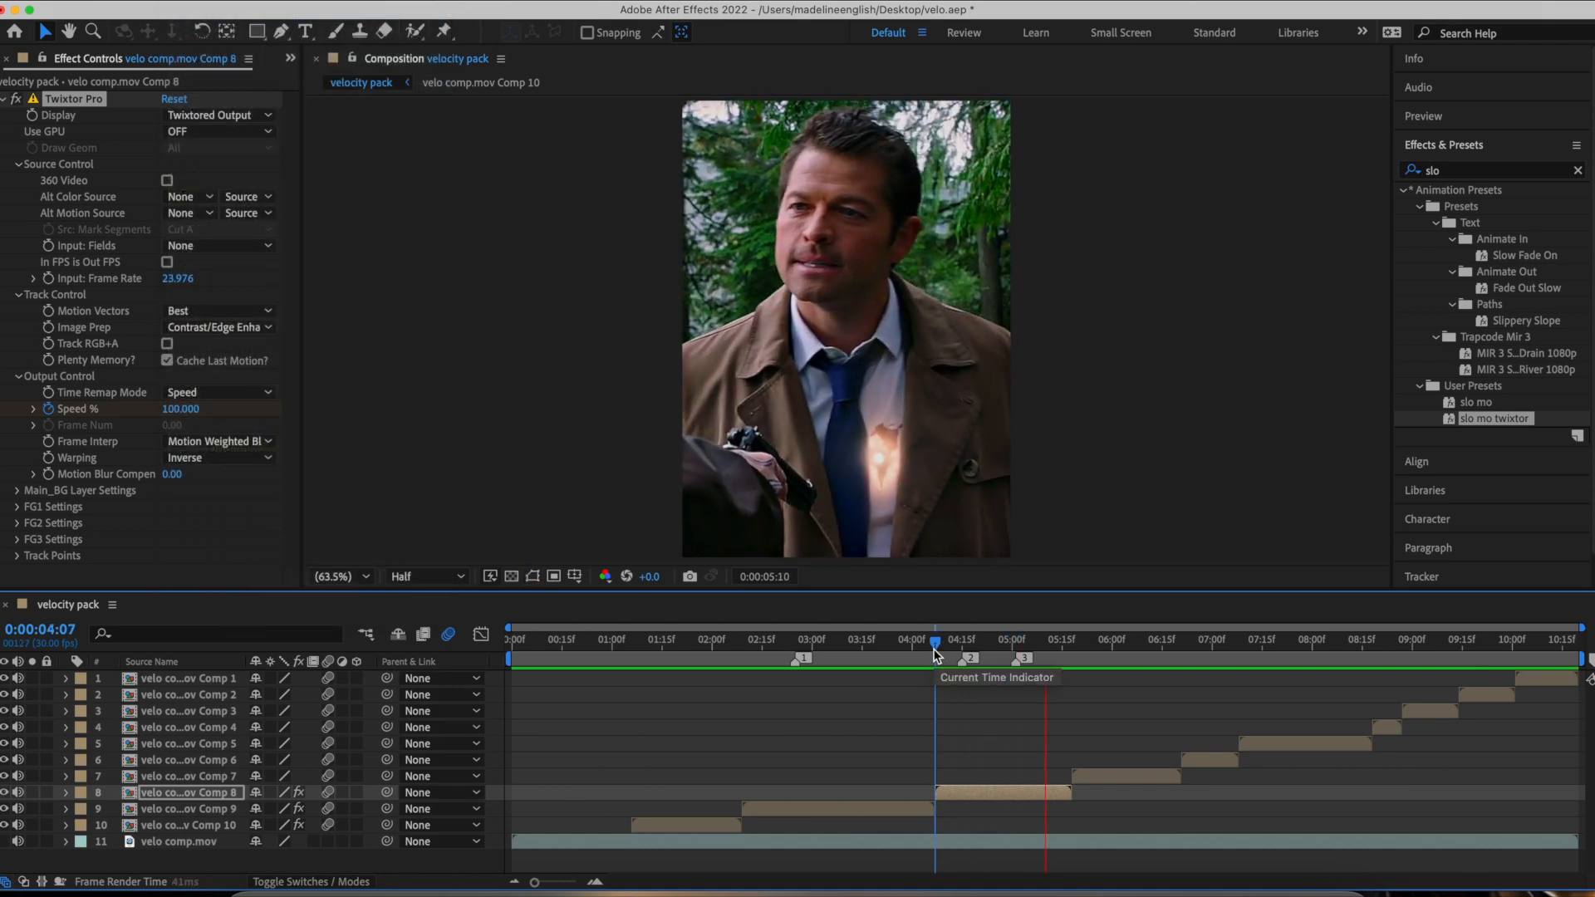
{"action": "key", "text": "space"}
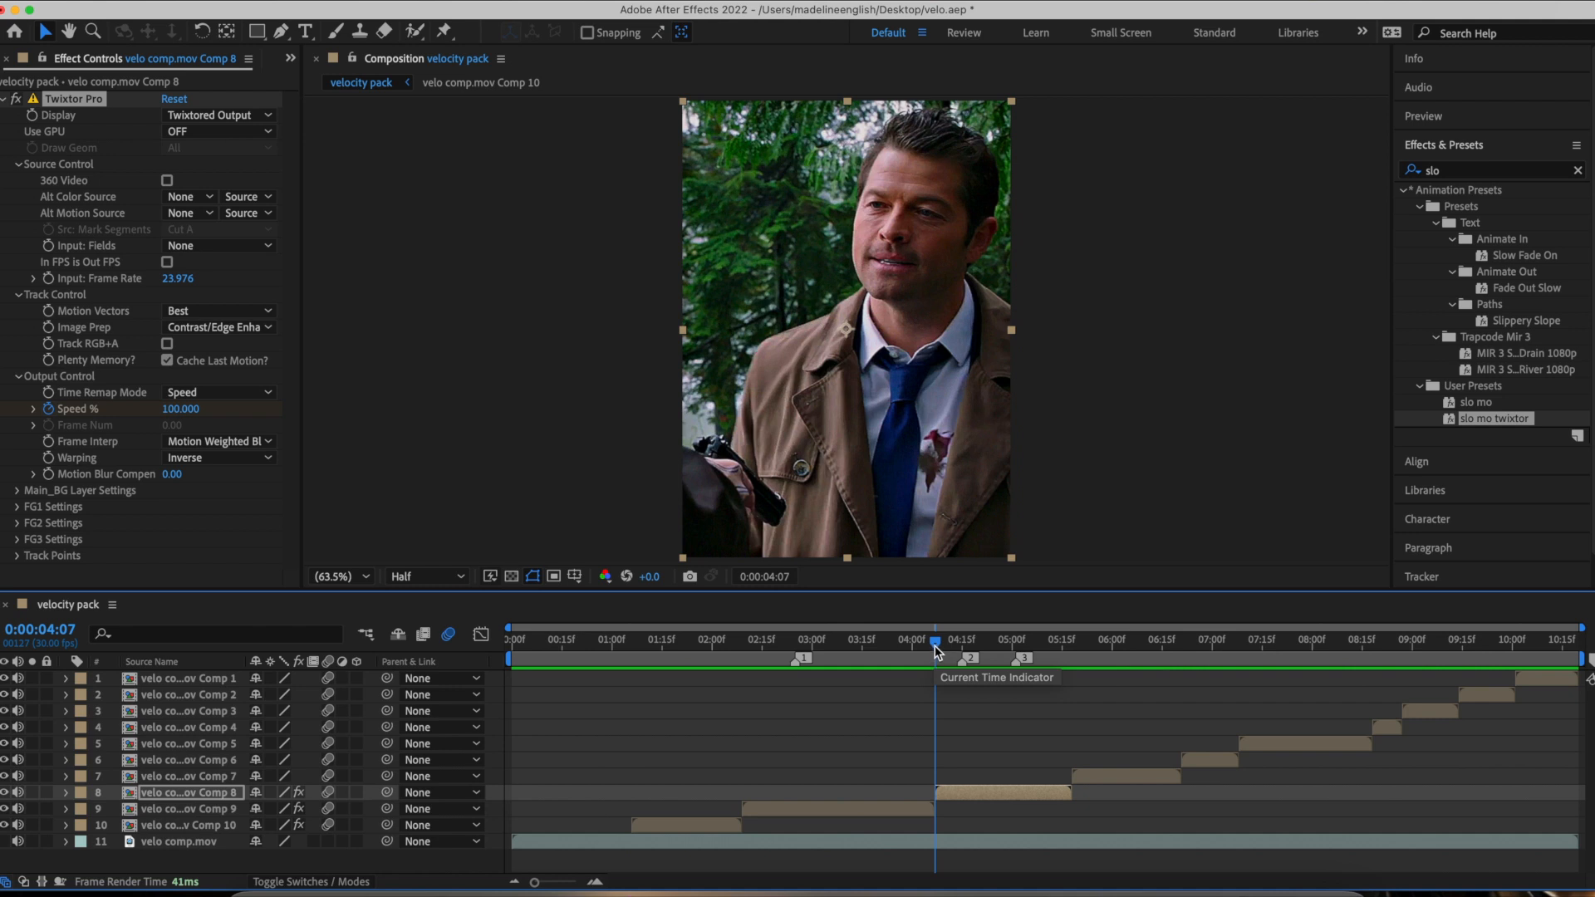
{"action": "left_click_drag", "start_coordinate": [936, 651], "coordinate": [625, 706]}
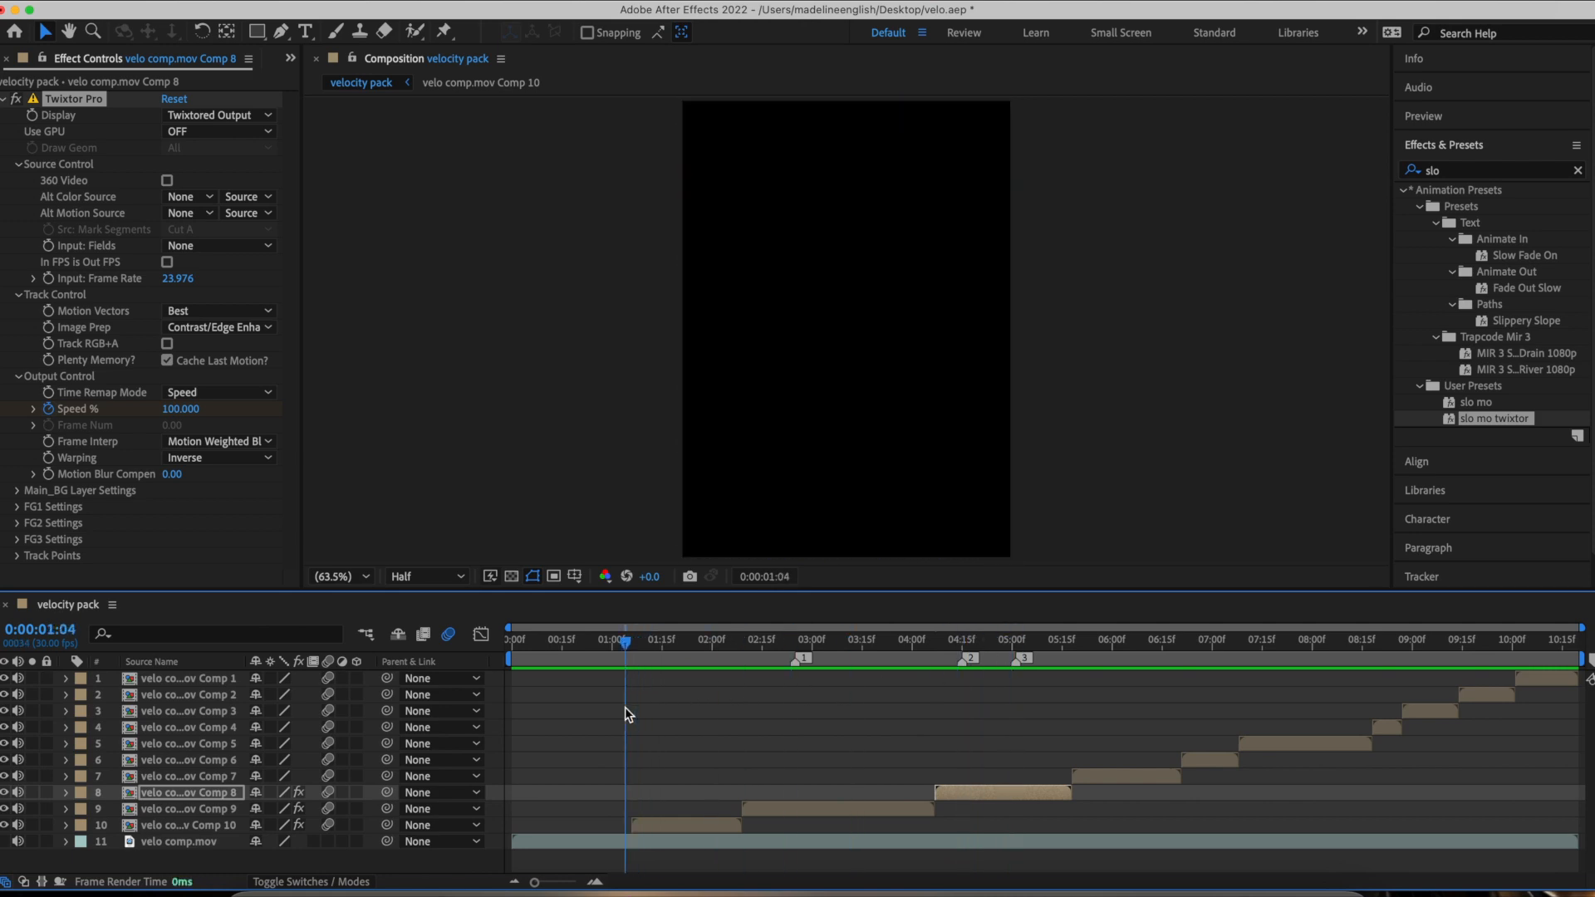